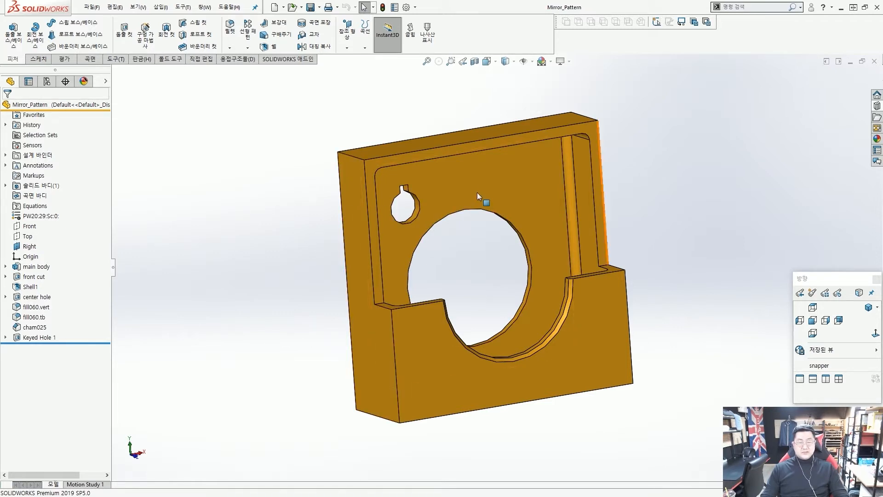
middle_drag(469, 229, 474, 247)
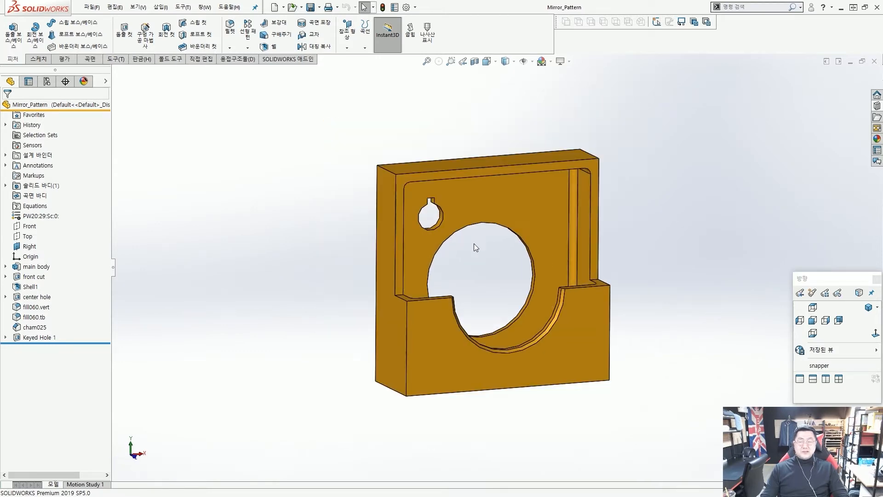
middle_drag(518, 269, 482, 241)
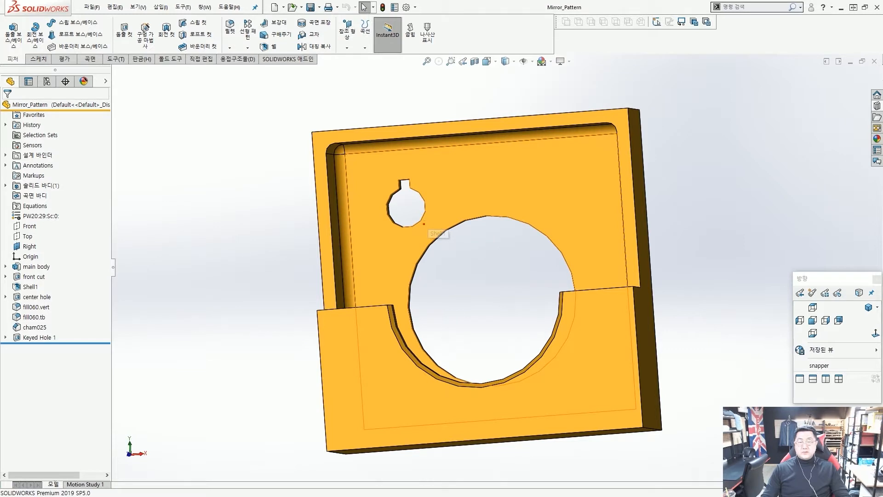
mouse_move(424, 224)
mouse_down()
mouse_move(399, 185)
mouse_move(416, 191)
mouse_up()
drag(473, 106, 498, 453)
mouse_move(442, 209)
mouse_down()
mouse_move(578, 174)
mouse_move(592, 207)
mouse_move(569, 203)
mouse_up()
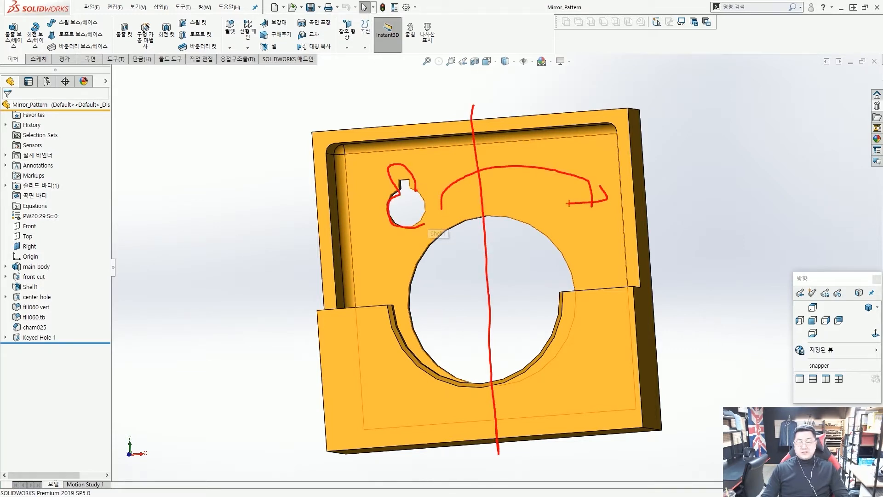
key(Escape)
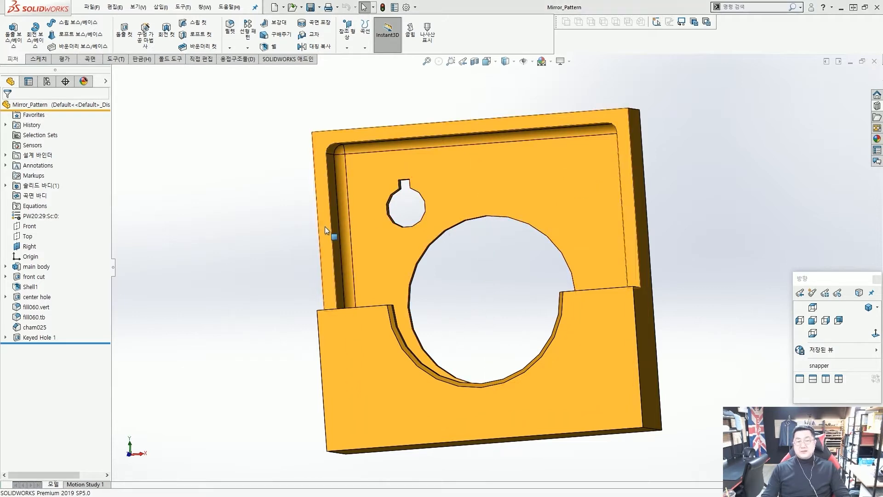
Check where the Right plane lies relative to the part and its keyed hole.
click(28, 236)
click(30, 246)
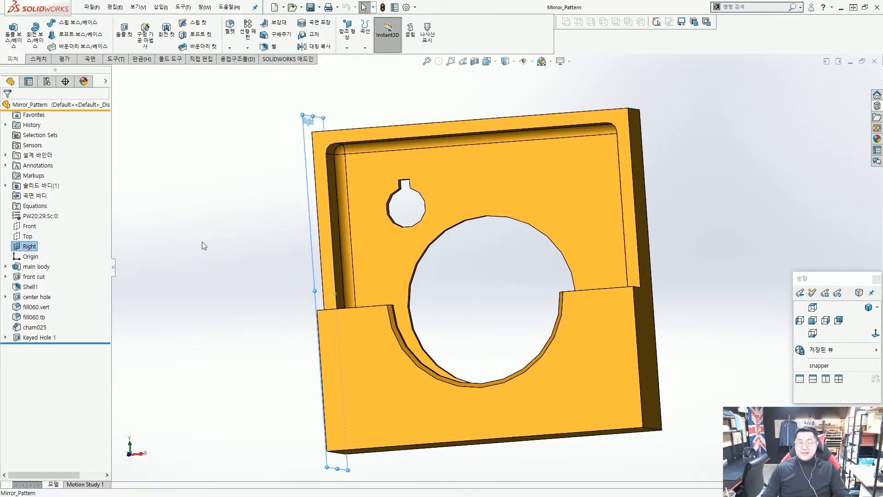
scroll(369, 219, up, 3)
middle_drag(369, 220, 464, 241)
scroll(463, 241, down, 3)
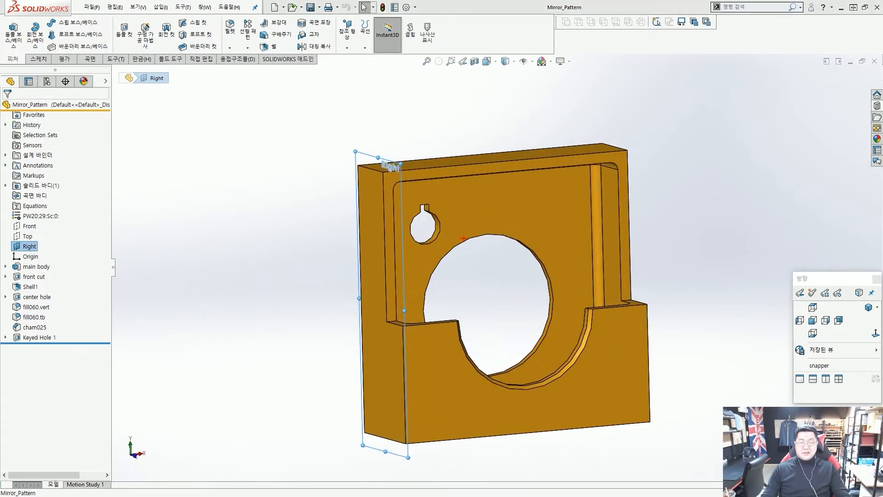
drag(495, 124, 519, 428)
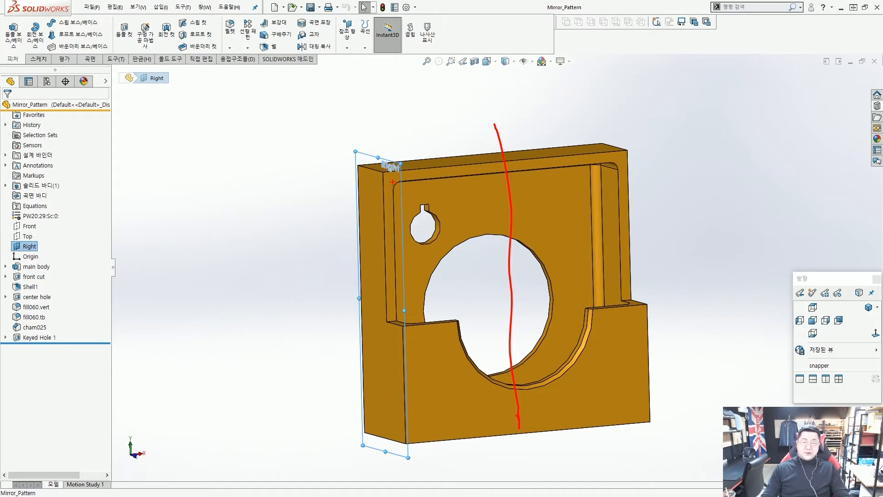
key(Escape)
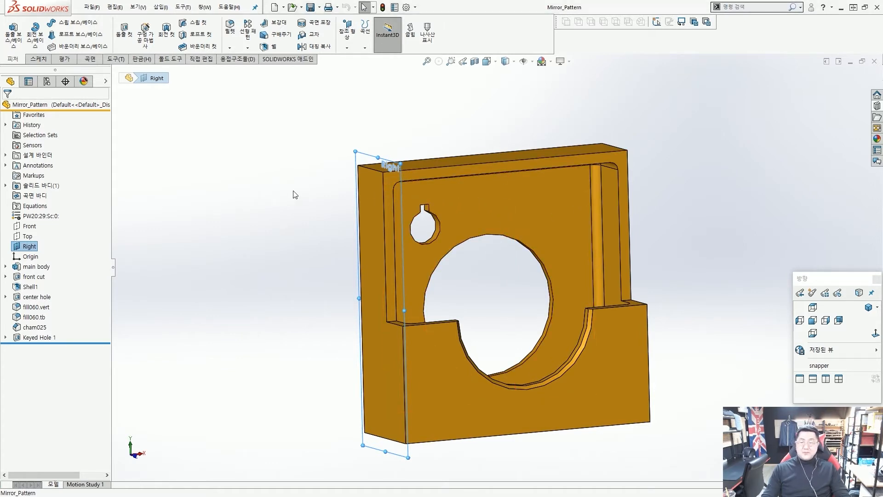
click(274, 195)
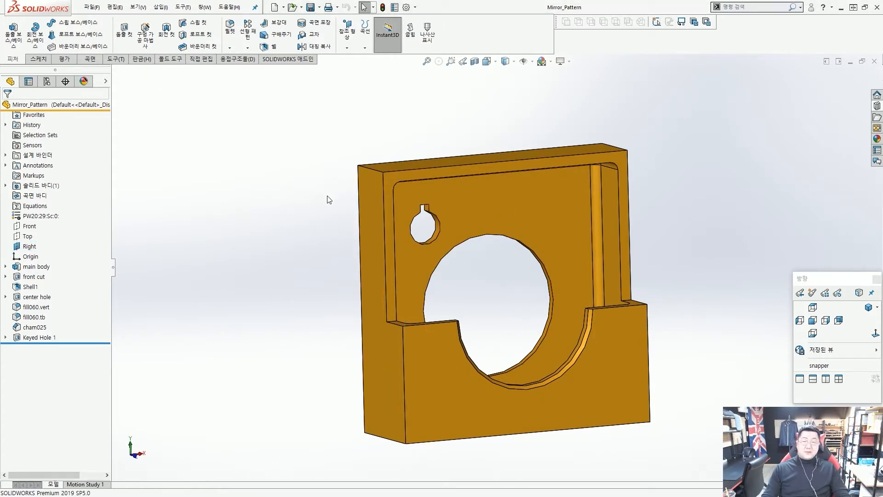
key(ctrl+2)
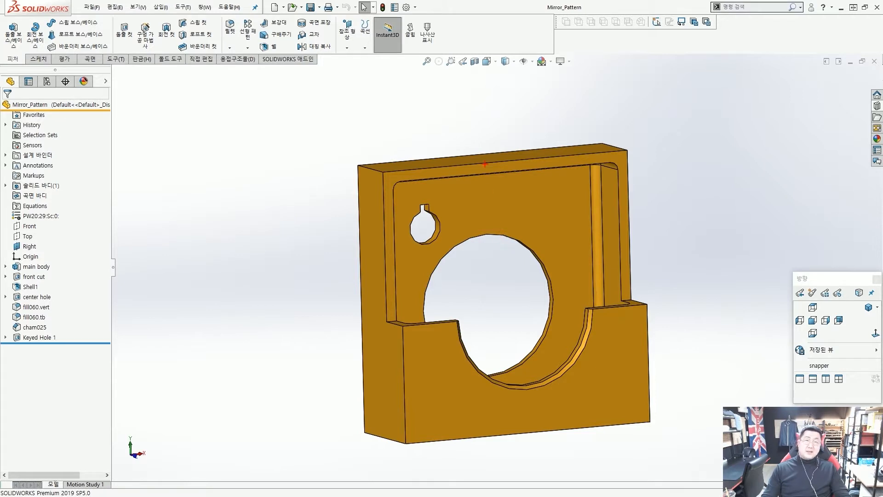
drag(300, 161, 340, 170)
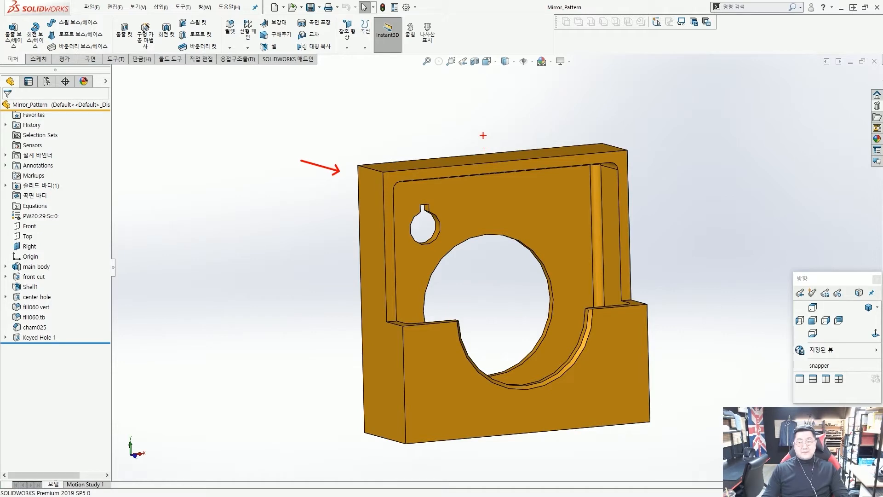
mouse_move(484, 105)
mouse_down()
mouse_move(498, 464)
mouse_move(549, 169)
mouse_move(456, 104)
mouse_up()
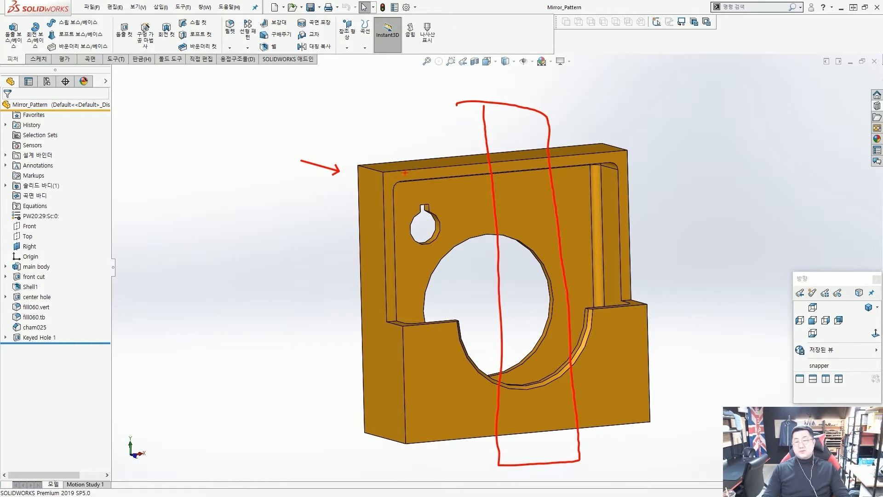
mouse_move(349, 56)
mouse_down()
mouse_move(332, 21)
mouse_move(363, 46)
mouse_move(351, 58)
mouse_up()
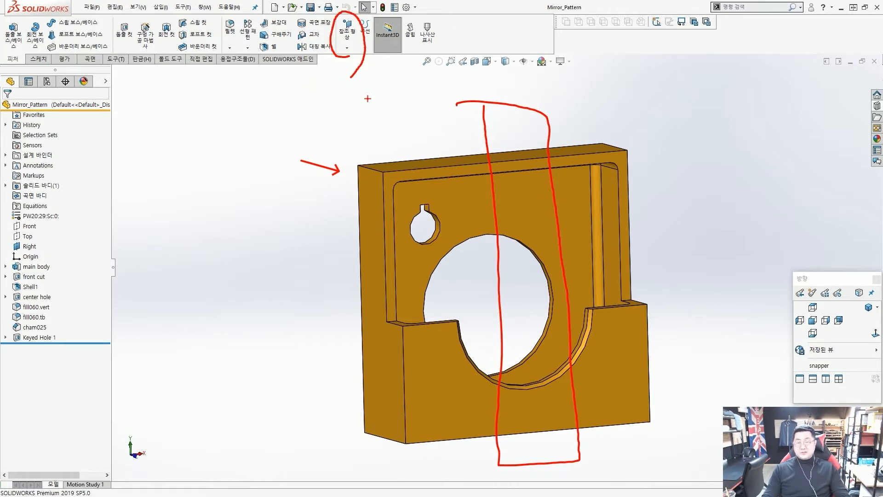
key(Escape)
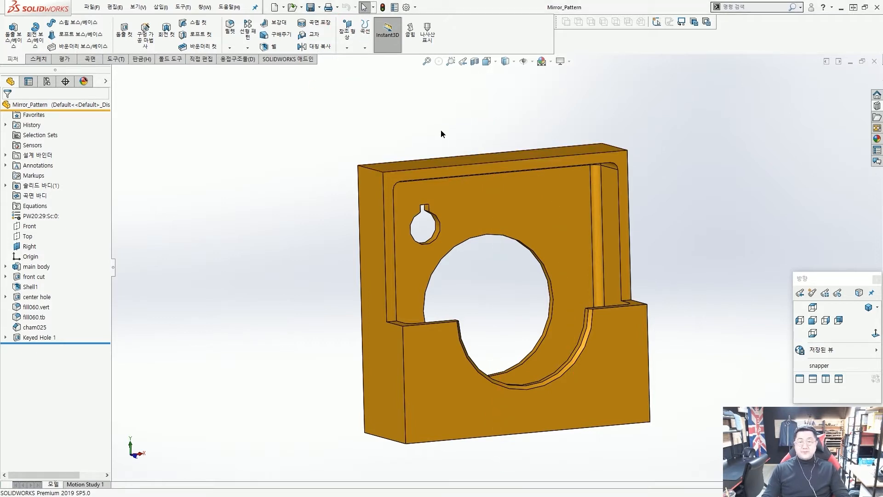
Create a reference plane midway between the two opposite outer side faces of the block.
click(348, 42)
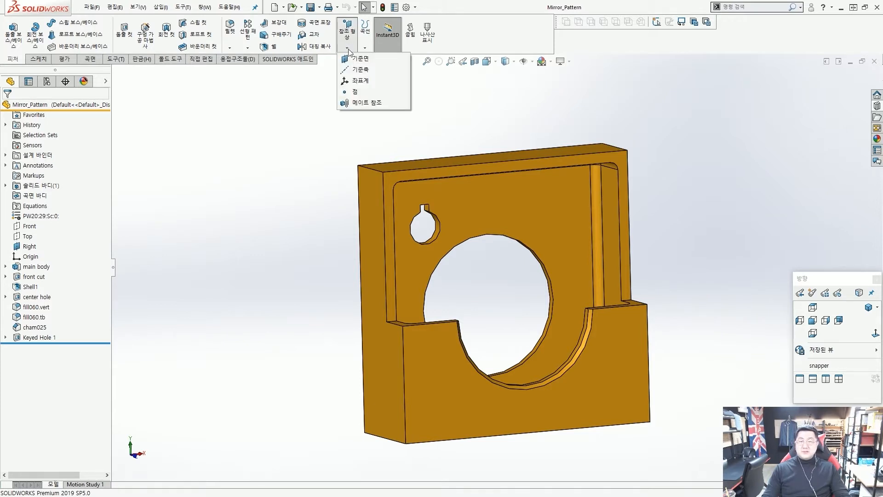
click(355, 62)
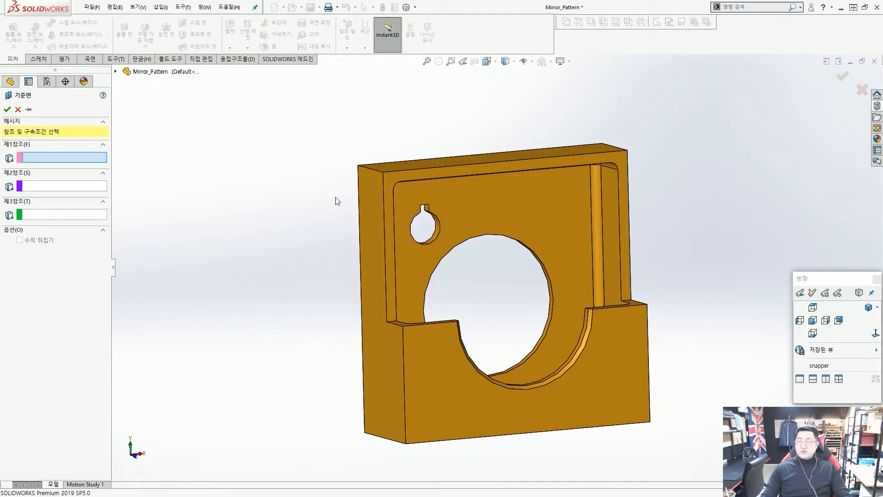
click(372, 191)
middle_drag(473, 209, 580, 227)
click(616, 197)
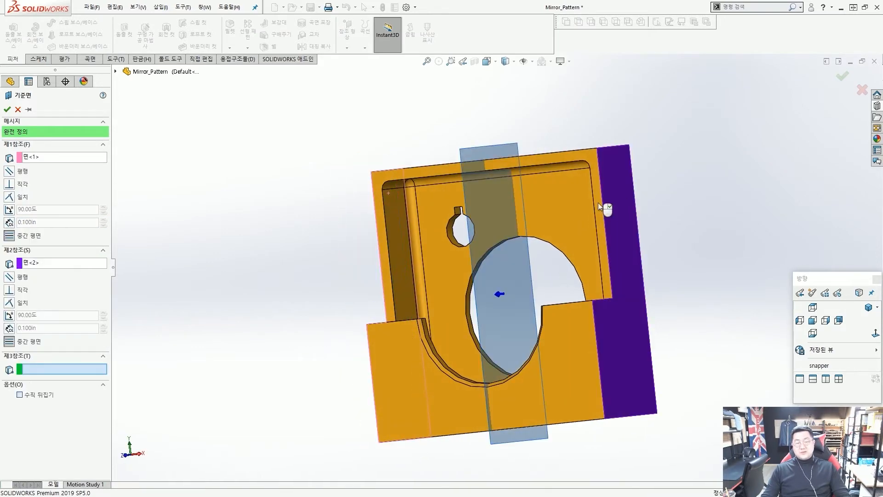
middle_drag(360, 222, 444, 236)
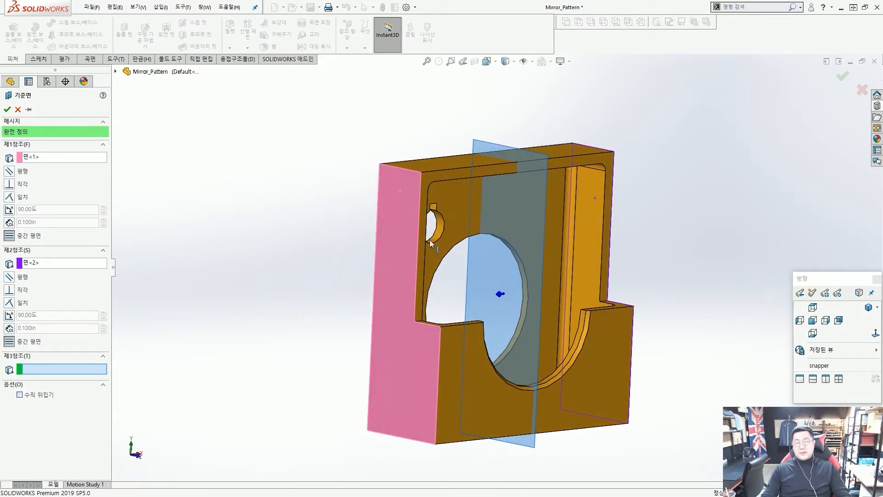
ctrl+drag(7, 228, 75, 261)
ctrl+drag(4, 333, 52, 347)
key(Escape)
click(7, 109)
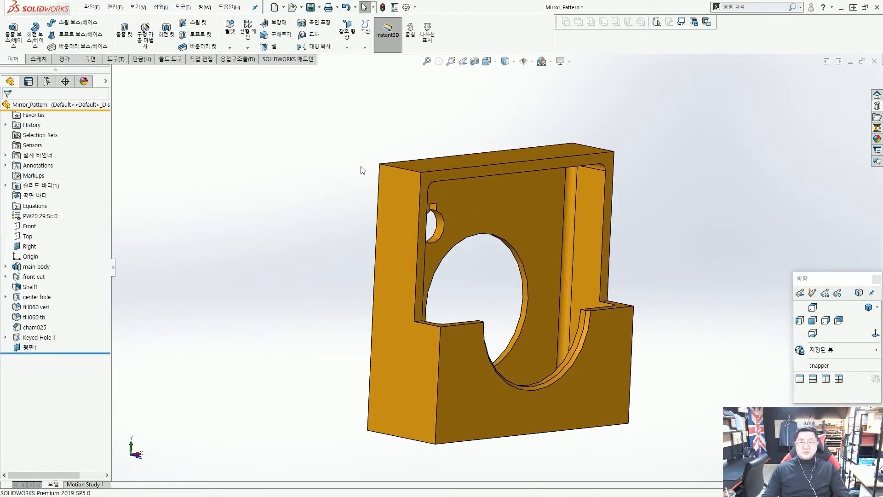
Turn on the display of planes in the model and hide the Right plane.
click(533, 62)
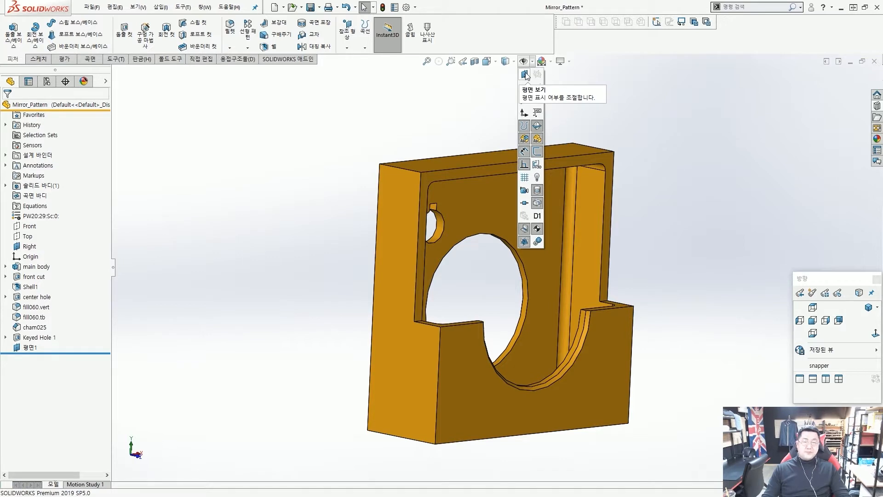
click(525, 75)
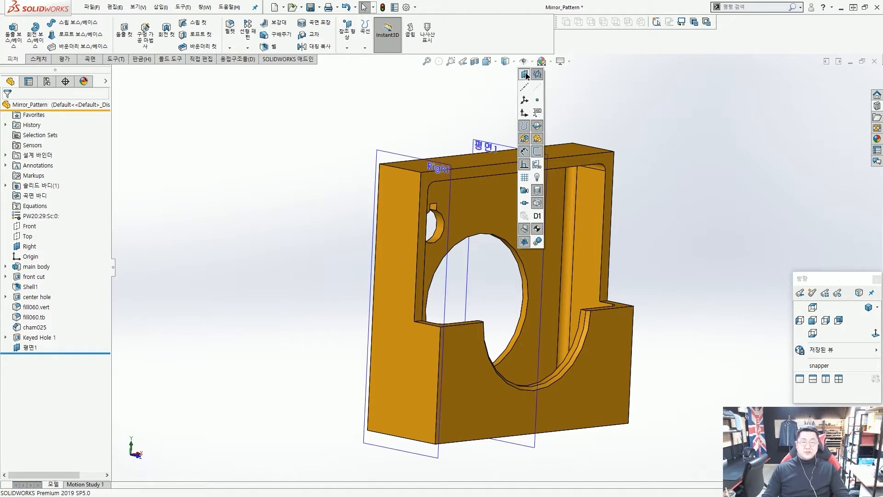
click(401, 154)
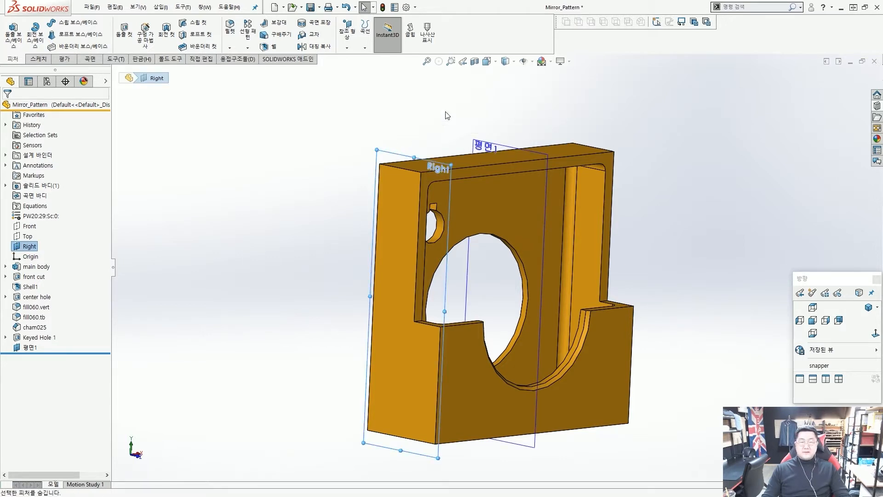
click(447, 115)
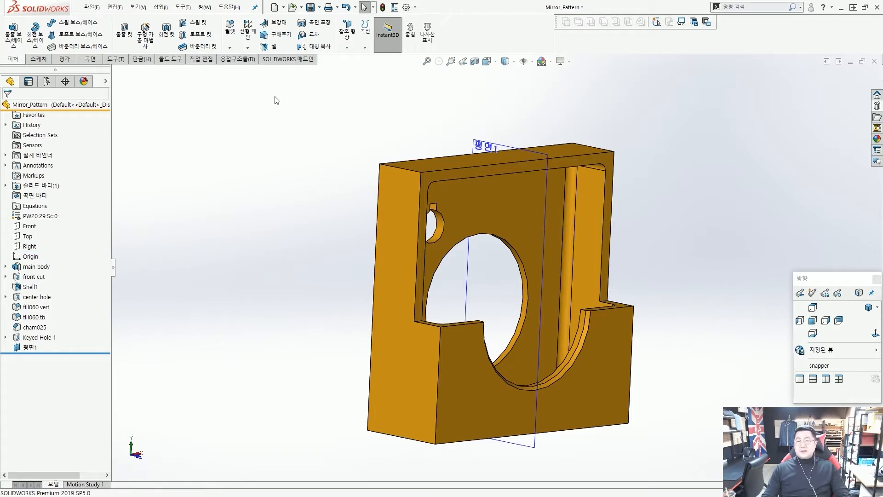
Start a Mirror feature using the new mid-plane 평면1 as the mirror plane.
click(249, 48)
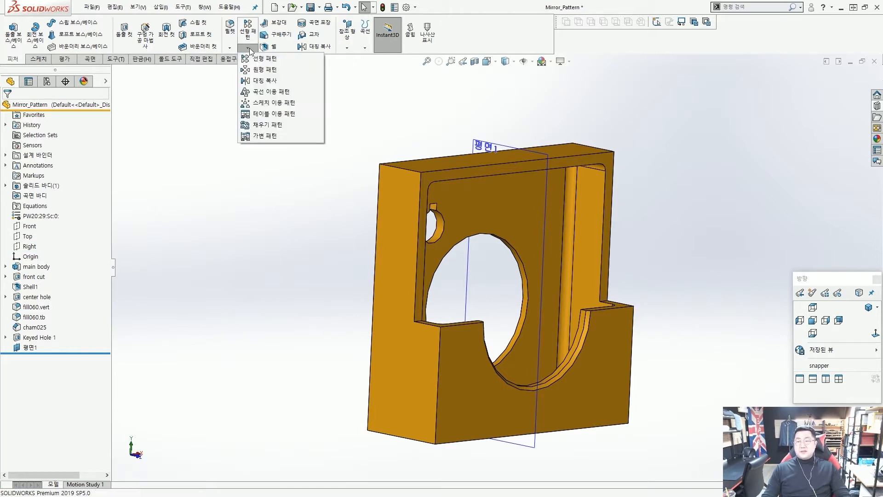
click(256, 82)
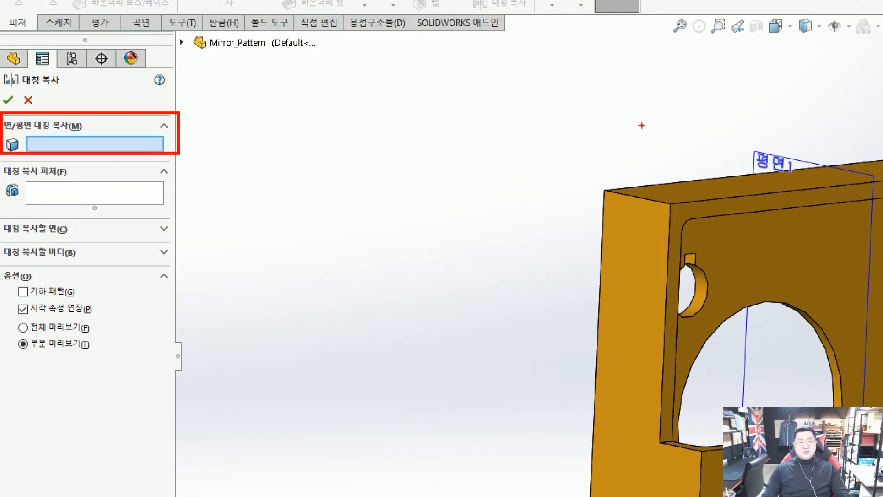
drag(641, 107, 766, 148)
drag(428, 228, 621, 288)
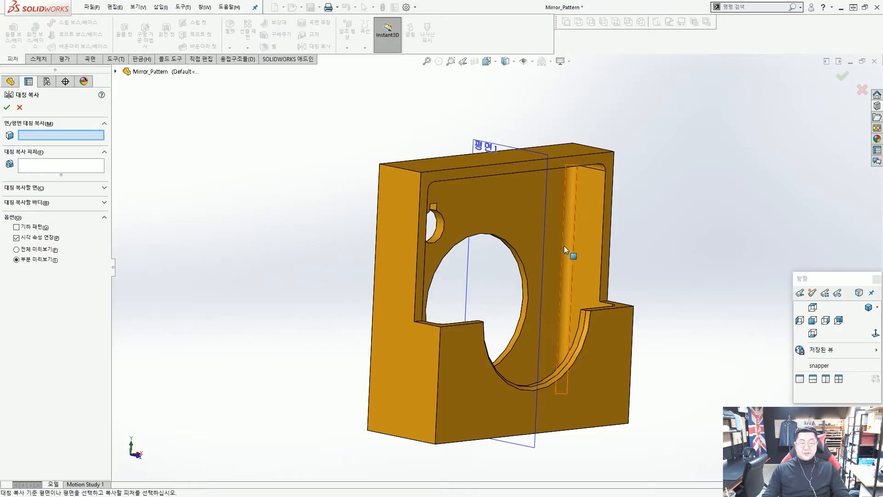
click(493, 146)
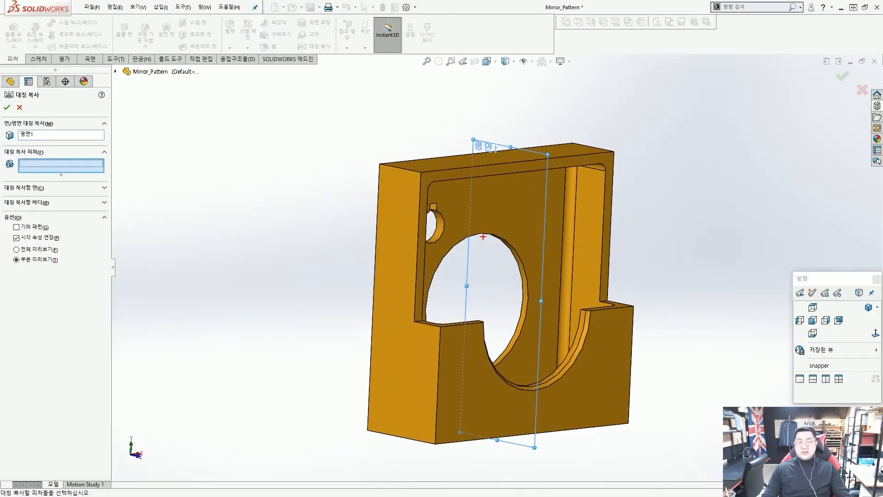
Choose Keyed Hole 1 as the feature to mirror and complete the mirror across the mid-plane.
mouse_move(414, 237)
mouse_down()
mouse_move(437, 195)
mouse_move(439, 250)
mouse_up()
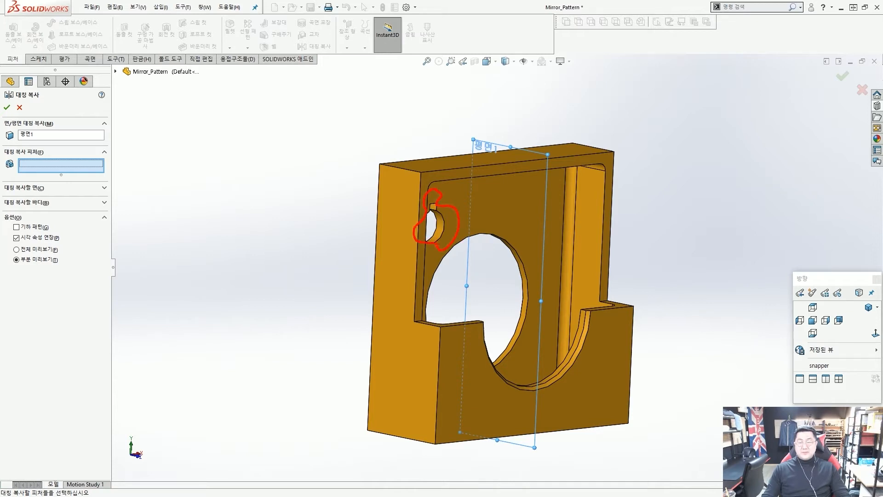
key(Escape)
middle_drag(391, 235, 468, 209)
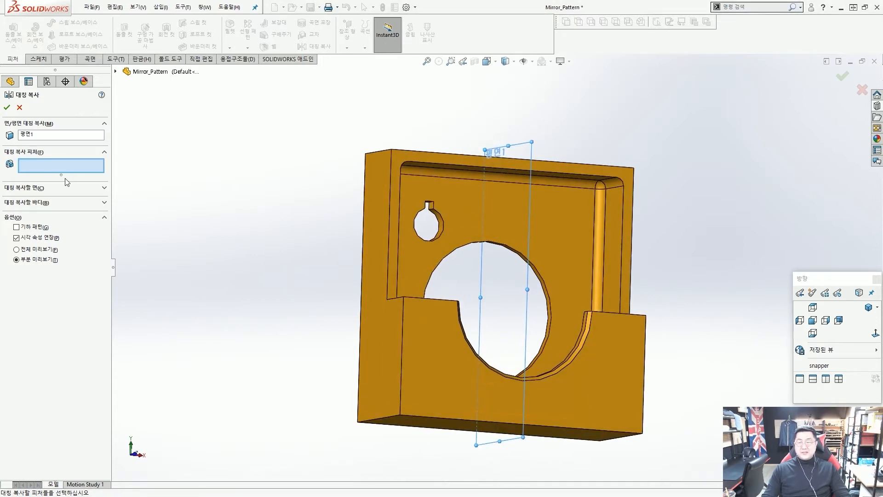
drag(1, 144, 119, 179)
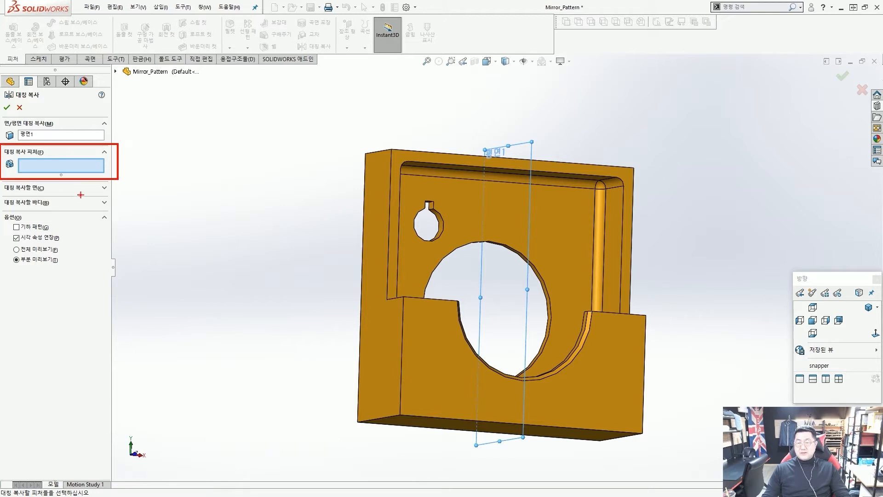
drag(50, 185, 21, 211)
drag(30, 189, 64, 214)
key(Escape)
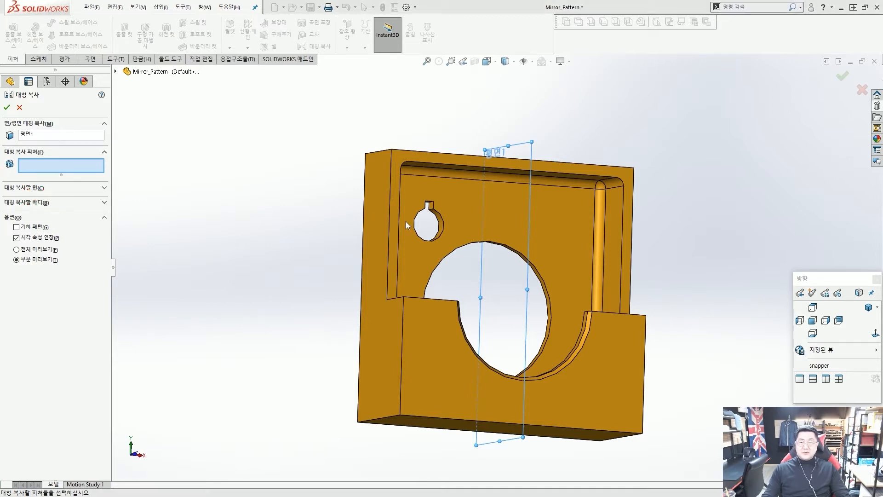
scroll(438, 224, down, 6)
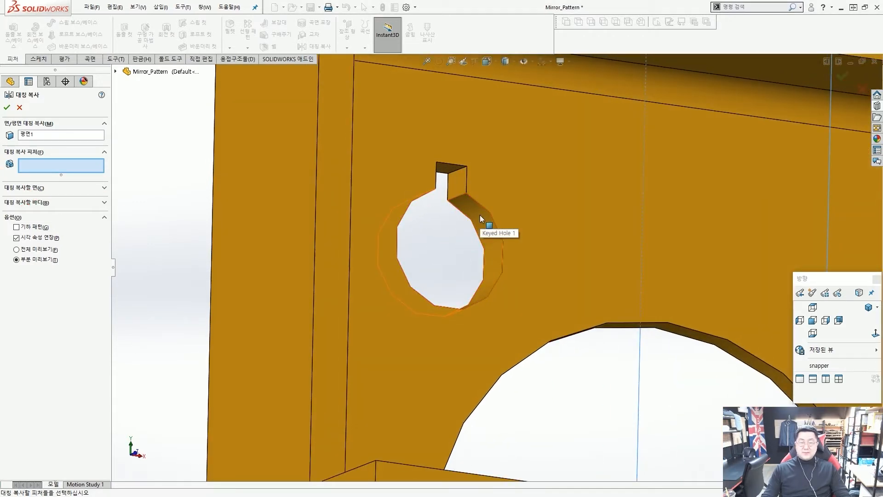
click(479, 215)
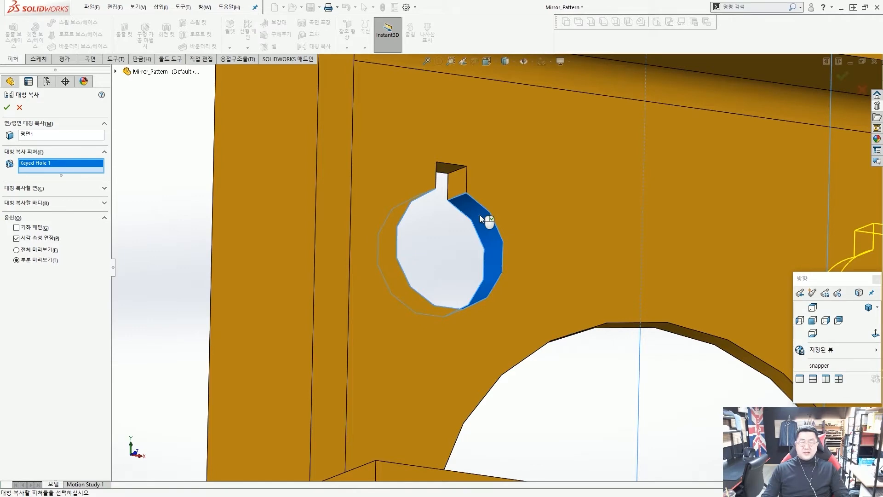
scroll(480, 214, up, 6)
key(Return)
click(251, 181)
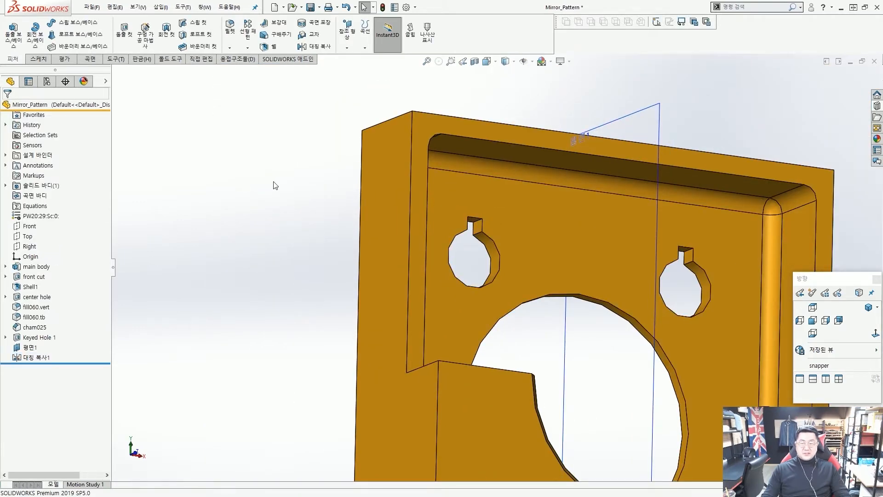
scroll(275, 184, up, 5)
middle_drag(285, 189, 343, 224)
middle_drag(569, 232, 566, 222)
scroll(566, 222, down, 3)
scroll(567, 225, down, 2)
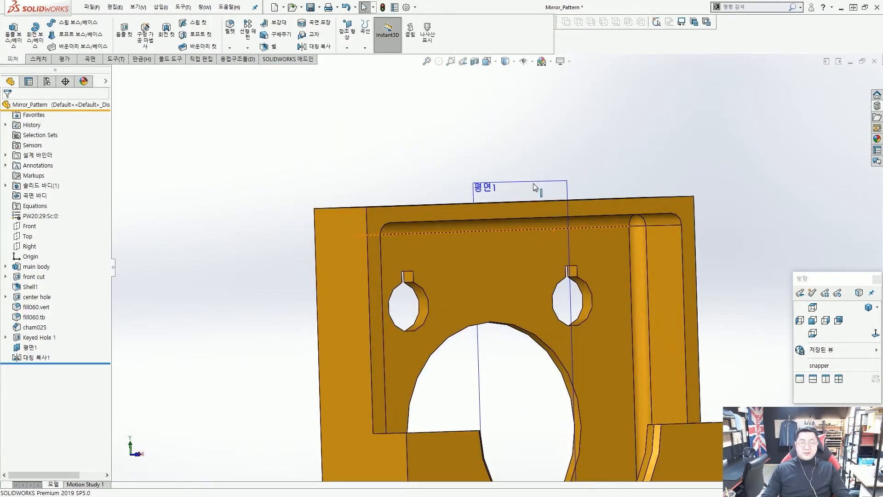
Hide the mid-plane 평면1 used for mirroring the keyed hole.
click(534, 181)
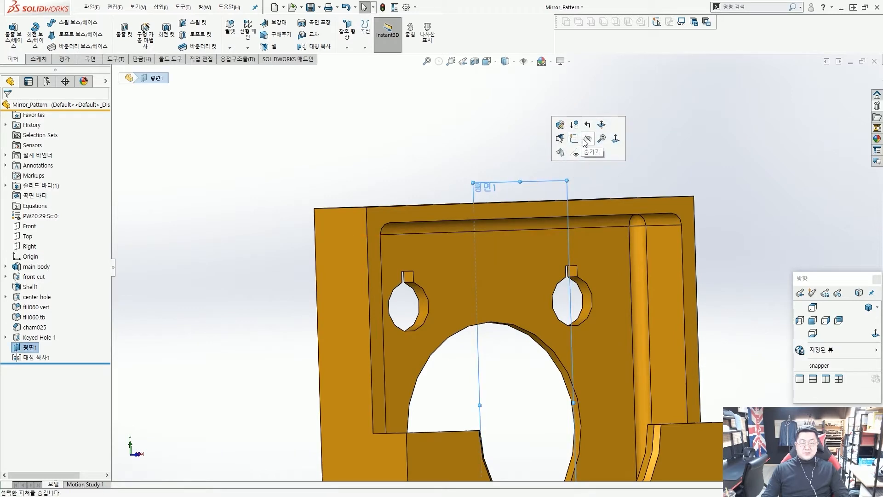
click(481, 158)
scroll(478, 274, up, 3)
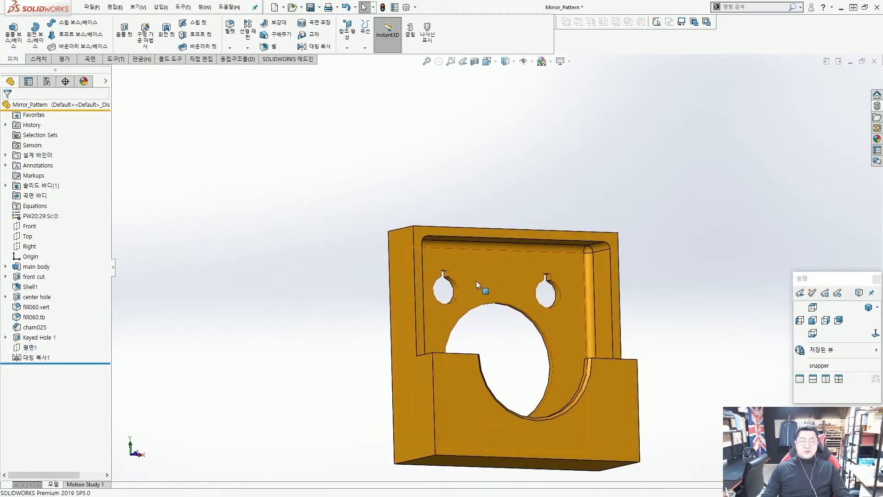
Set the tab width of the original keyed hole to 0.09 in and rebuild the model.
scroll(476, 283, down, 2)
scroll(473, 283, down, 2)
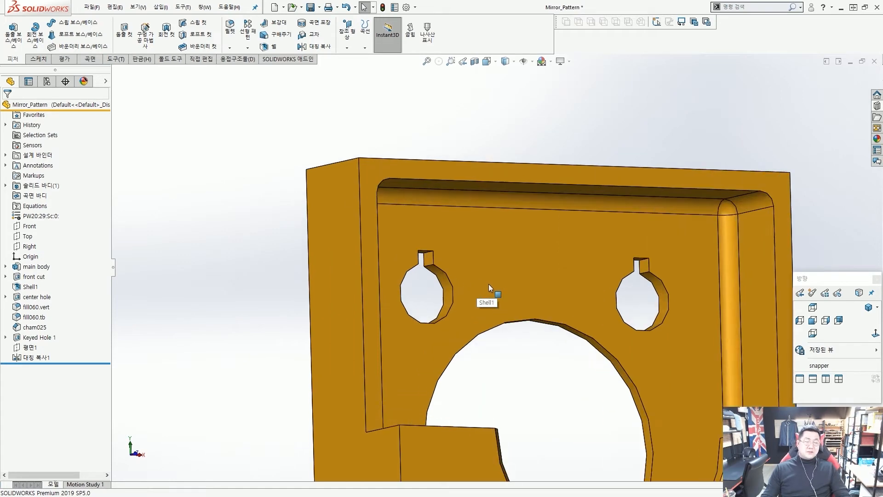
scroll(612, 292, up, 1)
scroll(609, 295, down, 2)
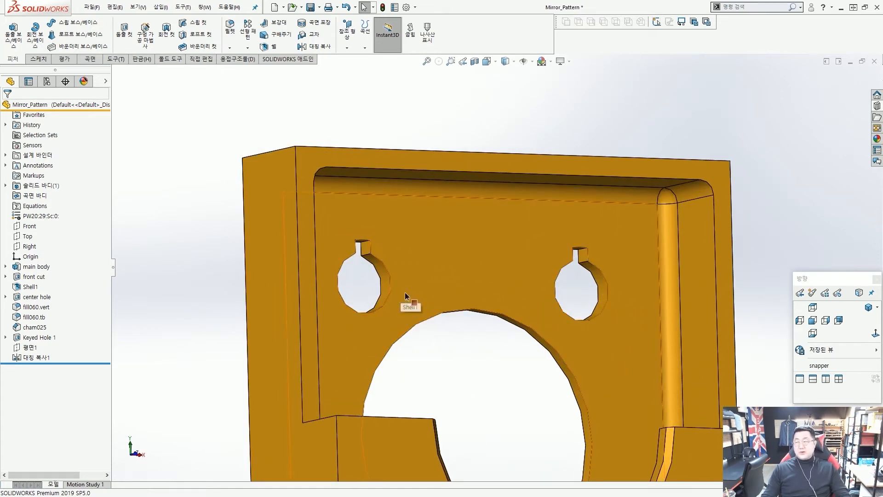
middle_drag(405, 292, 375, 305)
middle_drag(576, 317, 595, 278)
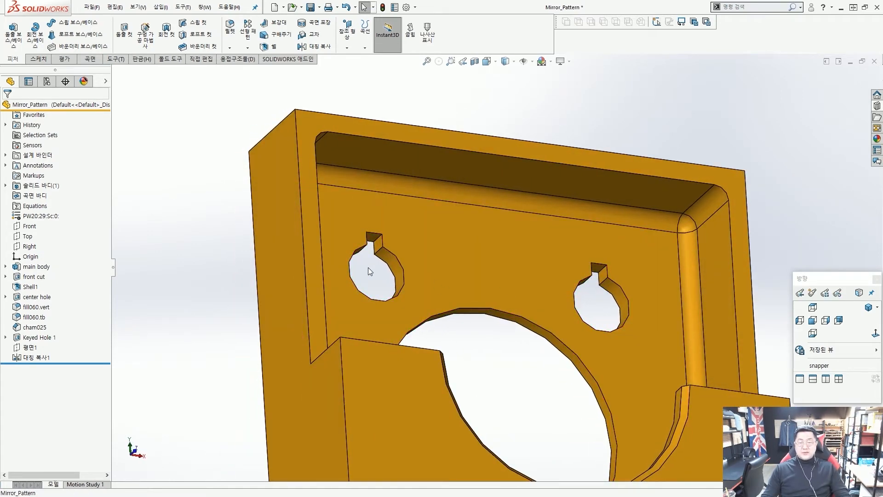
scroll(368, 267, down, 2)
double_click(405, 232)
scroll(407, 234, up, 1)
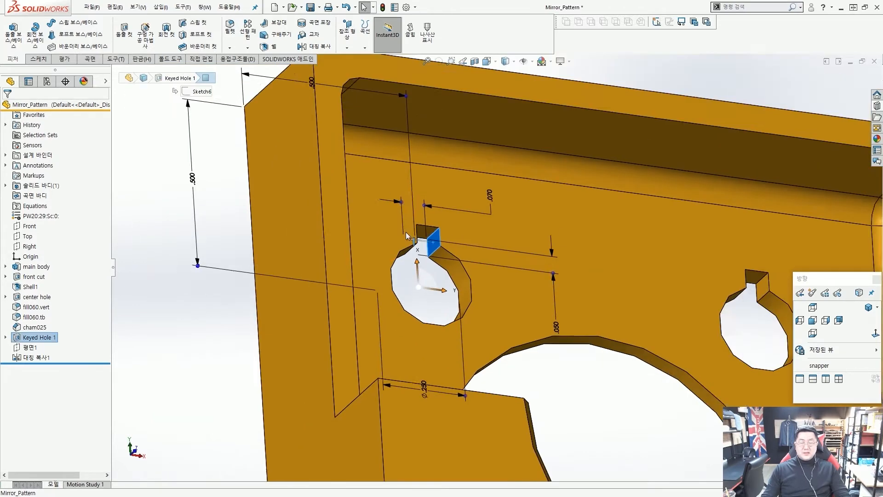
scroll(407, 236, up, 1)
scroll(559, 314, down, 1)
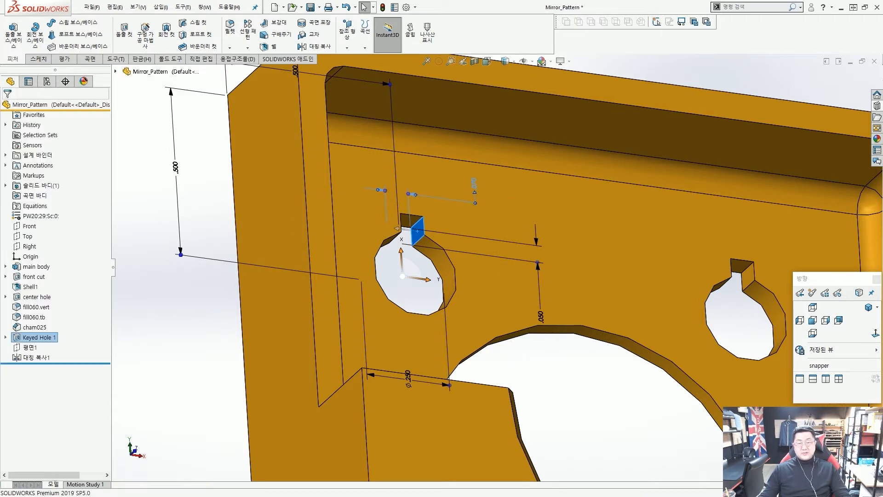
double_click(474, 185)
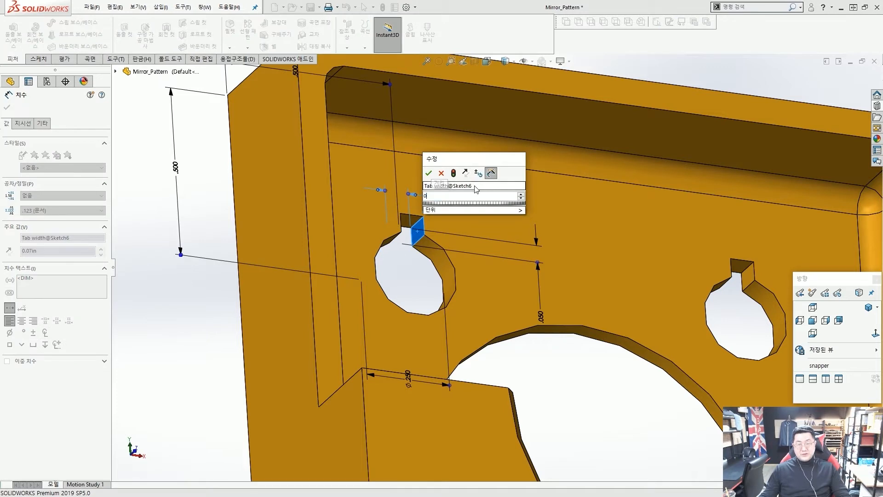
text(0.09)
key(Return)
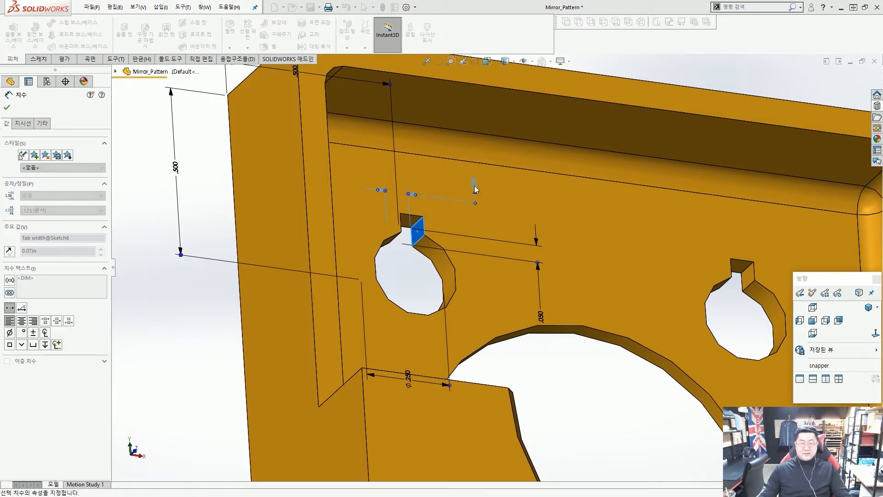
click(383, 8)
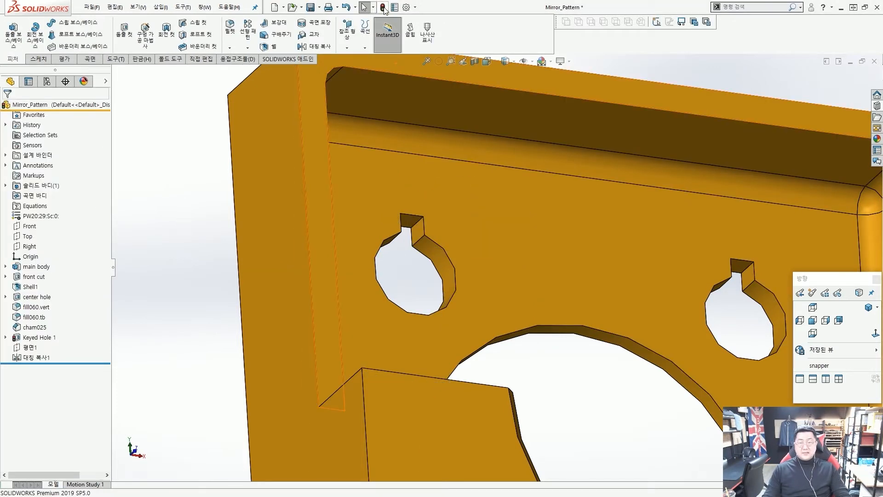
scroll(540, 280, up, 2)
key(ctrl+2)
mouse_move(539, 223)
mouse_down()
mouse_move(696, 279)
mouse_move(429, 250)
mouse_up()
key(Escape)
scroll(531, 264, up, 4)
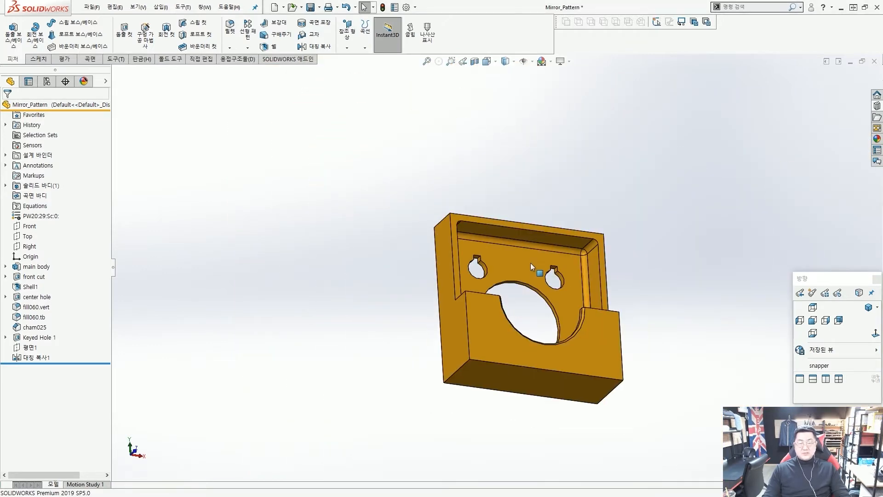
middle_drag(561, 303, 502, 296)
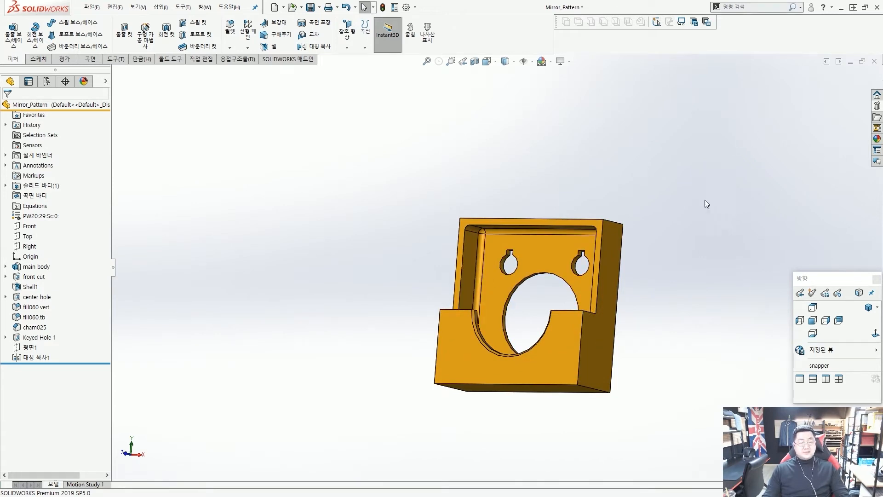
Save the Mirror_Pattern part in isometric view and close it.
click(868, 307)
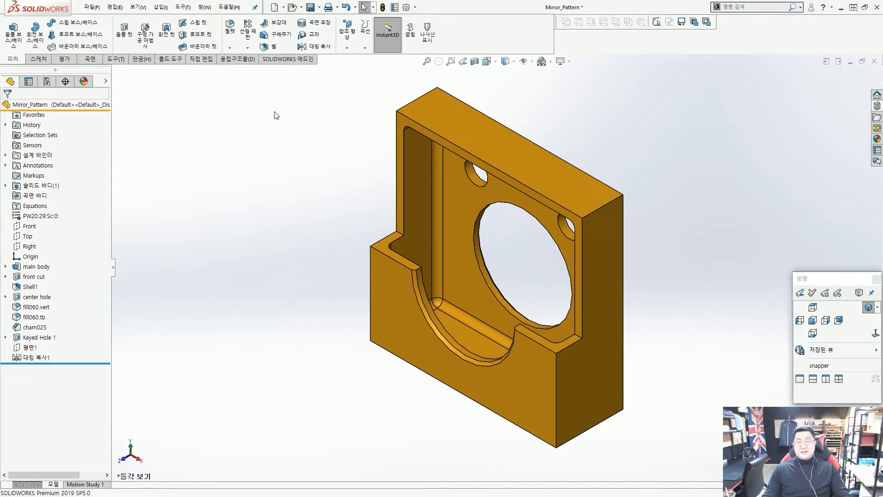
click(310, 7)
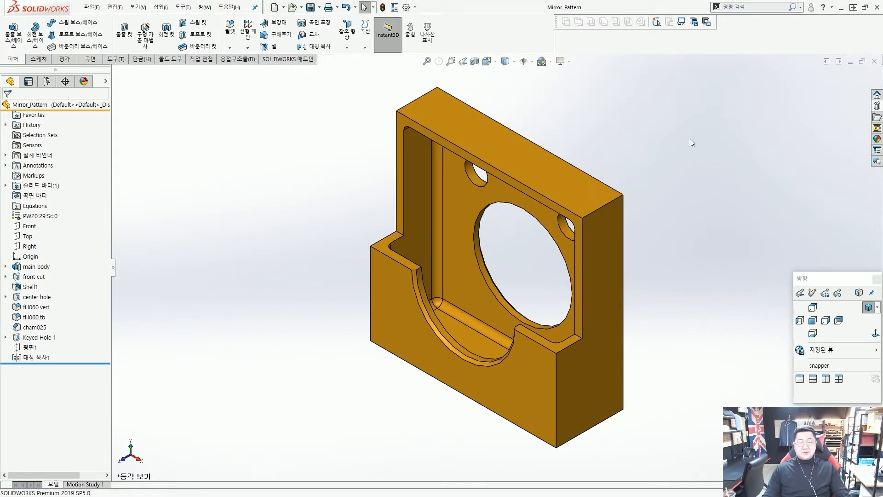
click(875, 61)
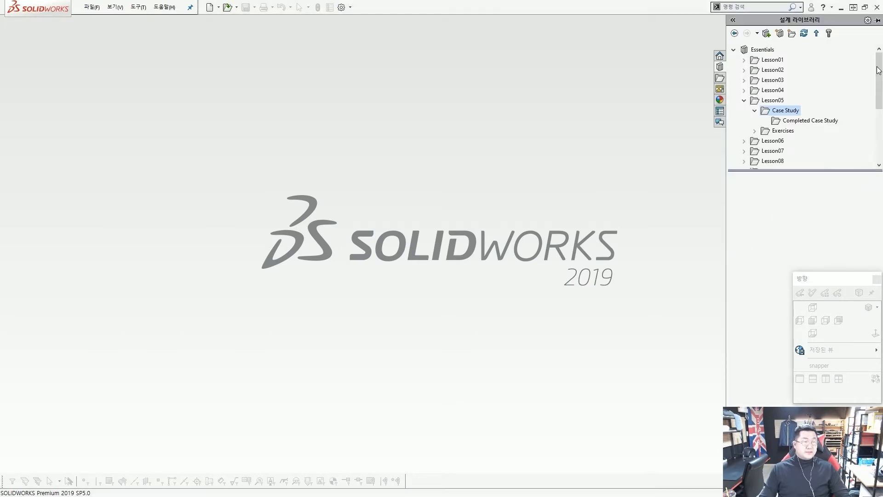
Open the Mirror_Body part from the Lesson05 Case Study folder of the design library.
click(877, 67)
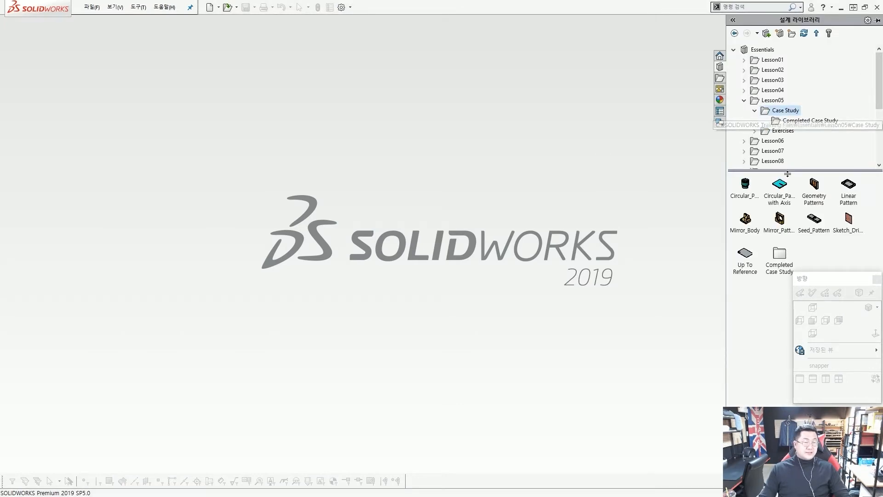
click(743, 227)
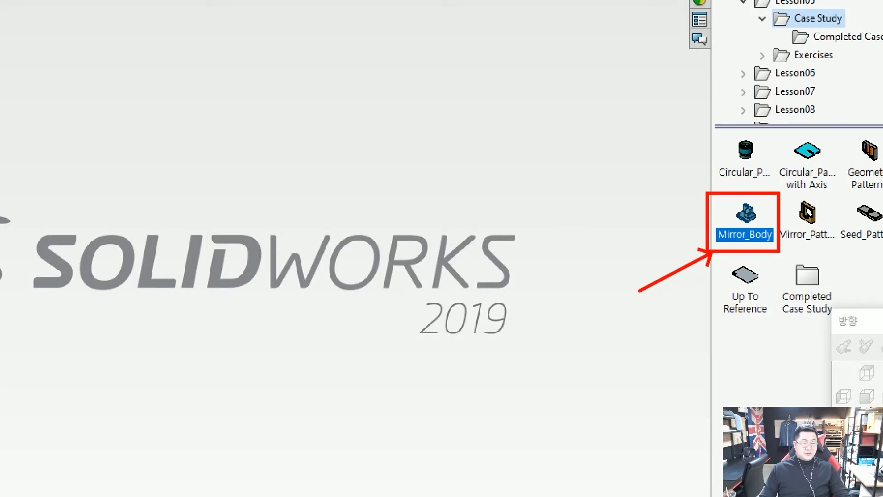
drag(745, 221, 498, 241)
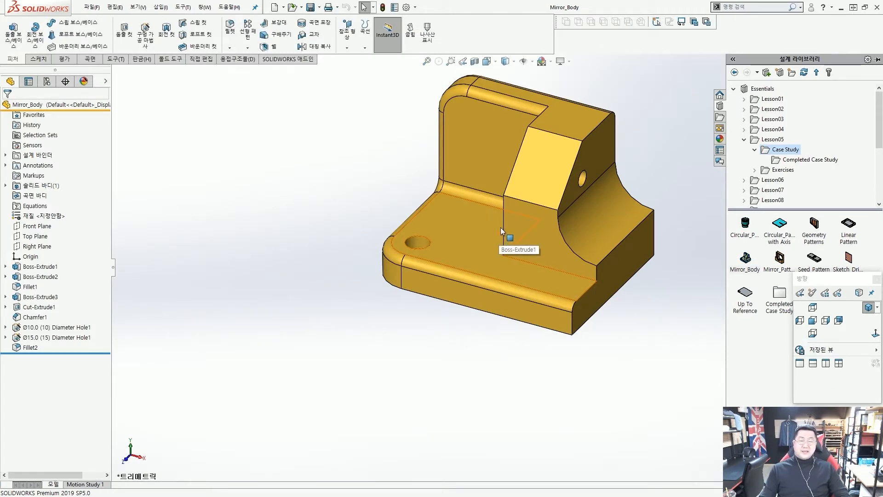
scroll(501, 228, up, 4)
scroll(564, 251, down, 3)
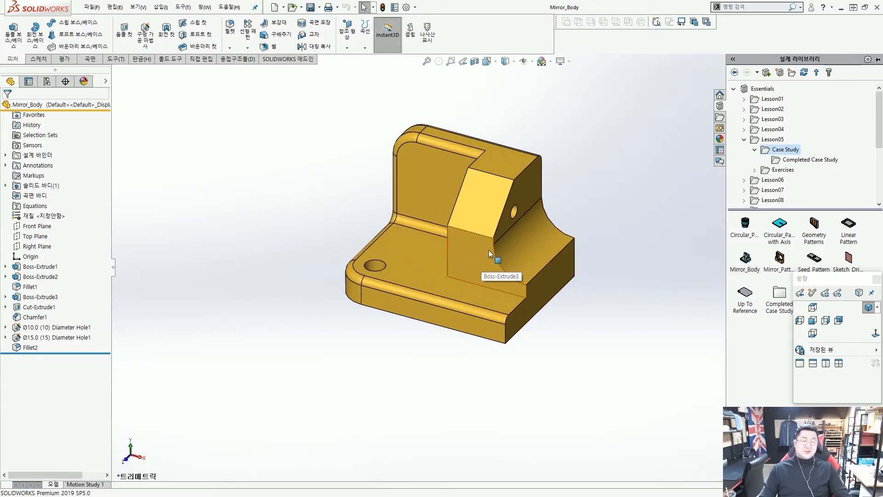
scroll(547, 272, up, 2)
scroll(567, 280, down, 2)
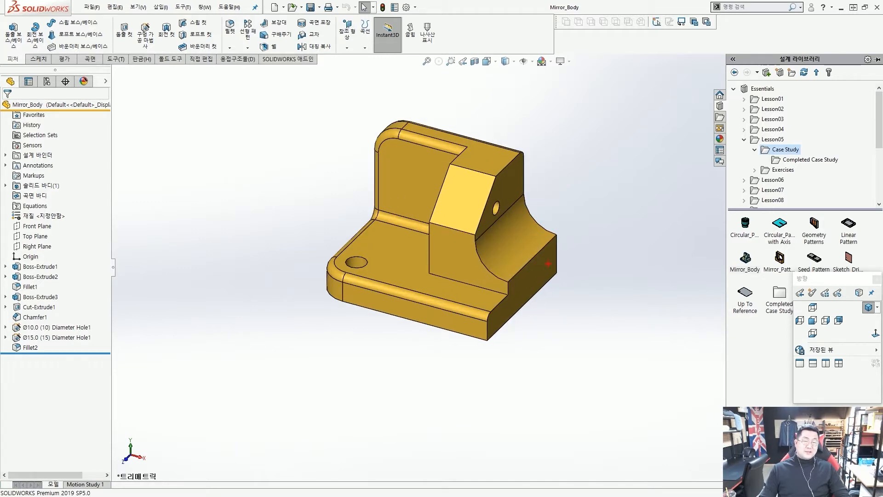
mouse_move(453, 171)
mouse_down()
mouse_move(412, 271)
mouse_move(502, 258)
mouse_move(500, 226)
mouse_move(606, 260)
mouse_move(603, 271)
mouse_up()
drag(589, 260, 599, 284)
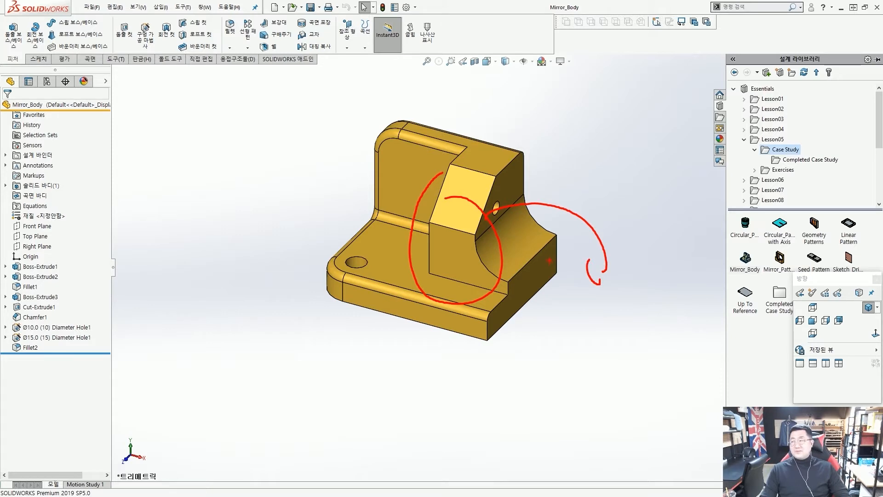
key(Escape)
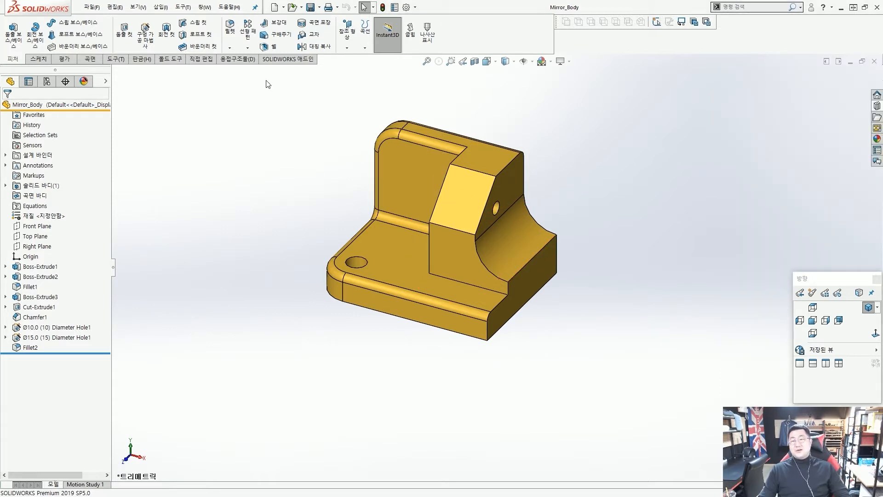
Start a Mirror feature using the flat end face beside the half-round cut as the mirror plane.
click(248, 49)
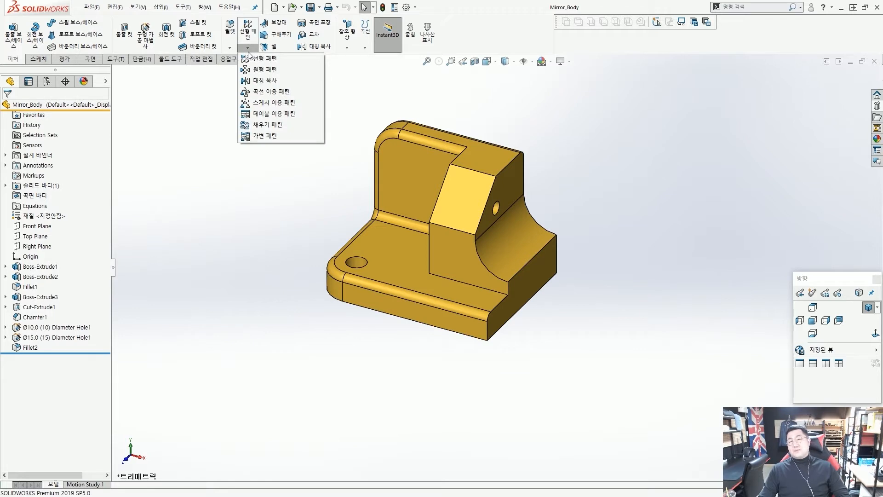
click(261, 83)
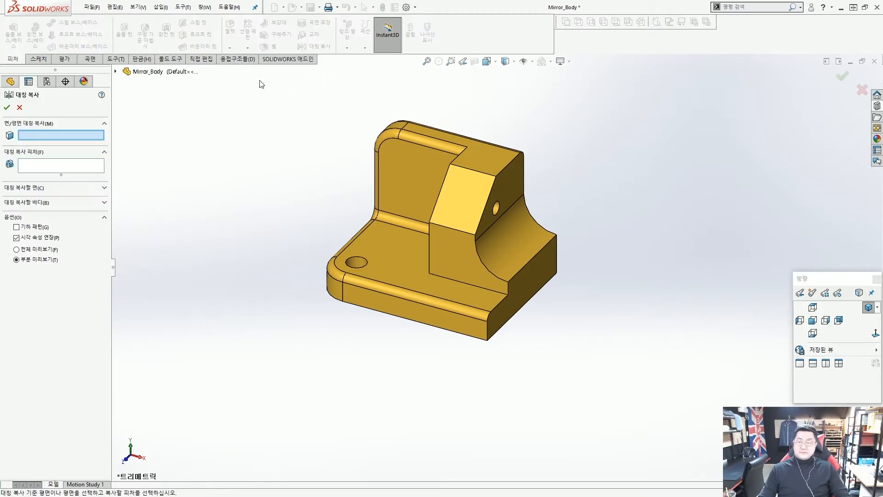
click(544, 275)
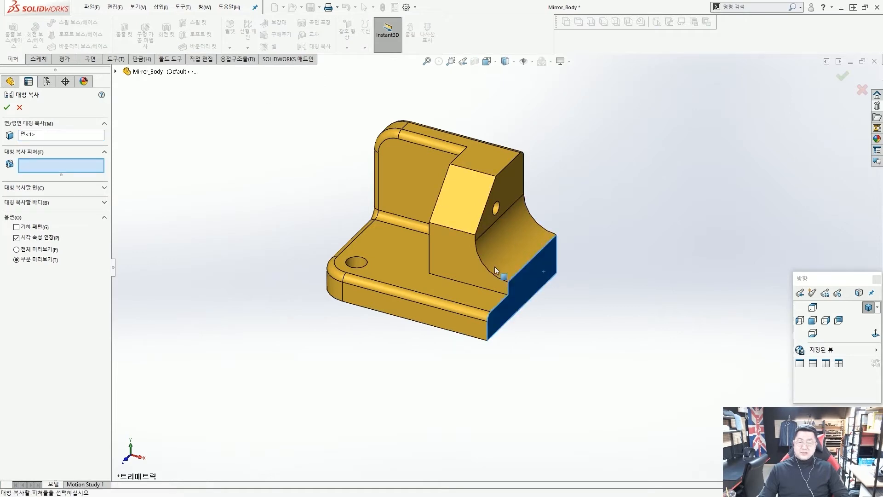
mouse_move(69, 151)
mouse_down()
mouse_move(28, 164)
mouse_move(91, 180)
mouse_up()
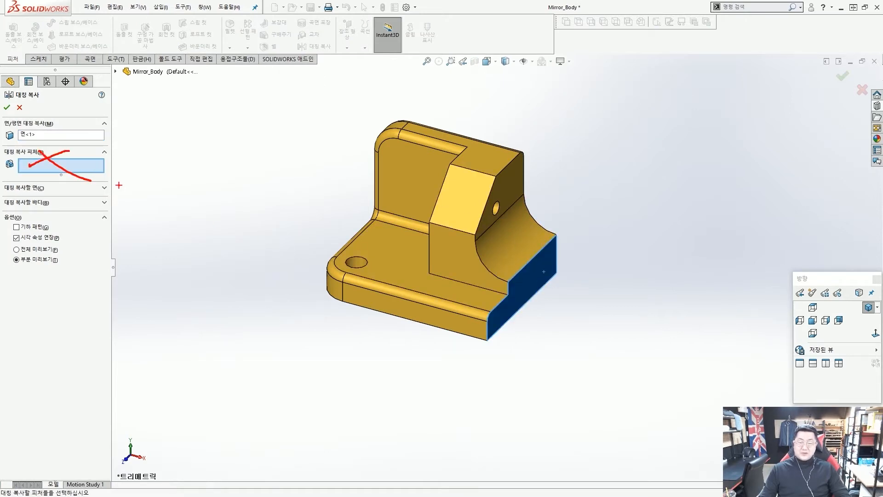
mouse_move(466, 245)
mouse_down()
mouse_move(515, 151)
mouse_move(509, 193)
mouse_up()
mouse_move(516, 144)
mouse_down()
mouse_move(693, 187)
mouse_move(671, 228)
mouse_up()
mouse_move(662, 206)
mouse_down()
mouse_move(646, 230)
mouse_move(671, 233)
mouse_up()
drag(623, 222, 653, 226)
key(e)
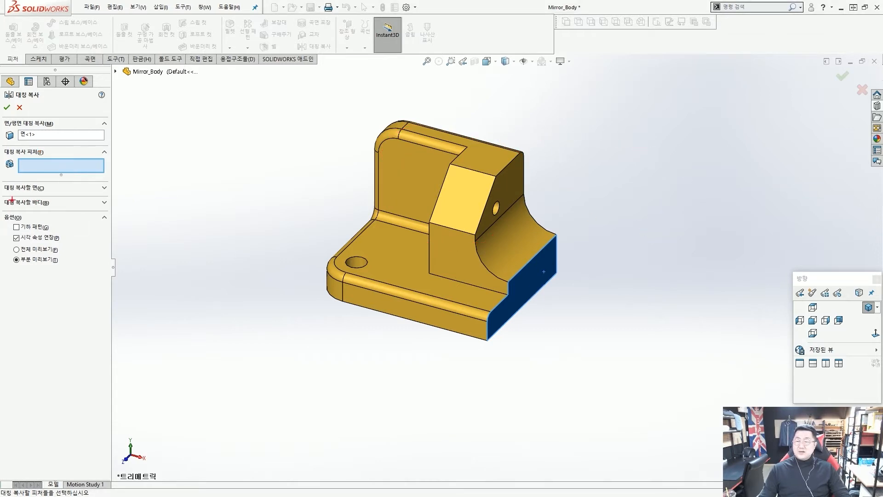
ctrl+drag(1, 195, 123, 209)
ctrl+shift+drag(216, 223, 124, 202)
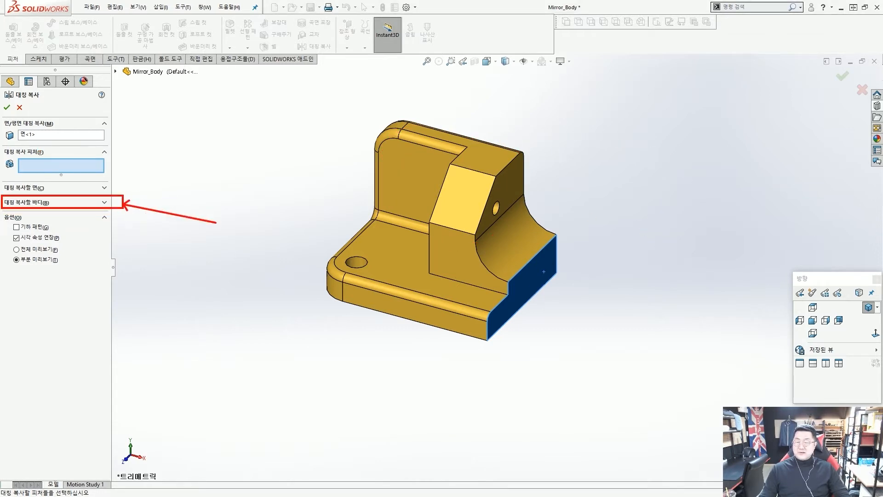
key(Escape)
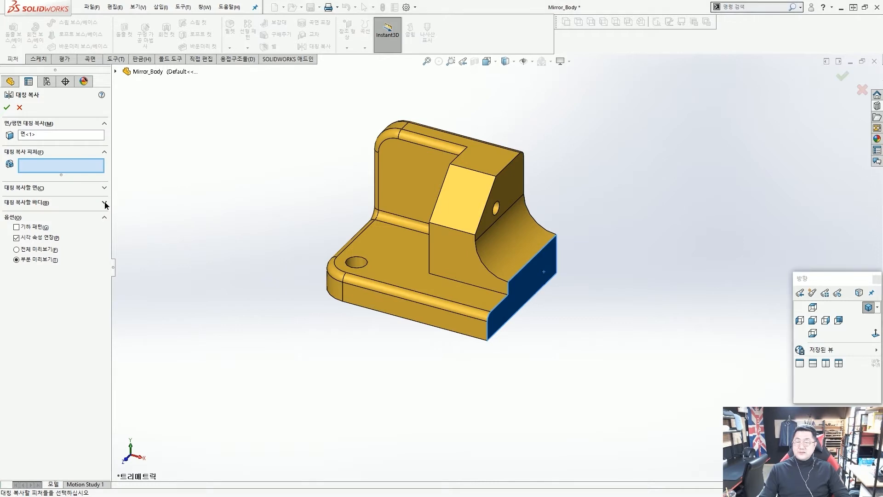
Choose the whole solid body as the body to mirror and complete the mirror across the end face.
click(105, 202)
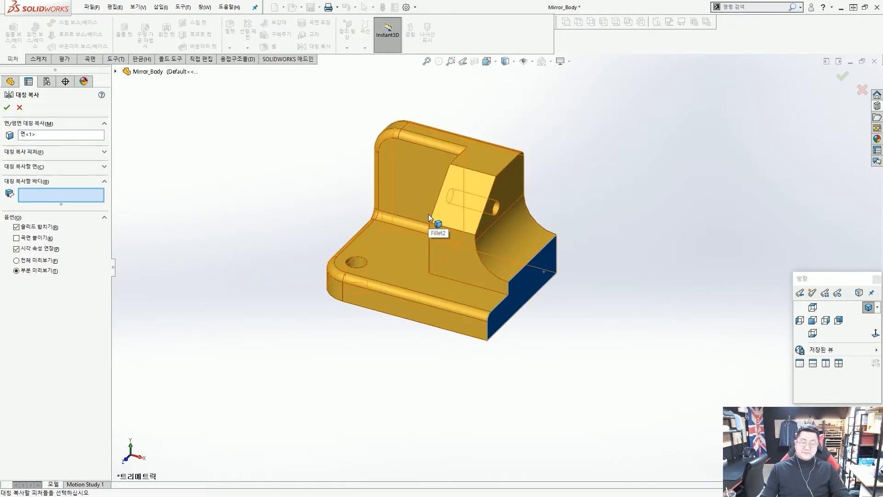
click(389, 190)
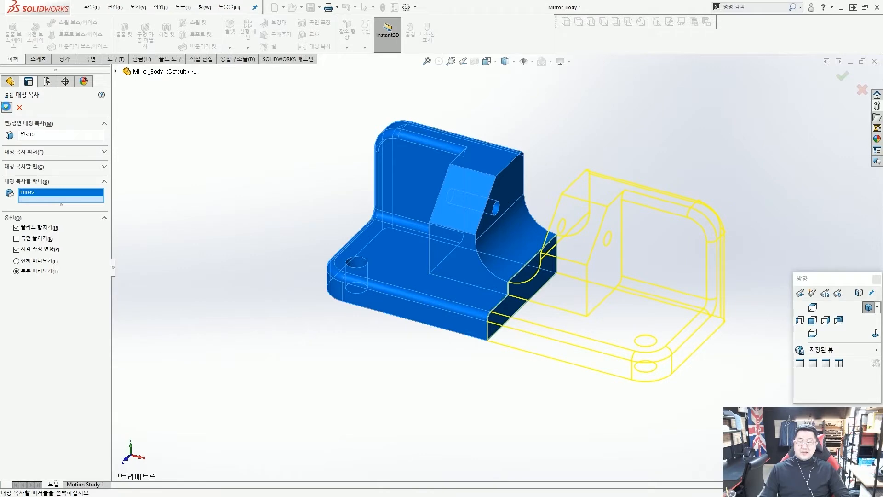
click(9, 109)
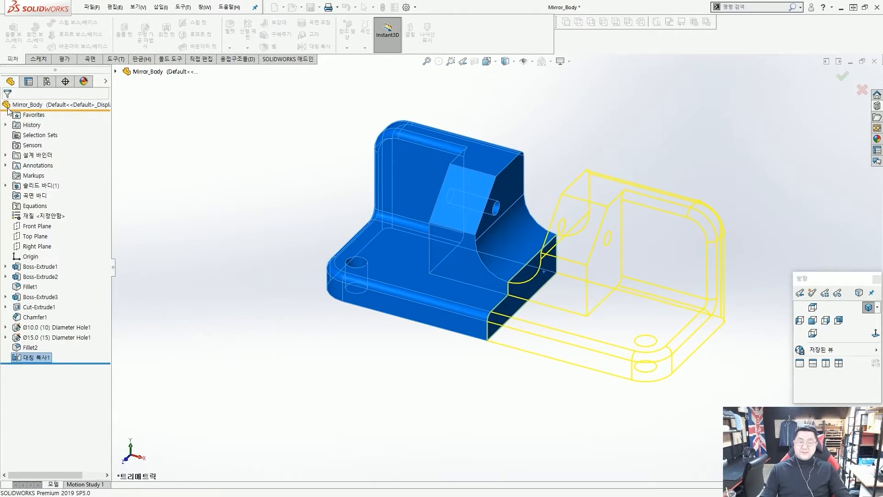
Check the list of solid bodies and save the Mirror_Body part in isometric view.
click(5, 186)
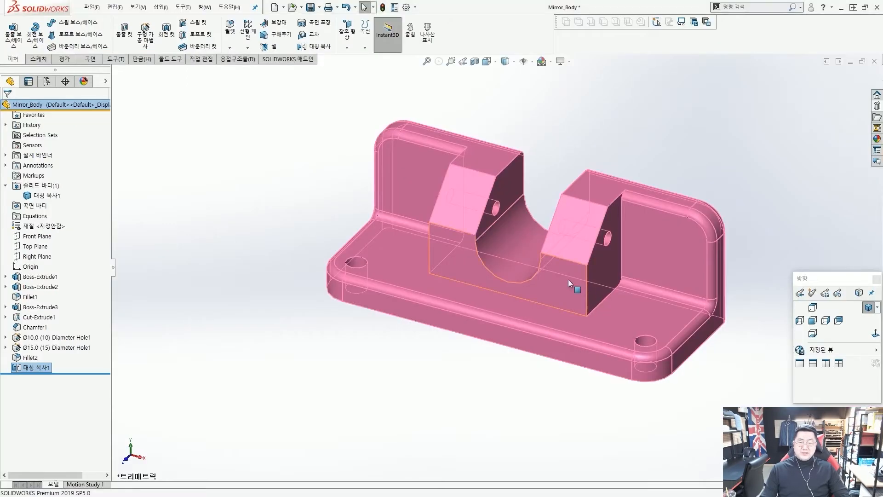
click(270, 205)
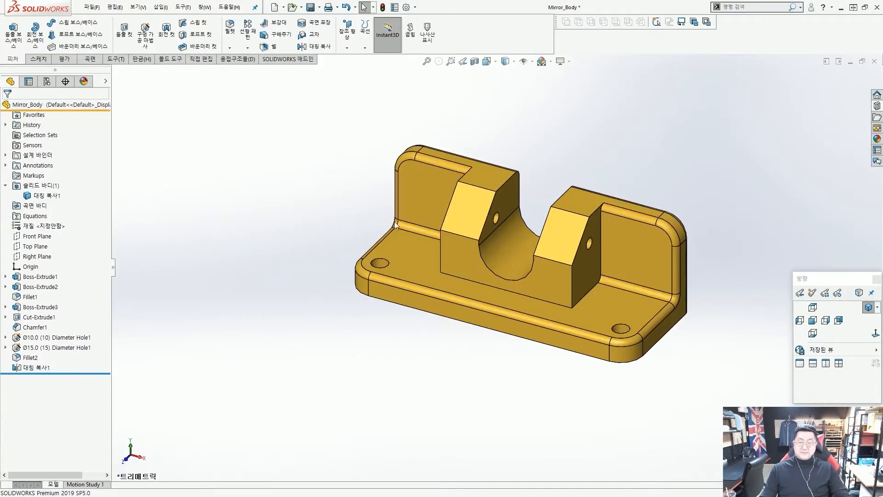
click(869, 309)
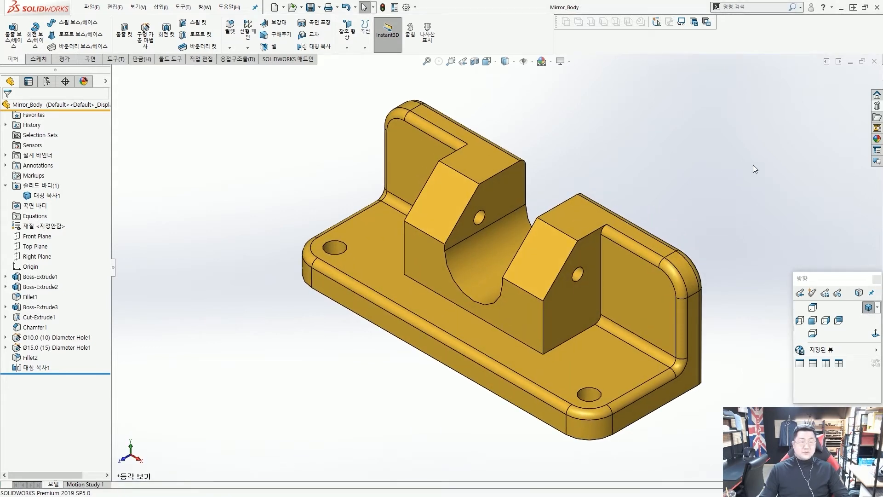
Close Mirror_Body and open the Seed_Pattern part from the Lesson05 Case Study folder of the design library.
click(874, 62)
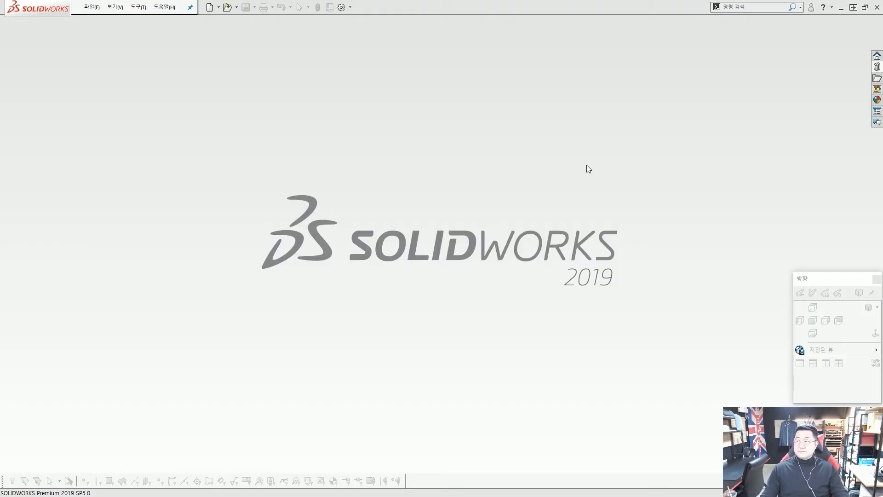
click(878, 67)
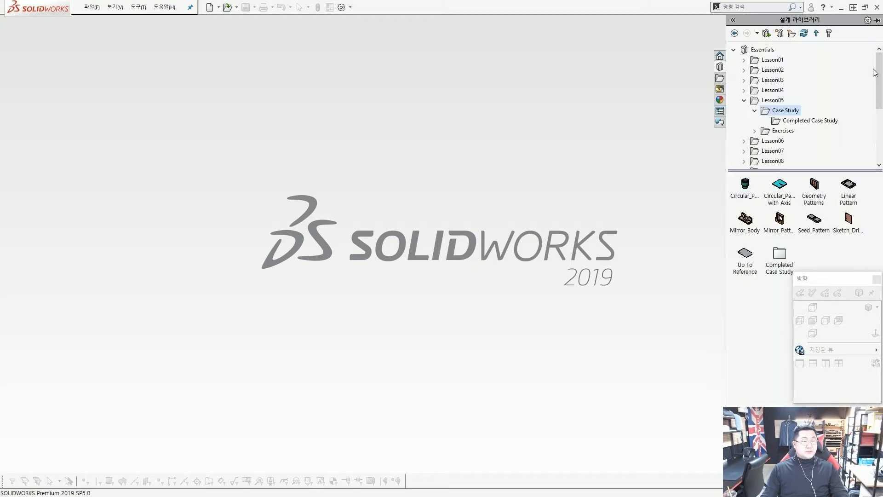
click(814, 220)
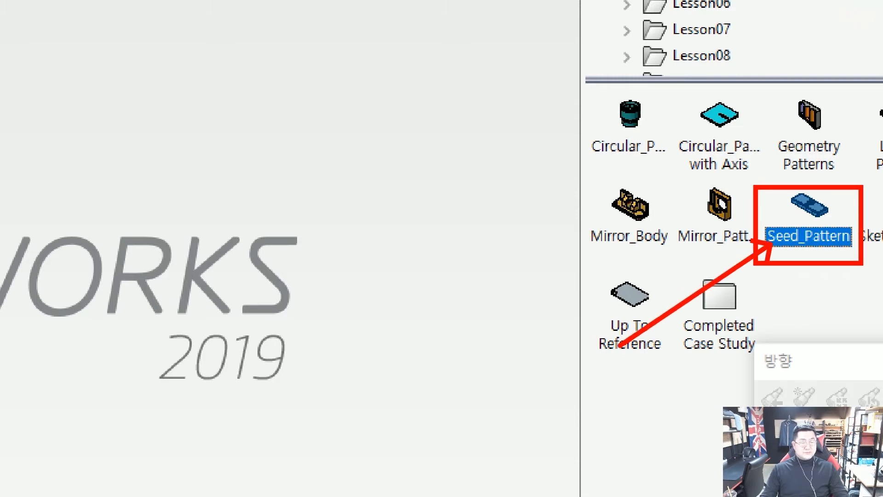
drag(810, 207, 480, 252)
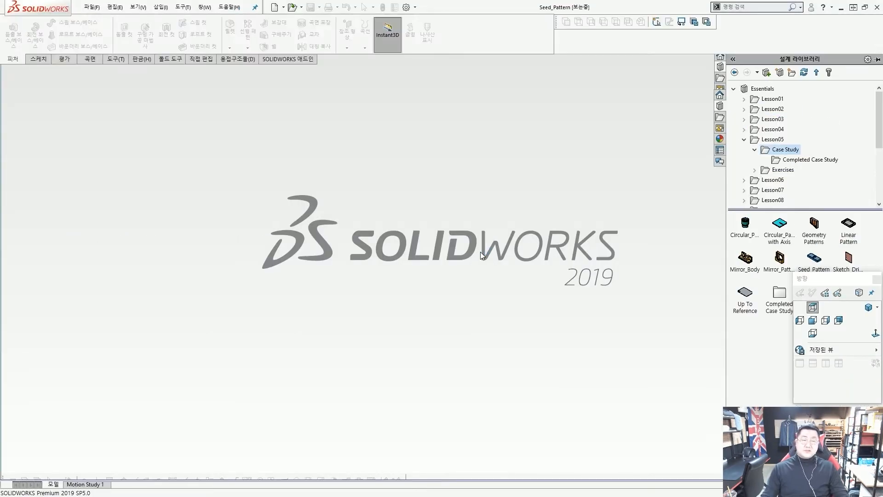
key(f)
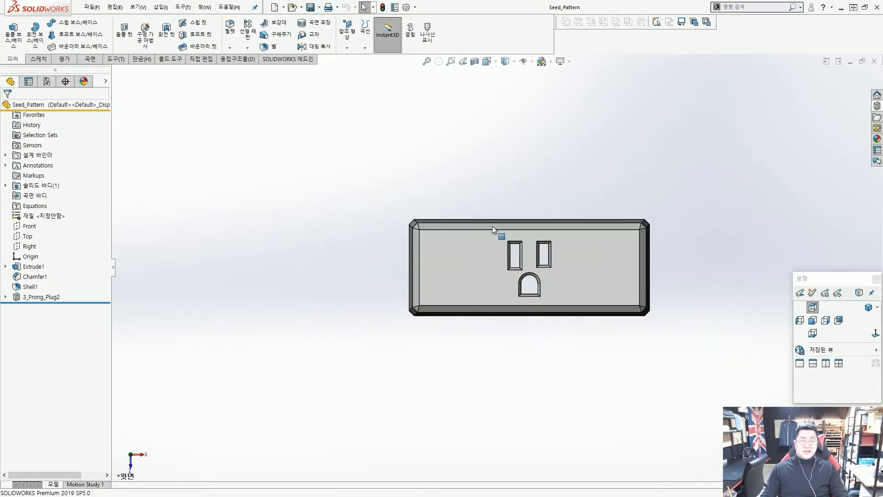
middle_drag(623, 272, 589, 269)
drag(388, 271, 633, 274)
drag(636, 261, 652, 276)
mouse_move(388, 220)
mouse_down()
mouse_move(391, 122)
mouse_move(428, 173)
mouse_up()
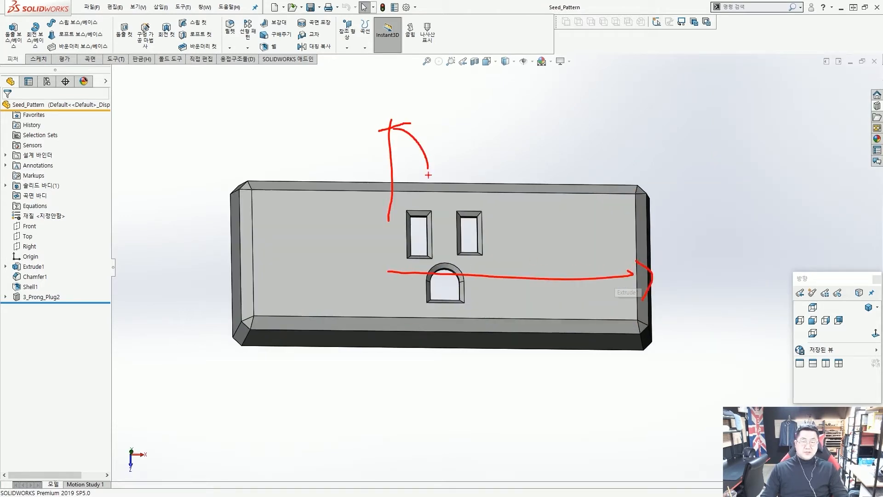
key(Escape)
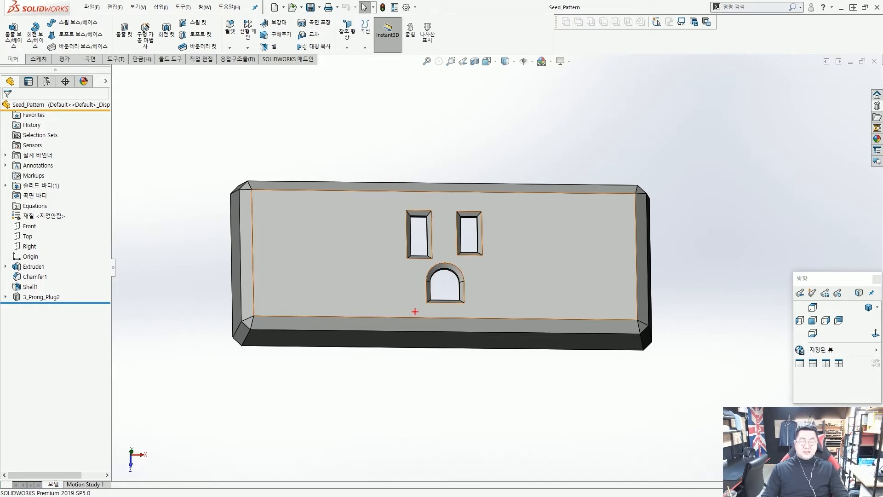
mouse_move(416, 311)
mouse_down()
mouse_move(625, 314)
mouse_move(605, 335)
mouse_up()
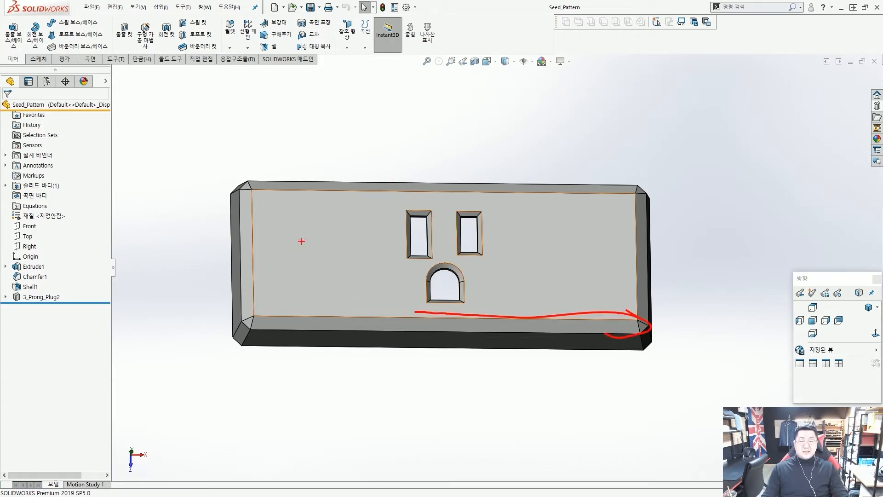
mouse_move(445, 194)
mouse_down()
mouse_move(253, 171)
mouse_move(268, 207)
mouse_up()
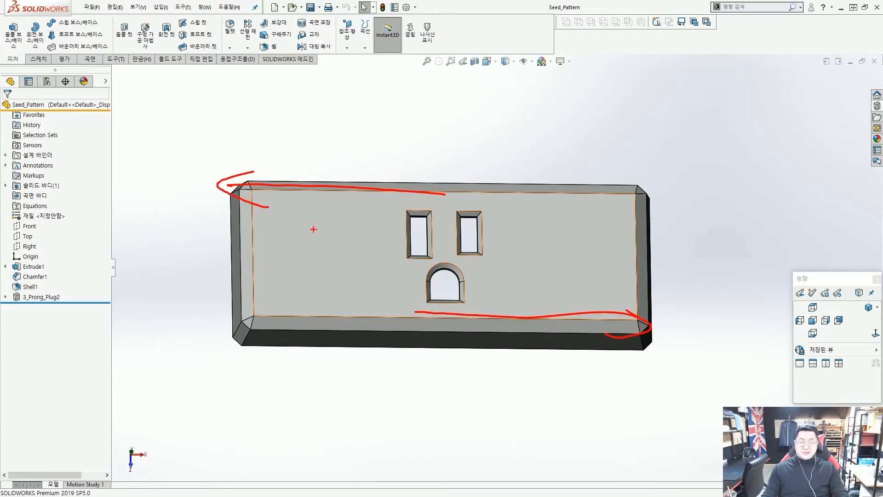
key(Escape)
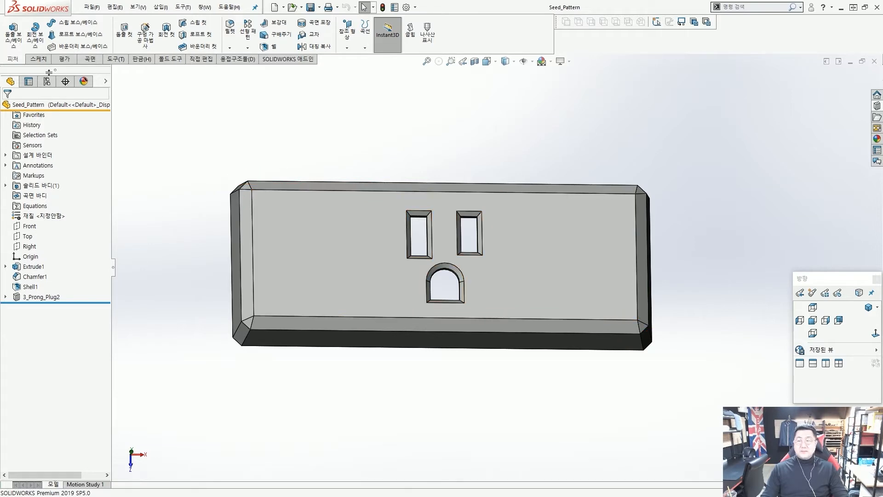
Start a Linear Pattern using the top face's long front edge as Direction 1 and its long rear edge as Direction 2.
click(246, 34)
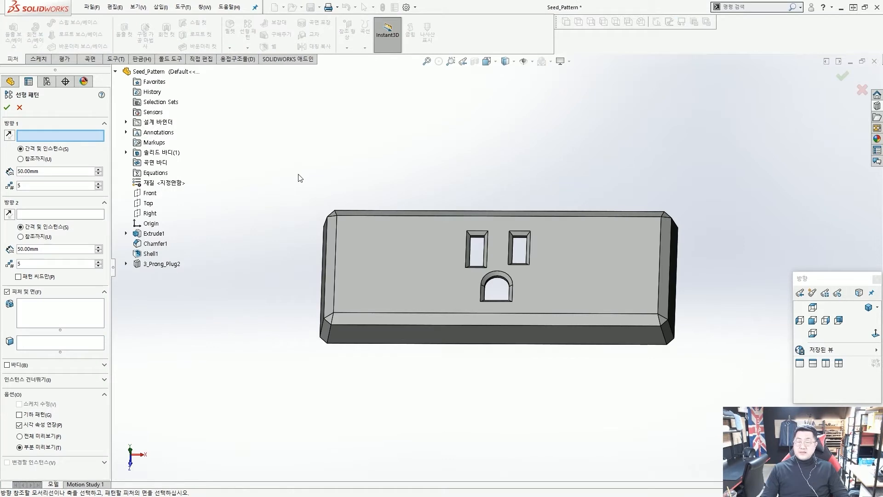
click(346, 313)
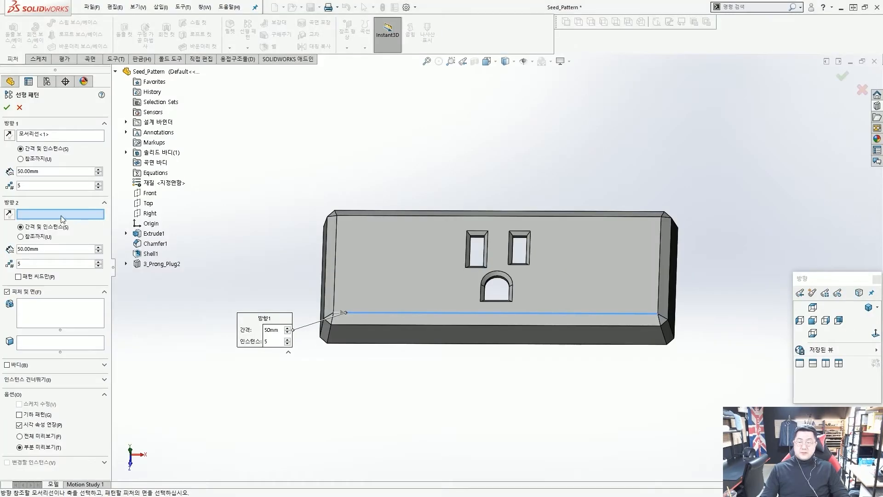
click(652, 216)
mouse_move(657, 229)
mouse_down()
mouse_move(635, 216)
mouse_move(627, 231)
mouse_up()
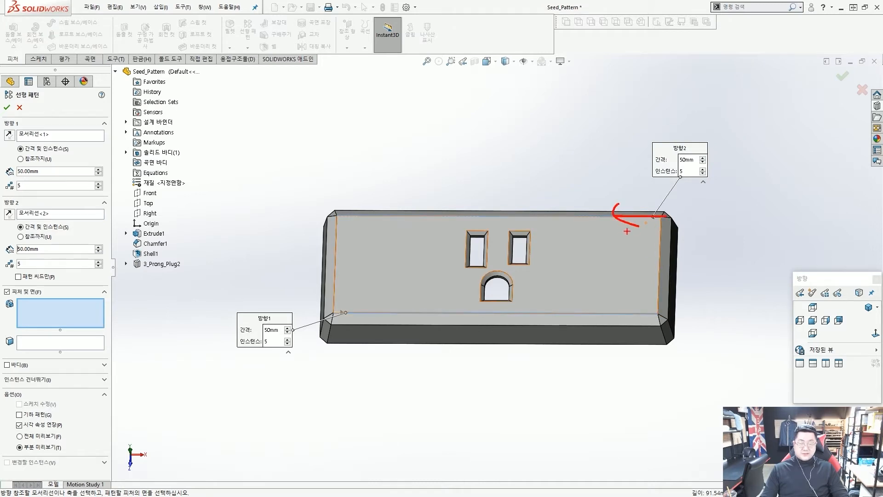
key(Escape)
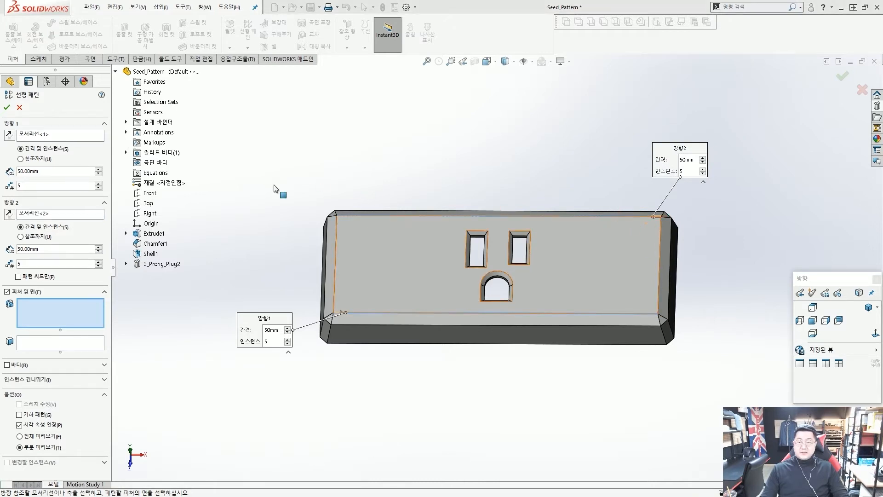
Set both directions of the linear pattern to 30 mm spacing and 2 instances.
double_click(84, 172)
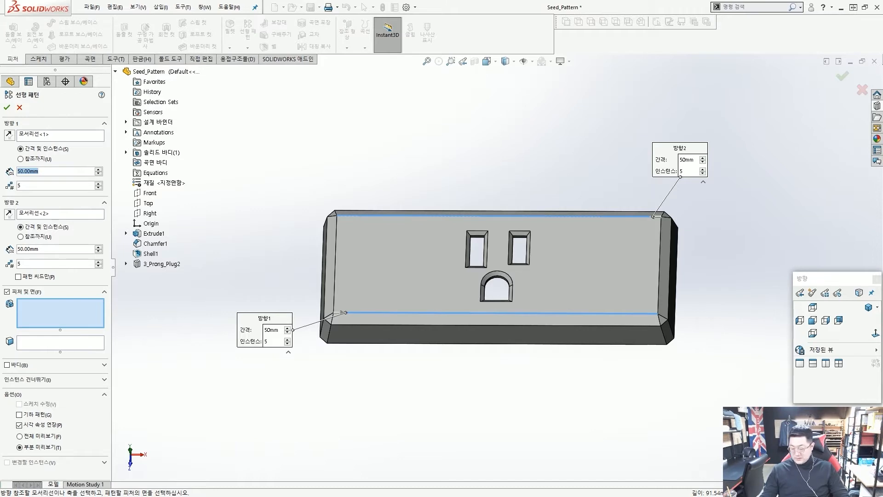
text(30)
key(Tab)
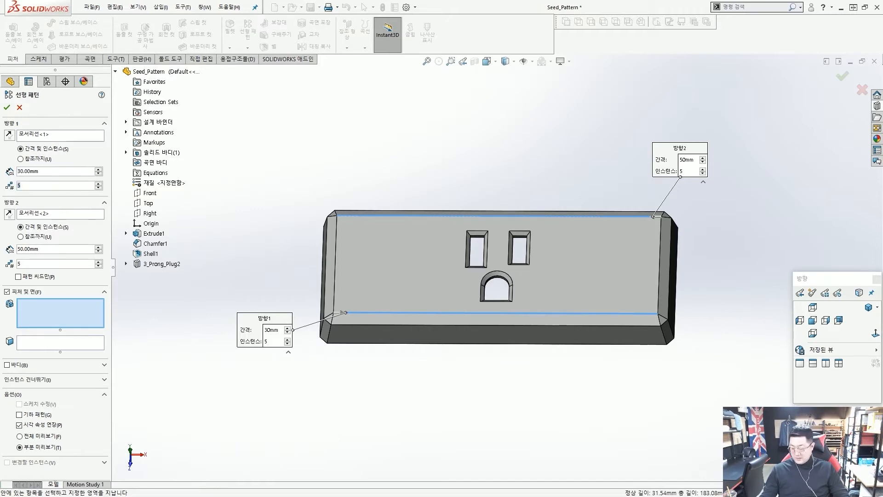
text(2)
double_click(50, 248)
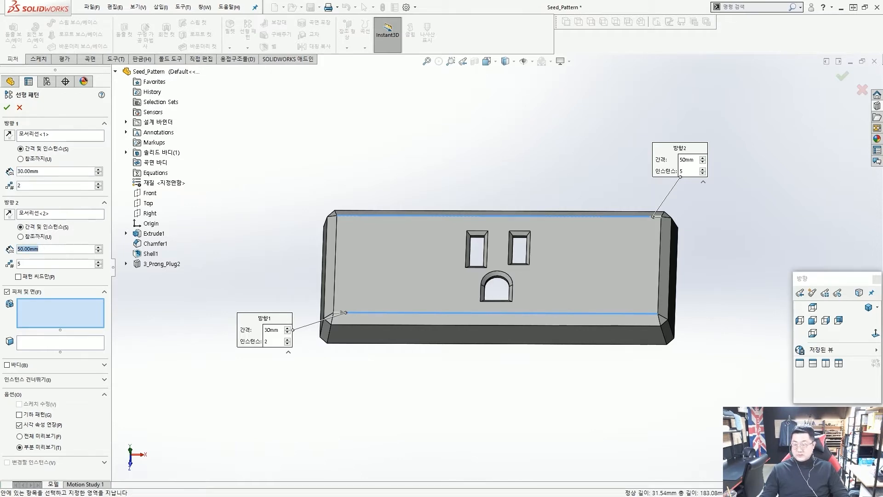
text(30)
key(Tab)
click(24, 265)
key(BackSpace)
text(2)
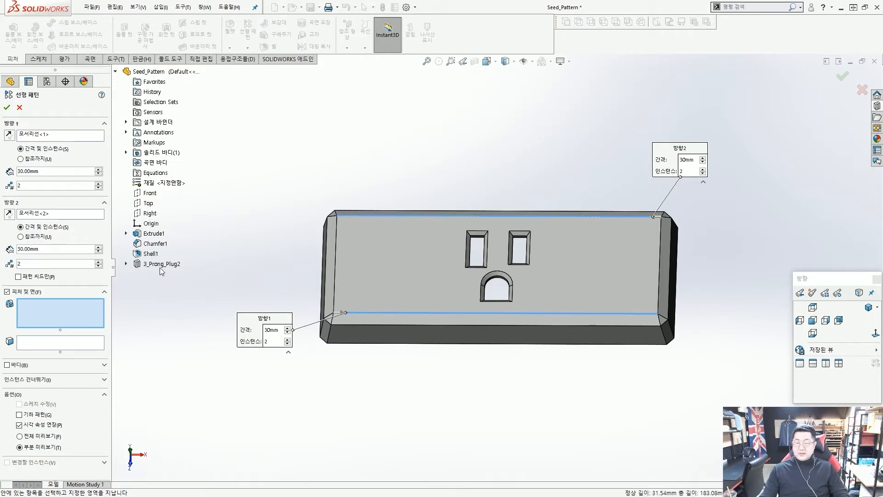
Choose 3_Prong_Plug2 as the feature to pattern and try to complete the linear pattern.
click(116, 72)
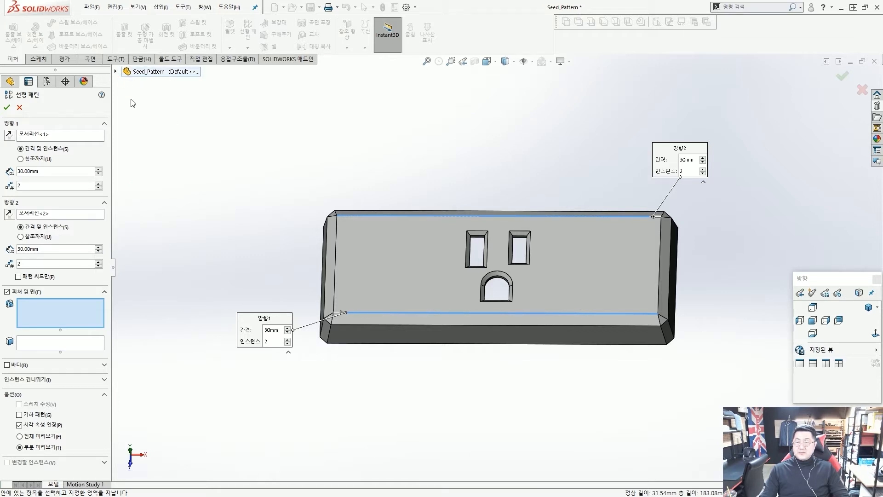
click(116, 72)
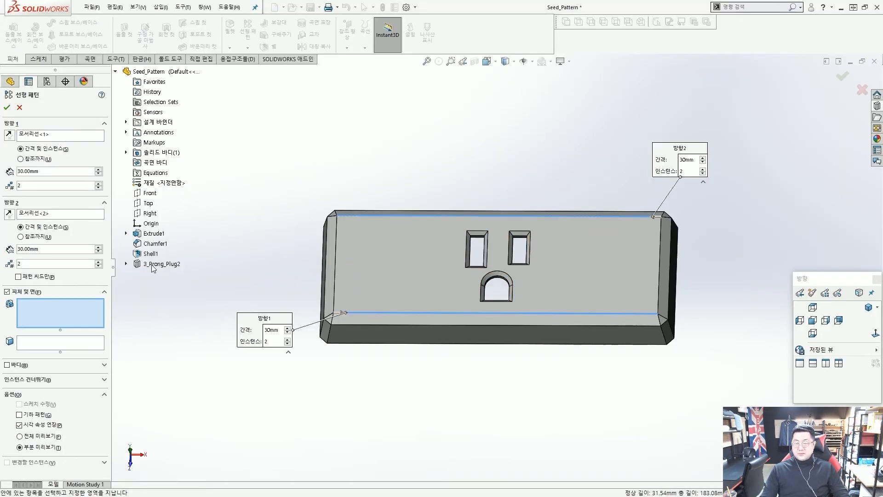
click(162, 264)
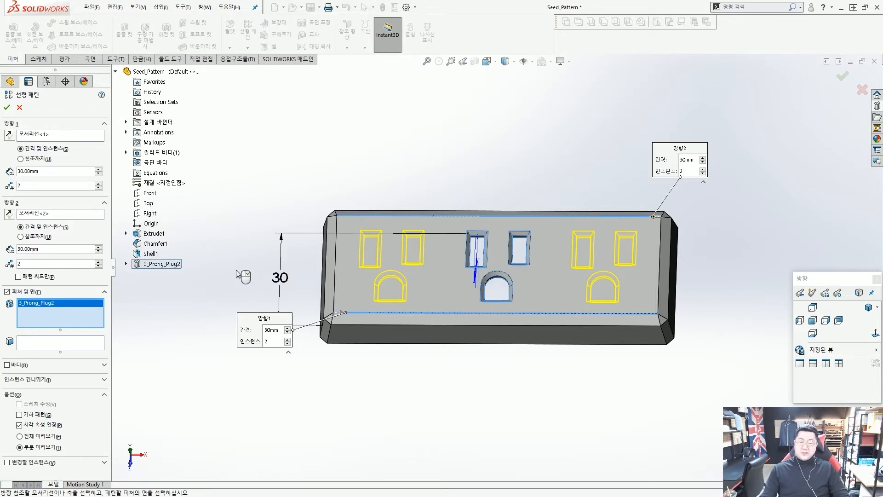
click(7, 108)
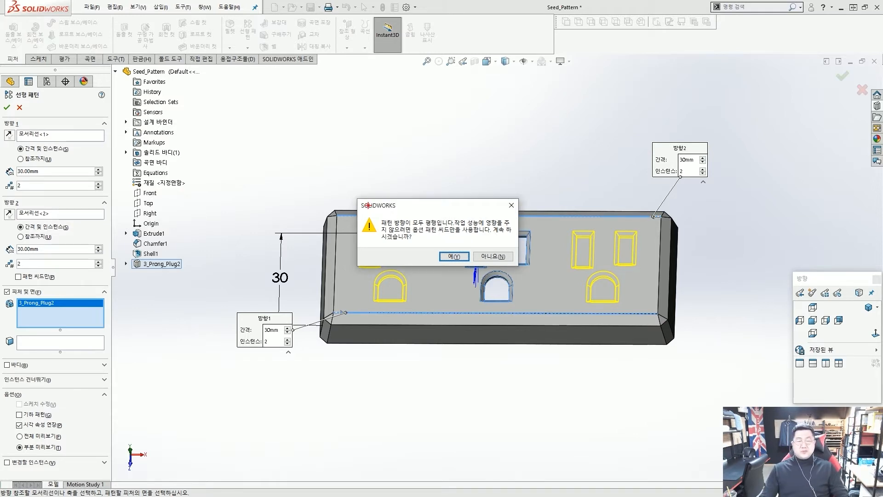
key(Escape)
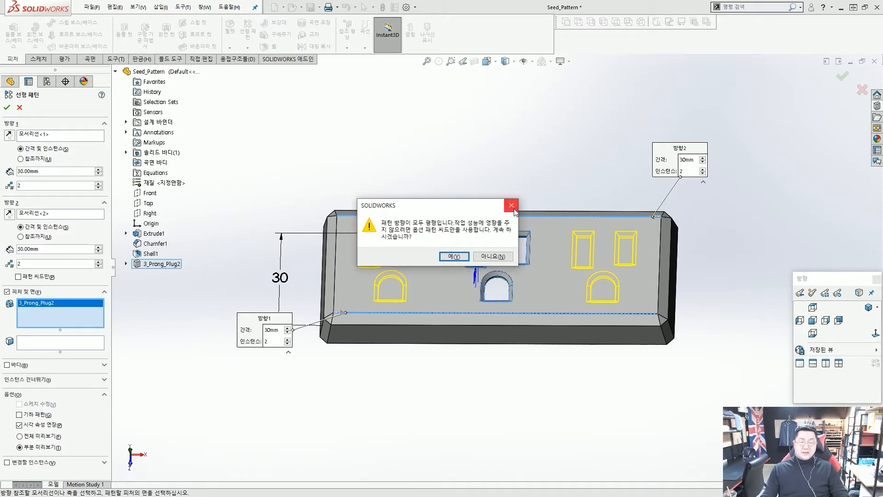
click(511, 206)
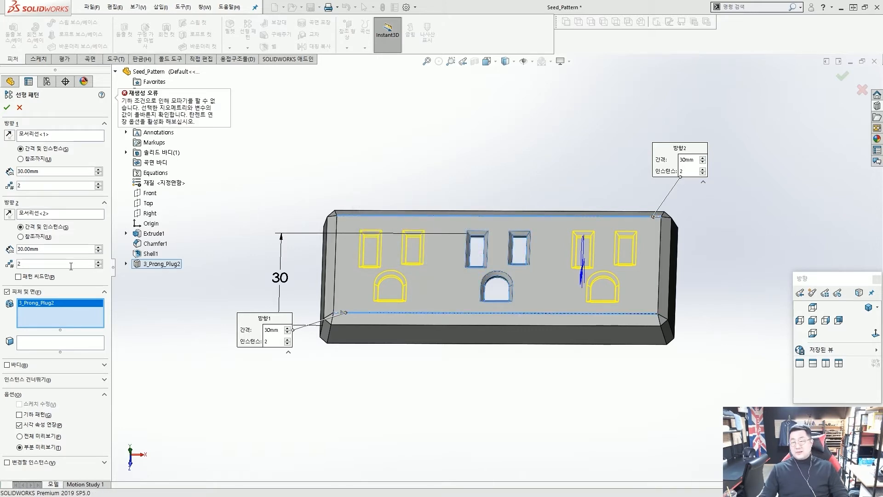
Restrict Direction 2 to patterning the seed only and complete the linear pattern of the plug cutouts.
scroll(1, 142, up, 3)
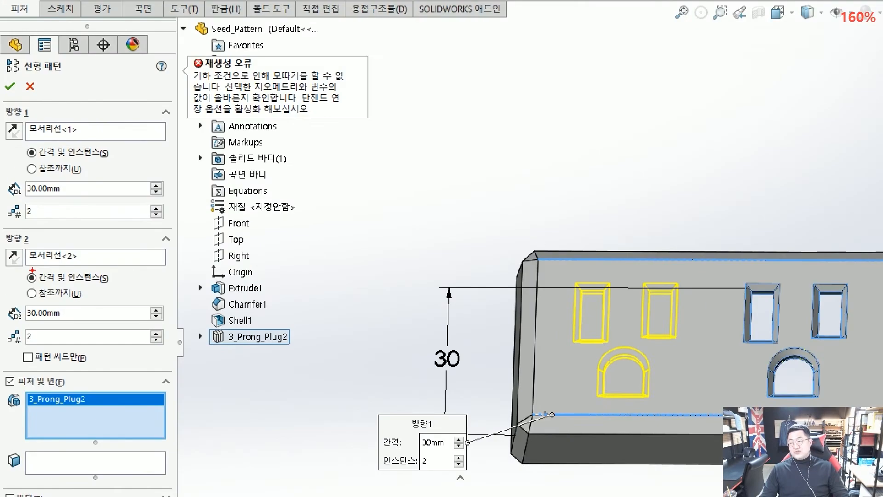
drag(15, 347, 107, 374)
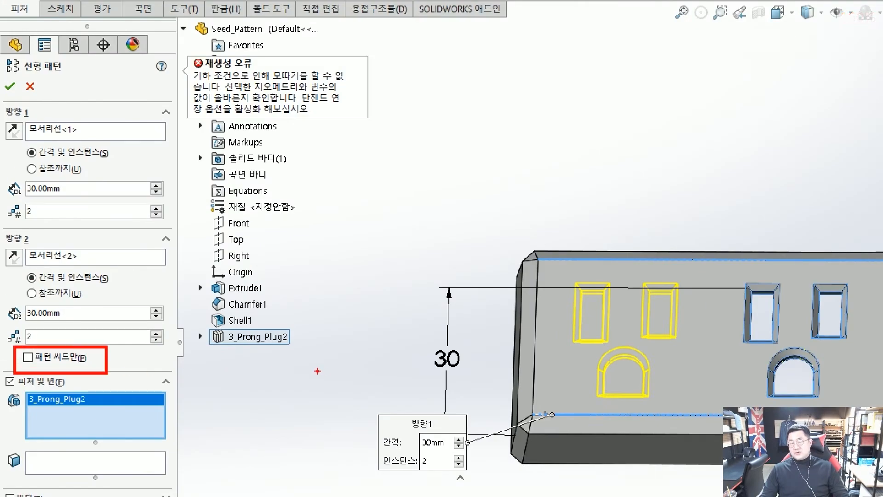
drag(304, 371, 124, 361)
key(Escape)
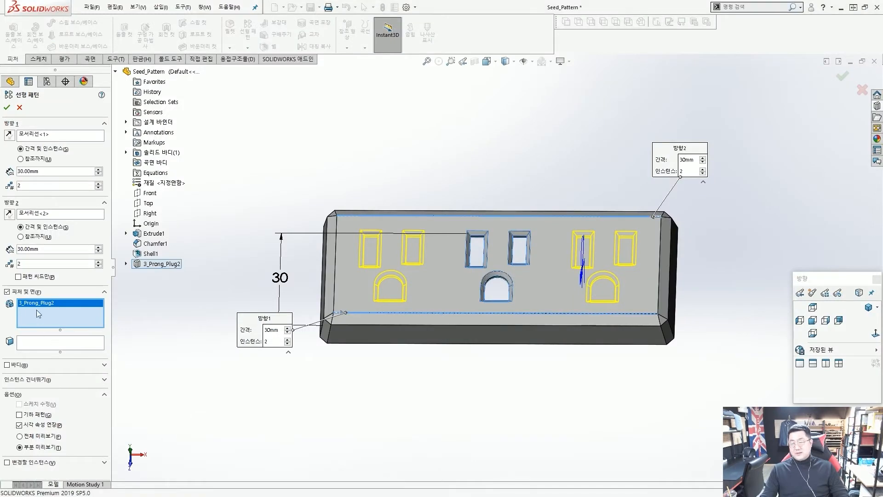
click(18, 277)
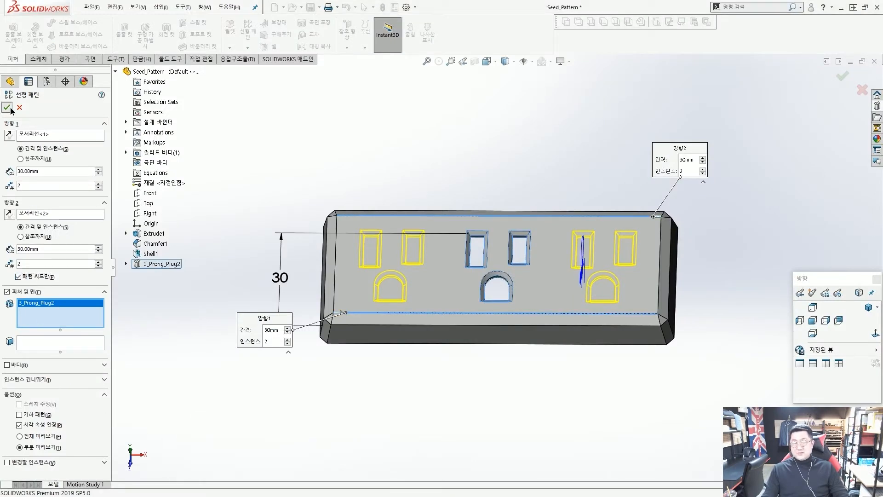
key(Return)
scroll(498, 285, up, 2)
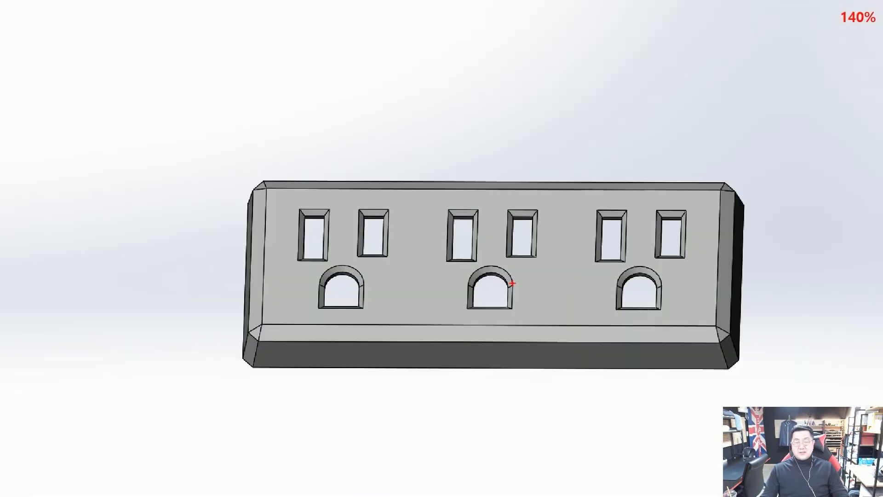
drag(477, 244, 617, 247)
mouse_move(518, 228)
mouse_down()
mouse_move(441, 235)
mouse_move(467, 237)
mouse_up()
drag(286, 293, 646, 292)
key(Escape)
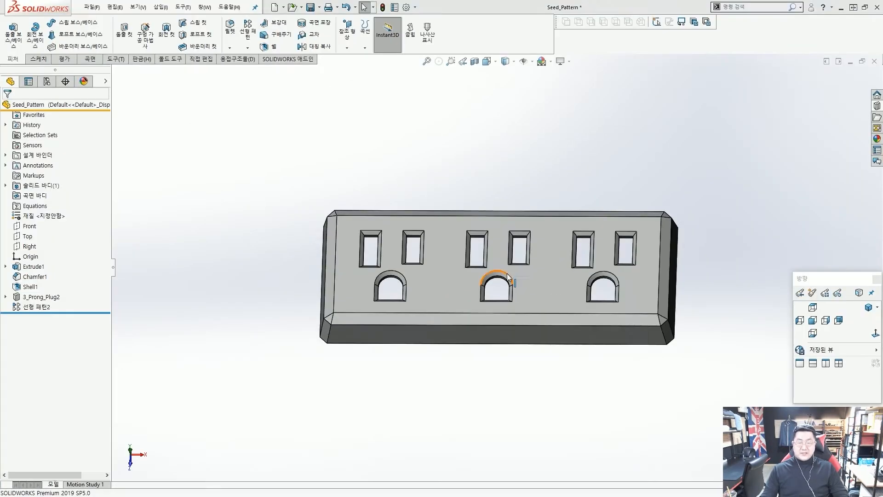
Save the Seed_Pattern part in isometric view and close it.
click(867, 307)
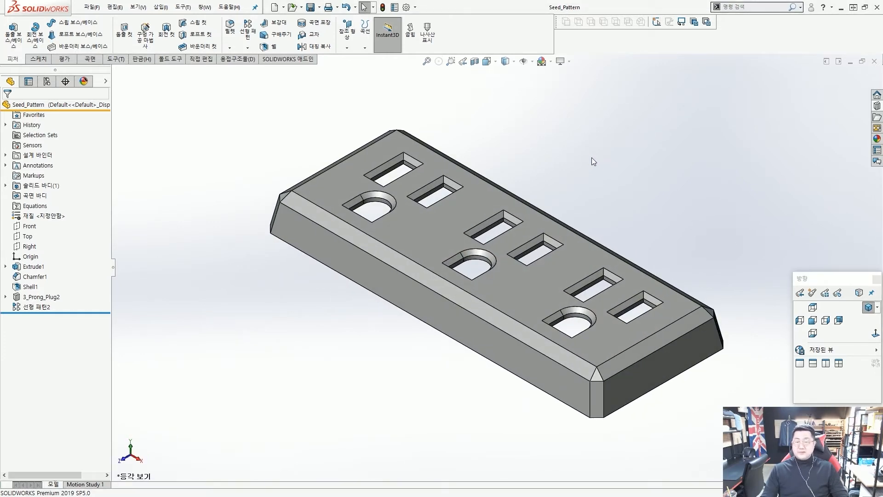
key(ctrl+w)
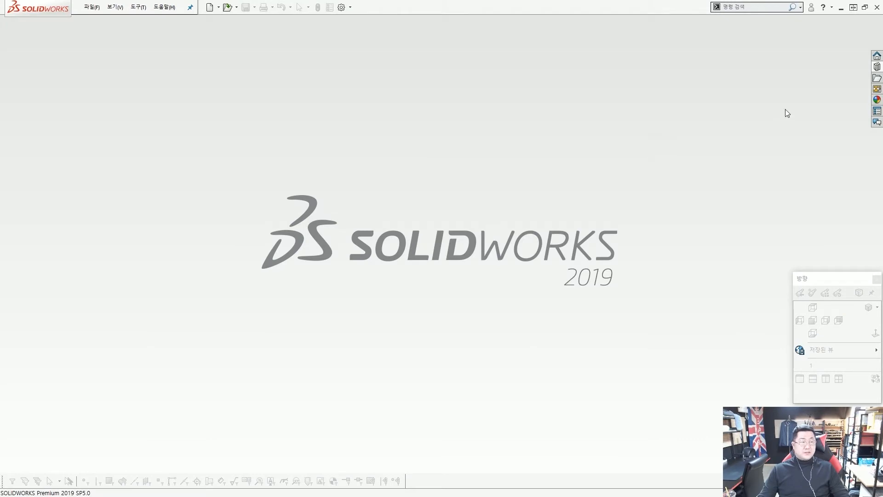
Open the Up To Reference part from the Lesson05 Case Study folder and show it in isometric view.
click(875, 67)
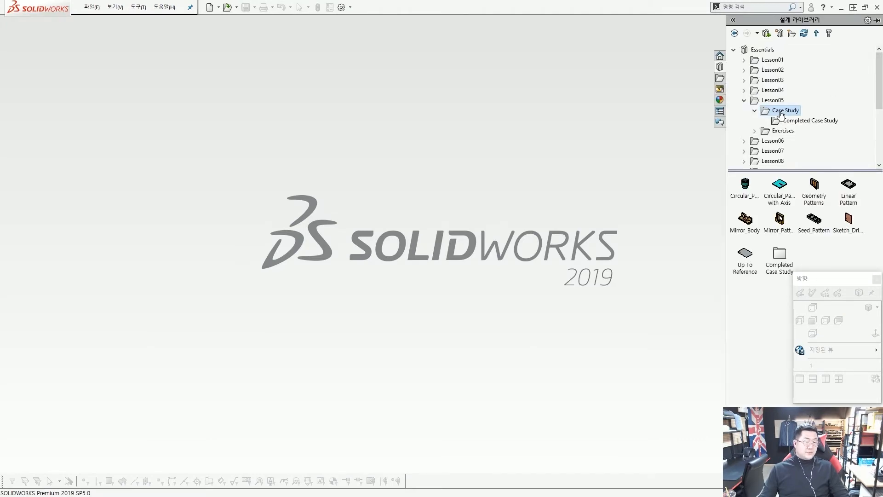
click(745, 264)
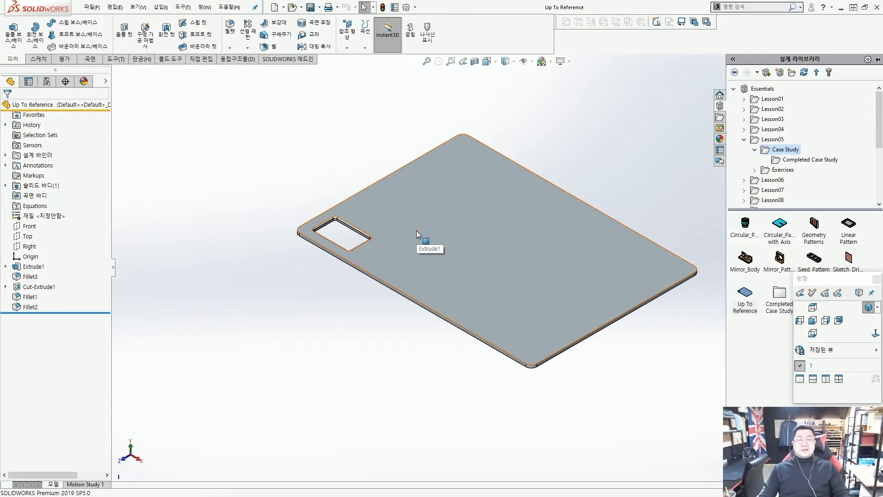
click(362, 148)
key(ctrl+7)
scroll(492, 222, down, 2)
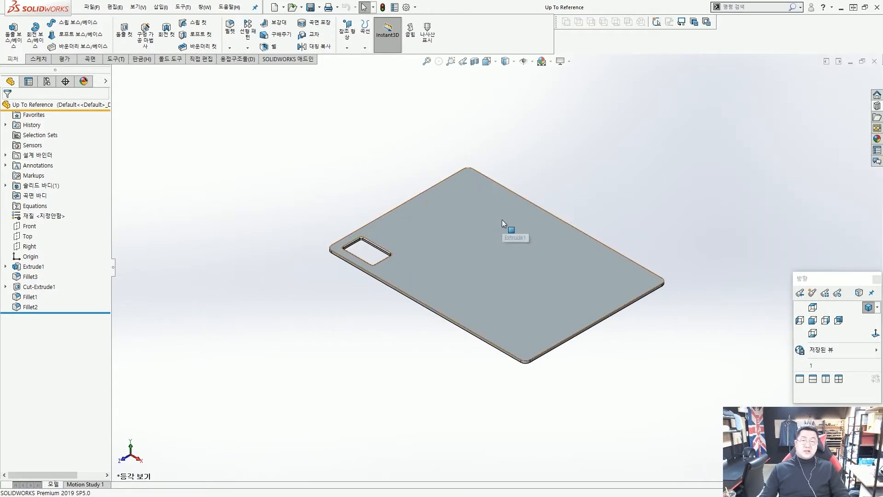
Start a linear pattern on the plate and activate the selection of features to pattern.
scroll(544, 264, up, 1)
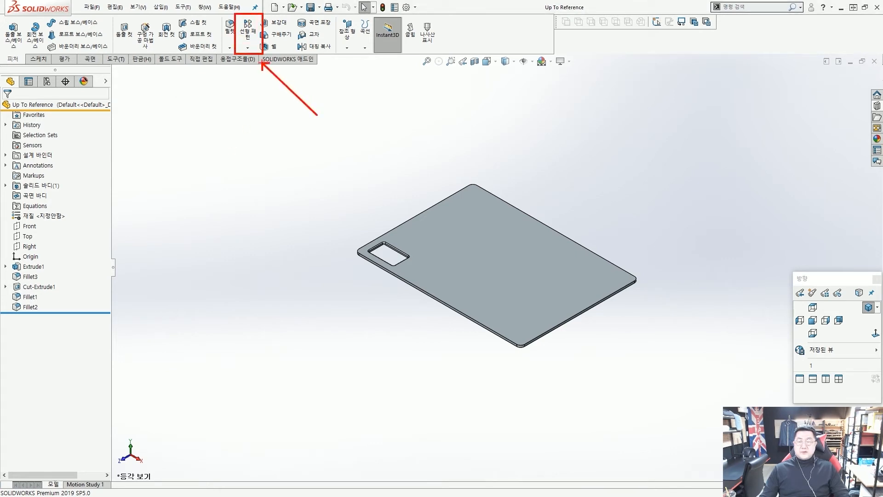
click(247, 30)
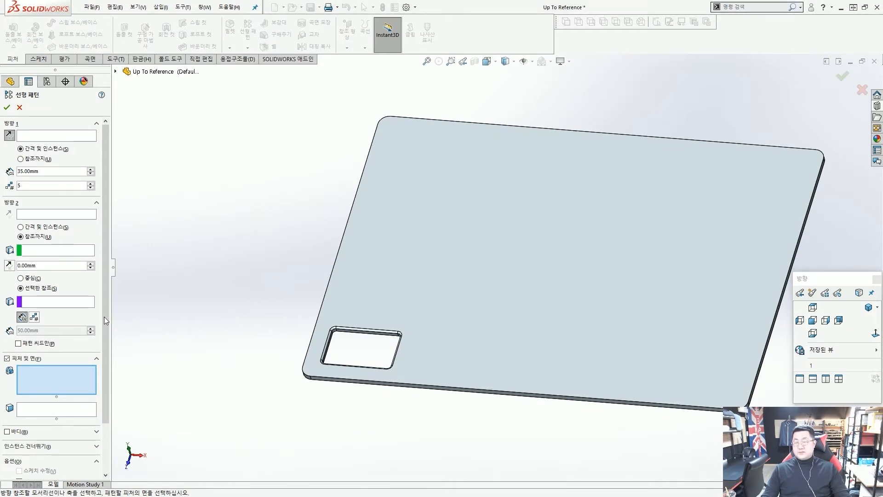
click(78, 137)
key(ctrl+2)
mouse_move(74, 152)
mouse_down()
mouse_move(98, 126)
mouse_move(76, 140)
mouse_up()
key(Escape)
click(57, 378)
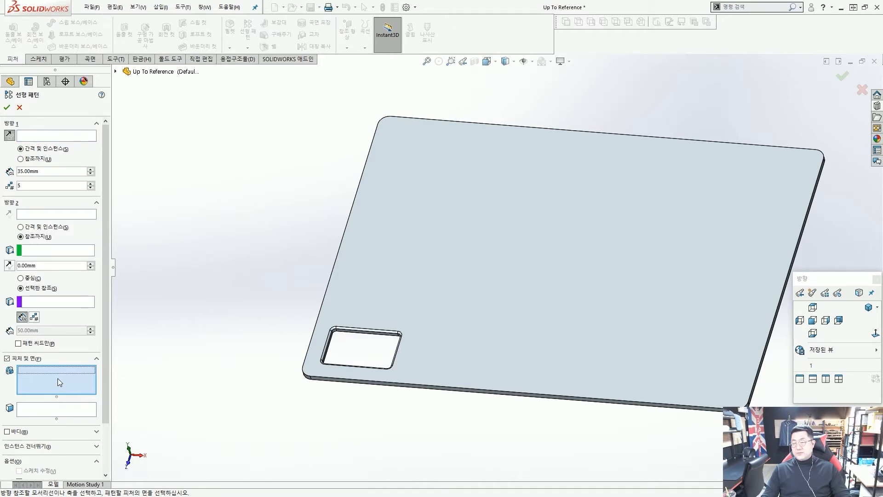
mouse_move(5, 347)
mouse_down()
mouse_move(40, 375)
mouse_move(129, 408)
mouse_up()
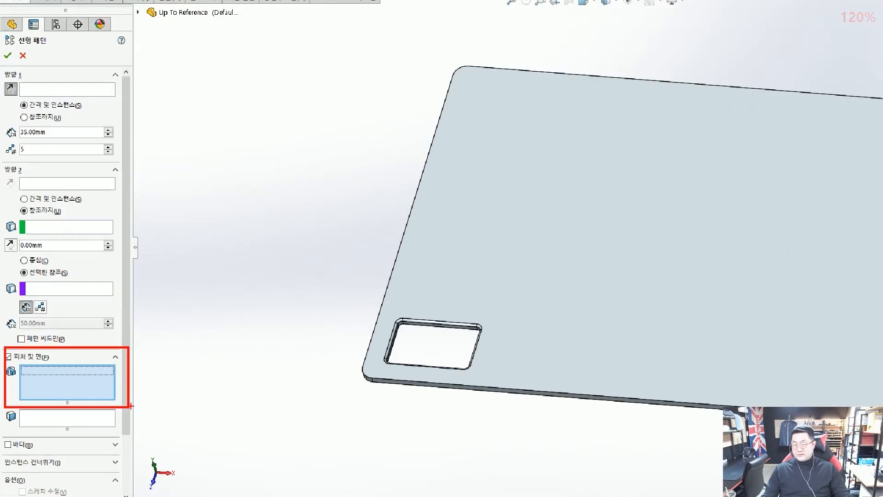
drag(221, 388, 136, 374)
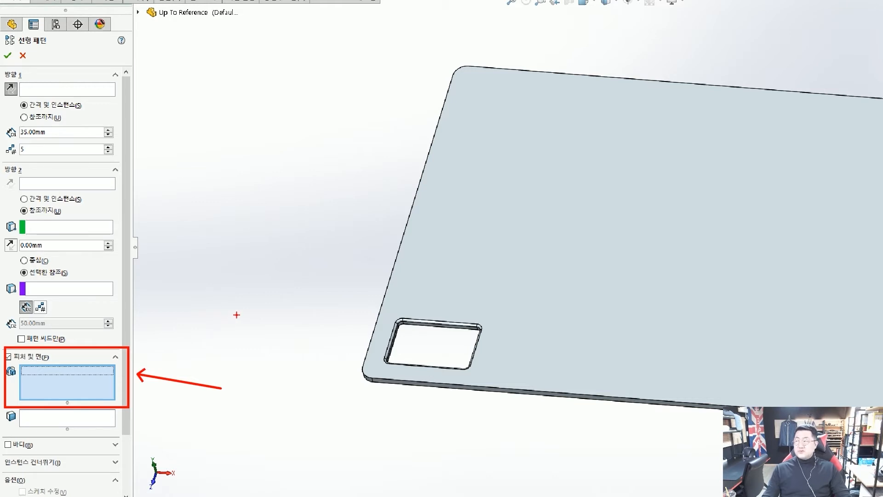
key(Escape)
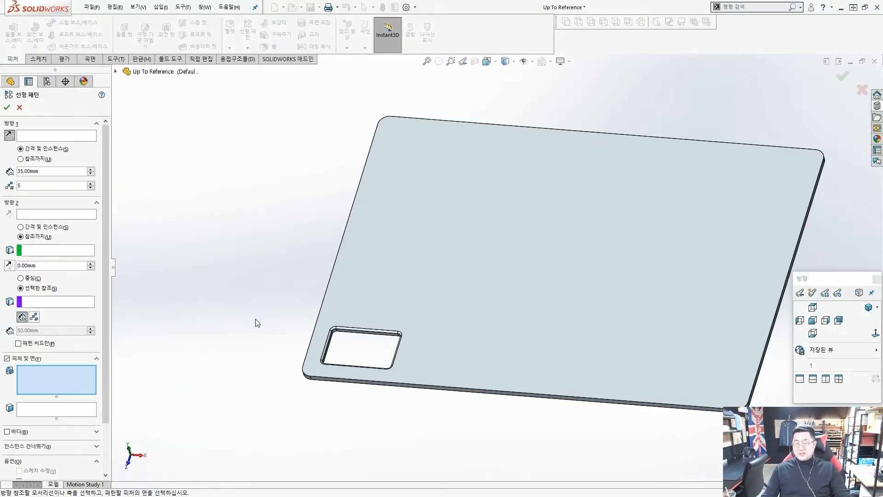
Choose the rectangular cutout Cut-Extrude1 and its fillets Fillet1 and Fillet2 as the features to pattern.
scroll(350, 350, down, 3)
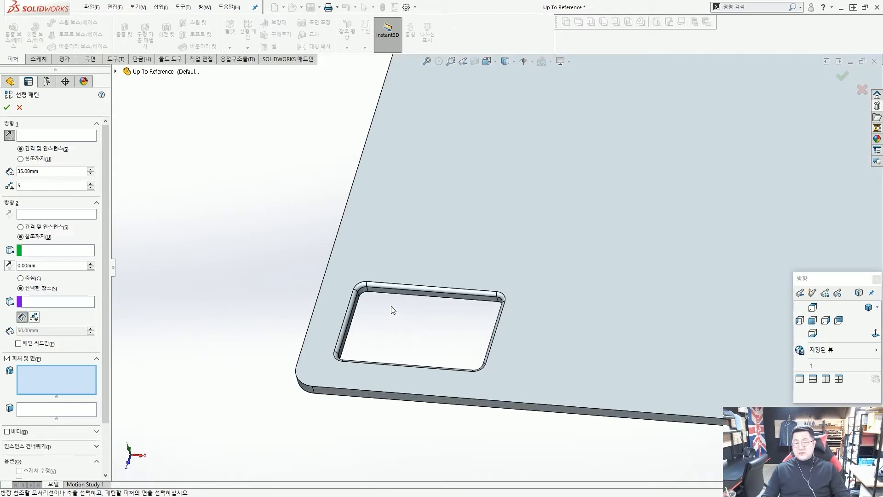
scroll(388, 302, down, 3)
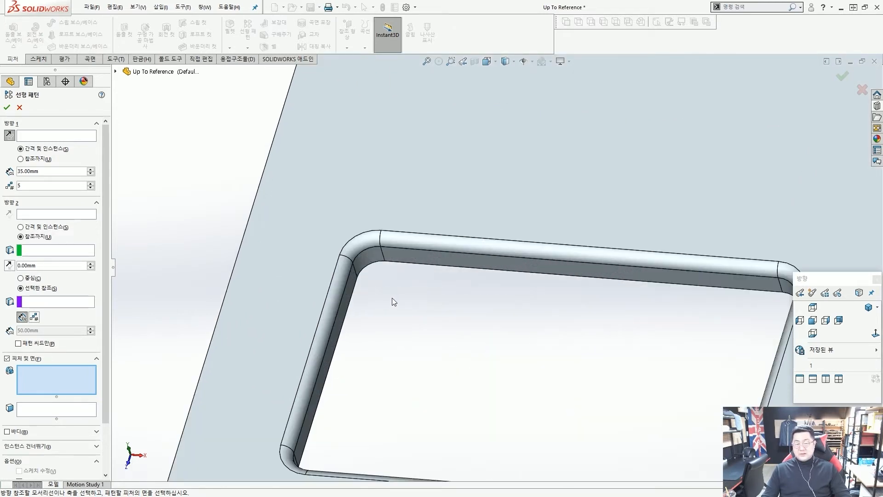
click(452, 259)
click(374, 258)
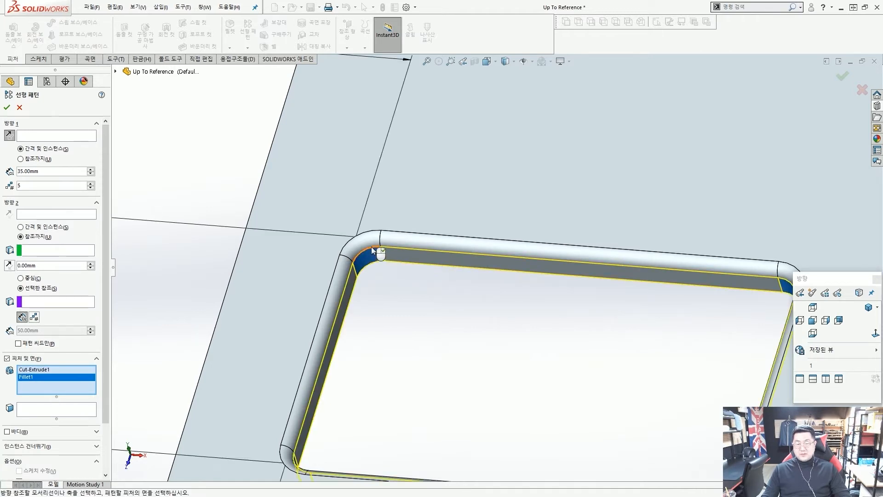
click(370, 241)
scroll(391, 248, up, 5)
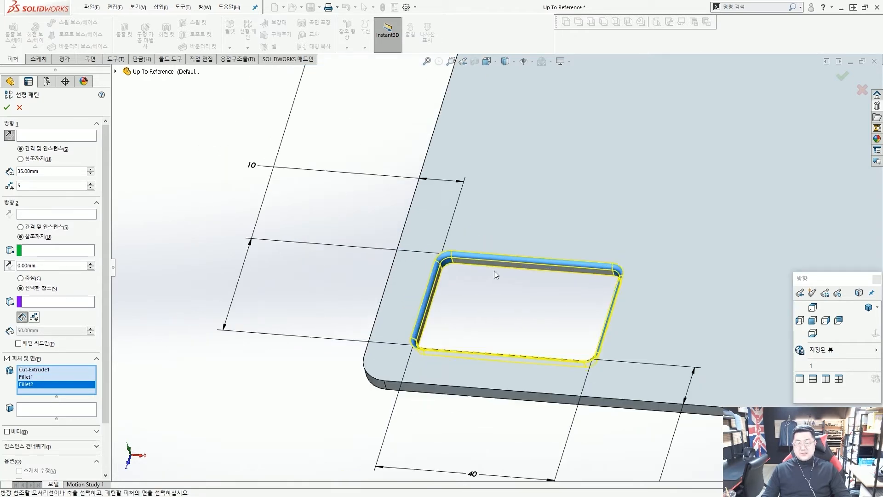
scroll(567, 286, up, 3)
scroll(537, 283, down, 1)
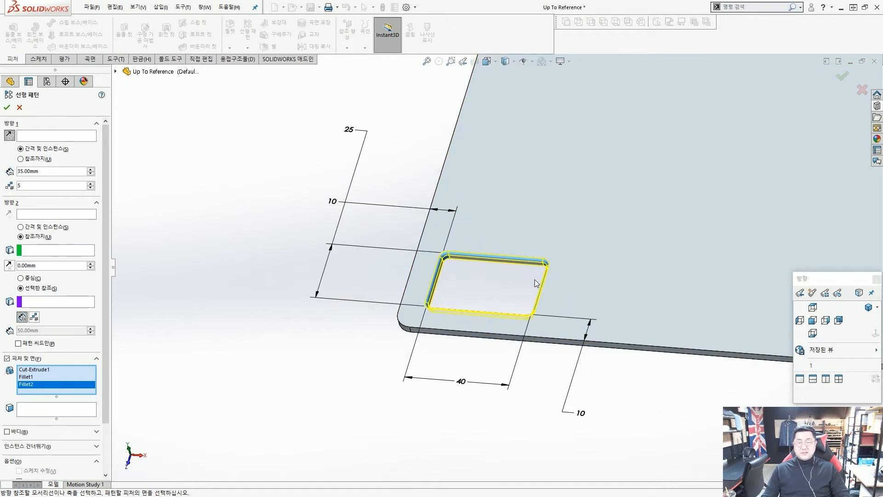
Use the plate's short straight edge beside the cutout as the Direction 1 reference.
click(50, 134)
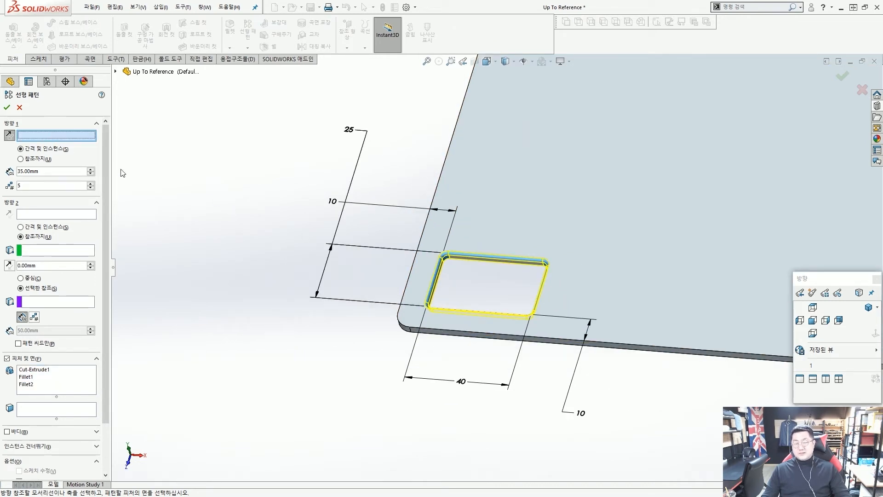
scroll(405, 301, down, 3)
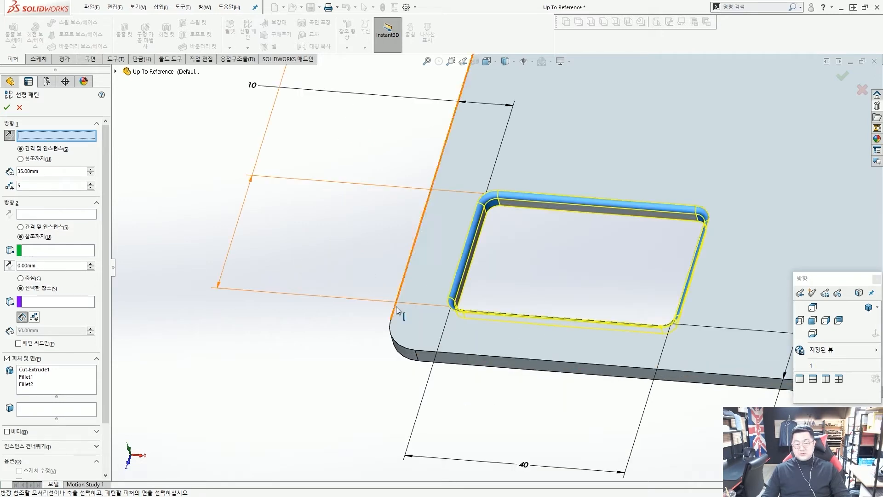
click(396, 308)
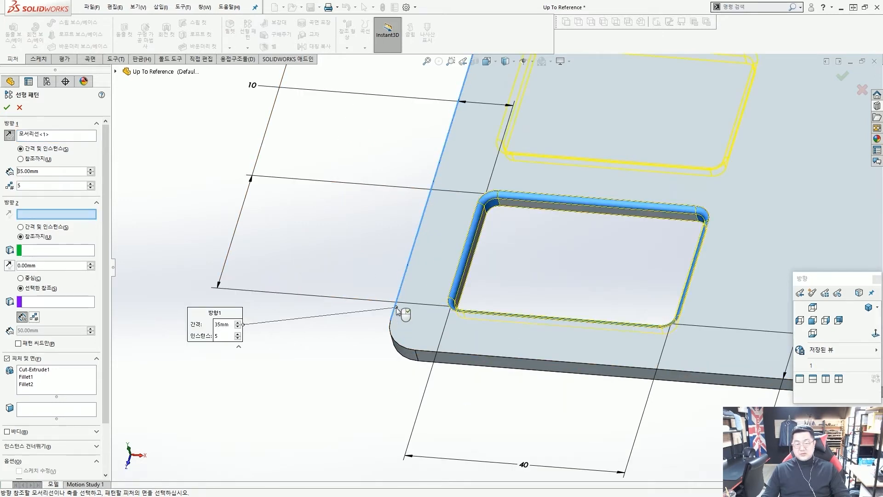
scroll(496, 265, up, 3)
Examine the Direction 1 preview along the plate's short edge together with its spacing and instance count.
drag(412, 217, 382, 329)
mouse_move(381, 229)
mouse_down()
mouse_move(422, 206)
mouse_move(443, 251)
mouse_up()
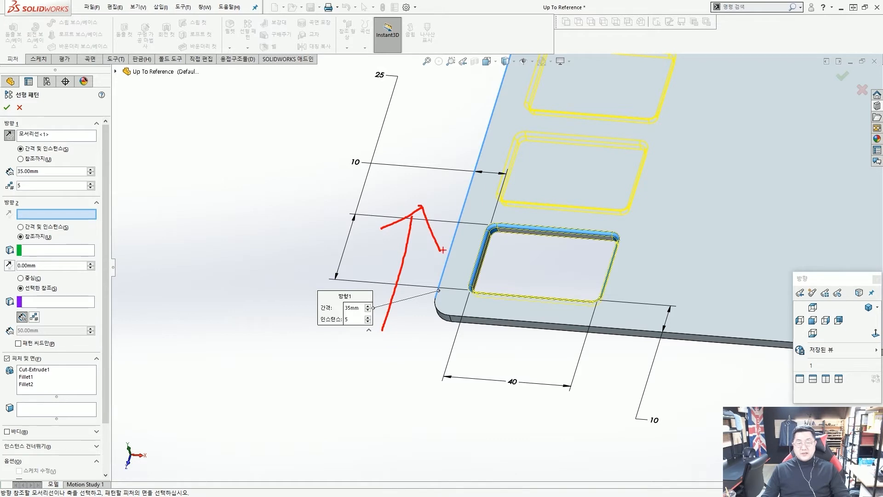
key(Escape)
scroll(501, 164, up, 8)
scroll(510, 264, down, 4)
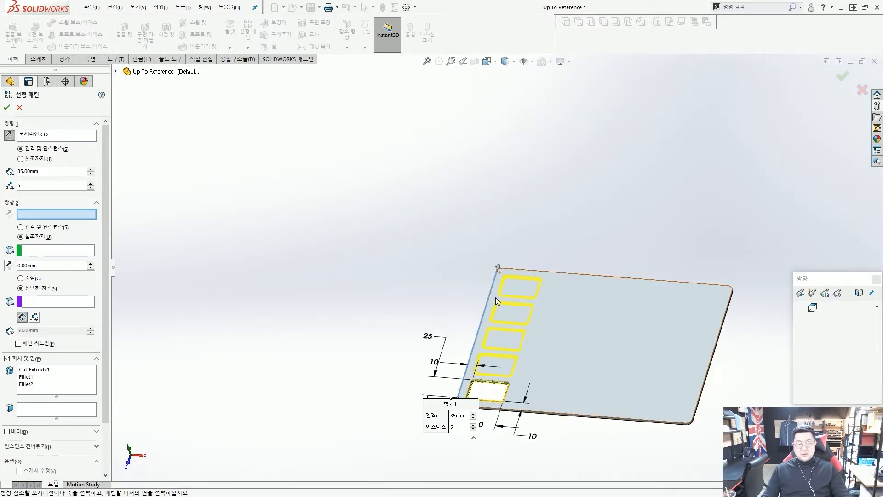
drag(514, 274, 513, 290)
key(Escape)
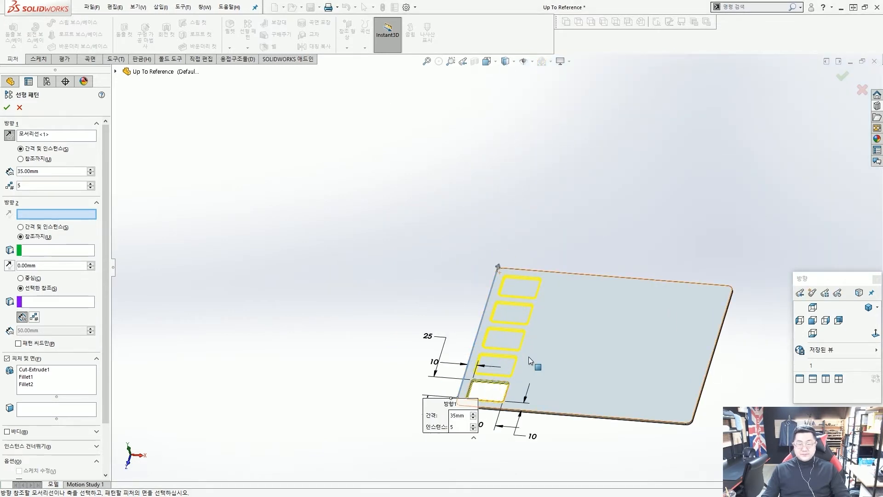
scroll(529, 357, down, 3)
double_click(67, 172)
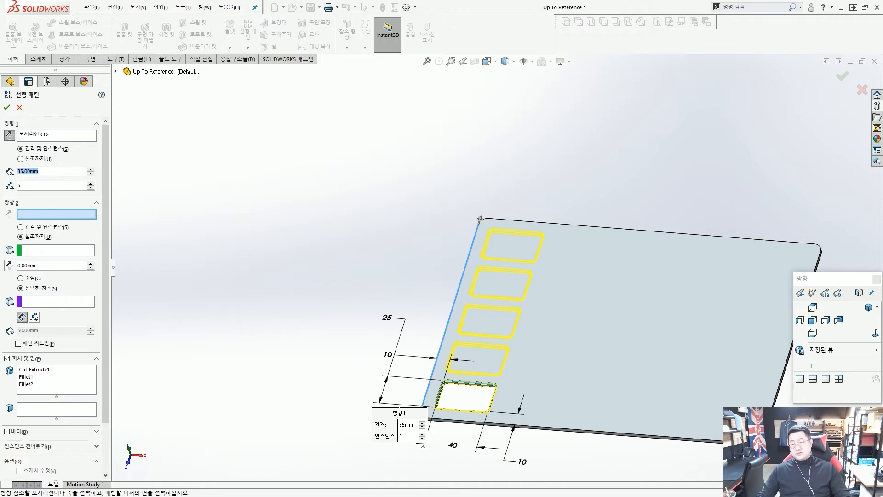
click(21, 184)
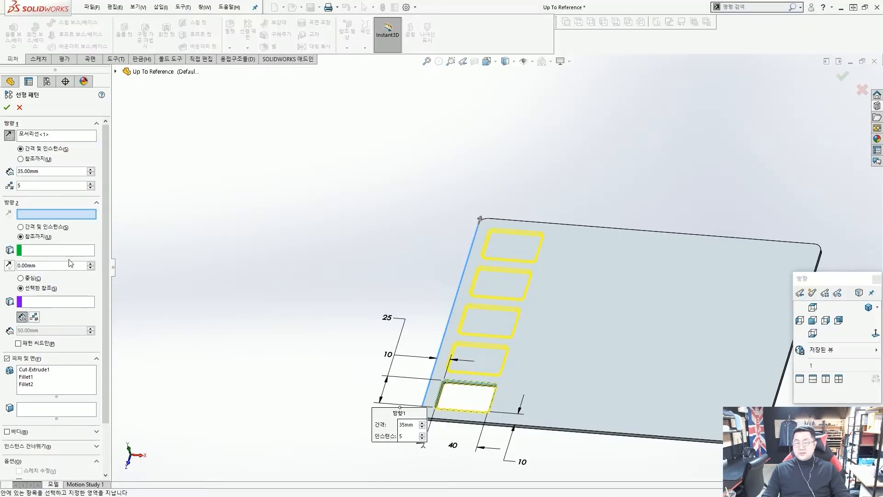
Keep Direction 2 on the Up to reference option and use the plate's long edge nearest the cutout as its direction.
click(38, 227)
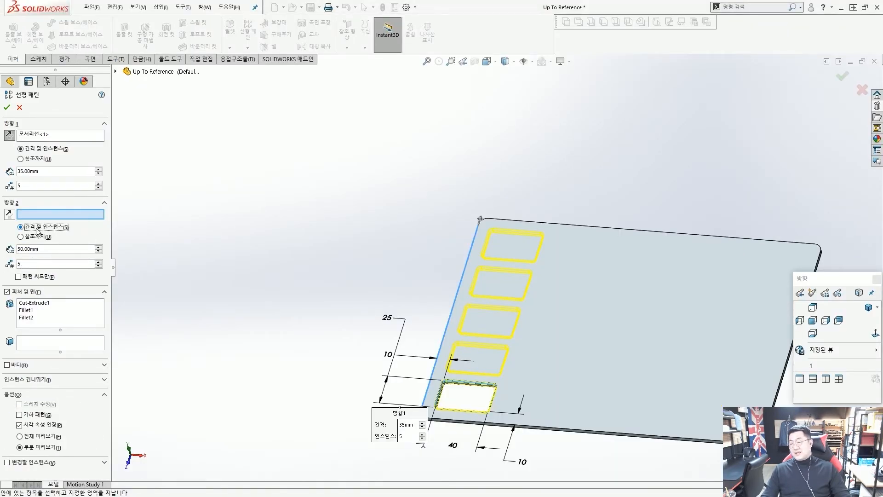
click(33, 237)
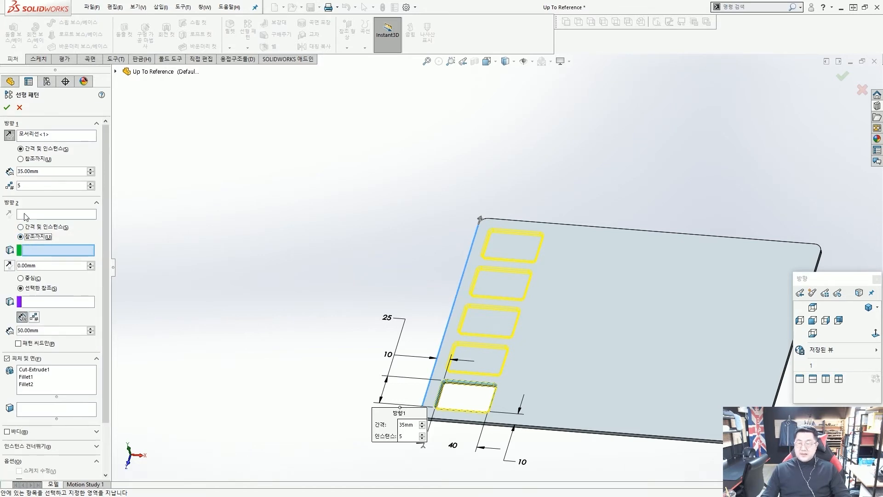
click(26, 217)
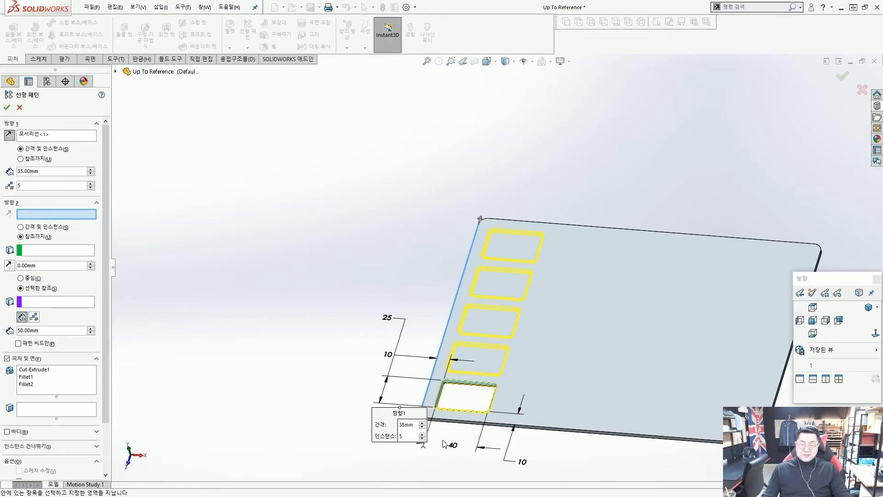
scroll(434, 368, down, 5)
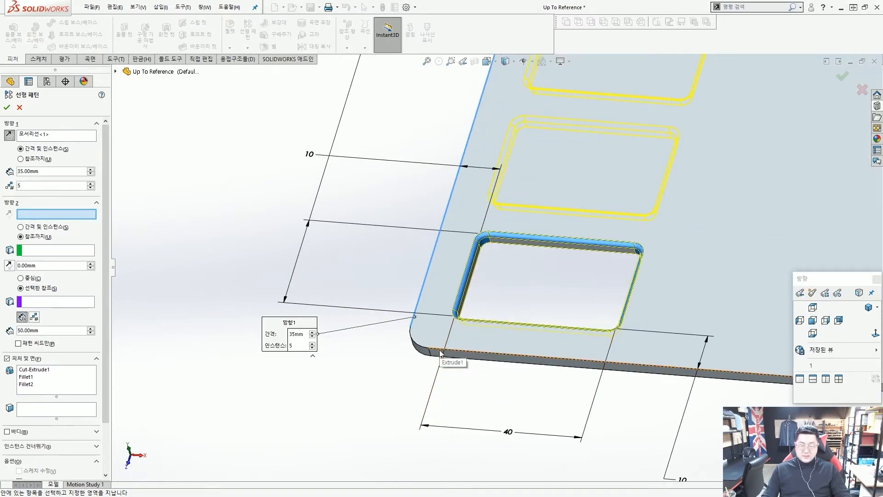
click(439, 360)
scroll(439, 354, up, 3)
mouse_move(420, 327)
mouse_down()
mouse_move(564, 346)
mouse_move(544, 364)
mouse_up()
key(Escape)
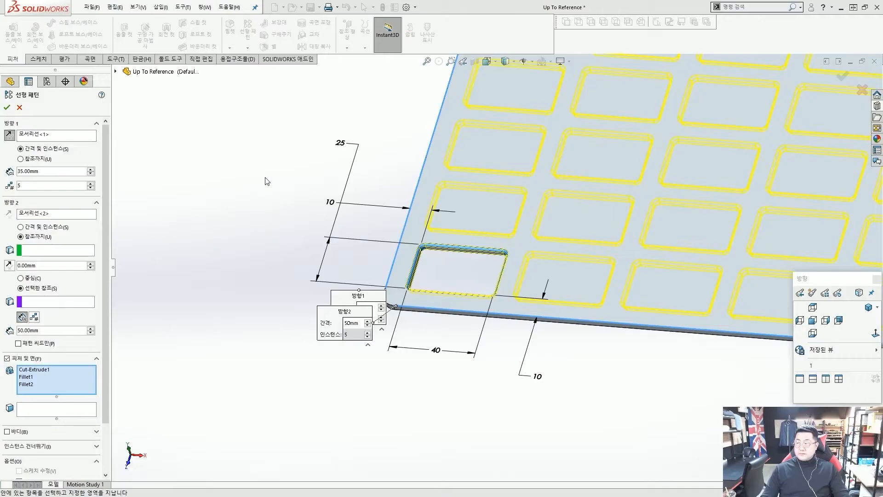
scroll(435, 192, up, 3)
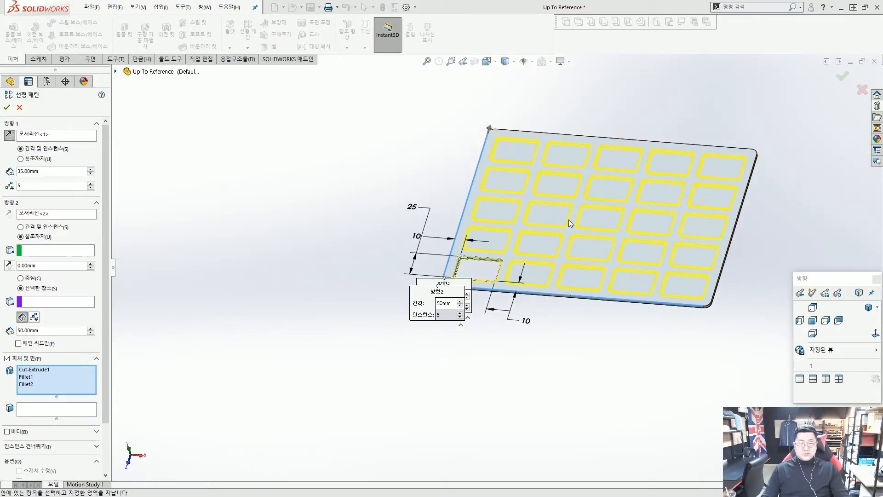
scroll(579, 210, down, 2)
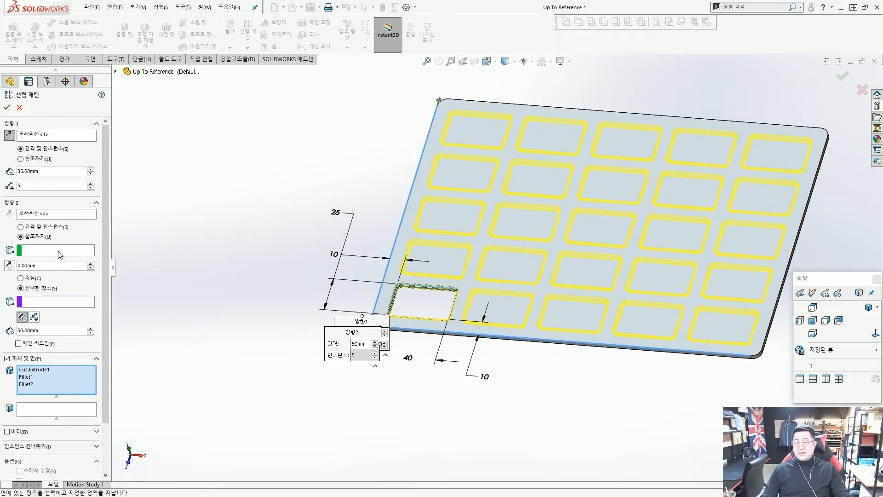
drag(46, 247, 34, 238)
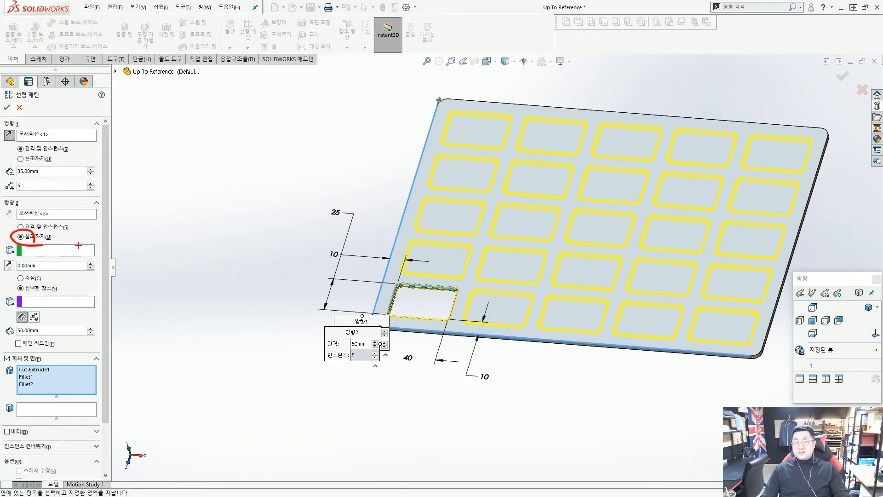
drag(187, 234, 100, 248)
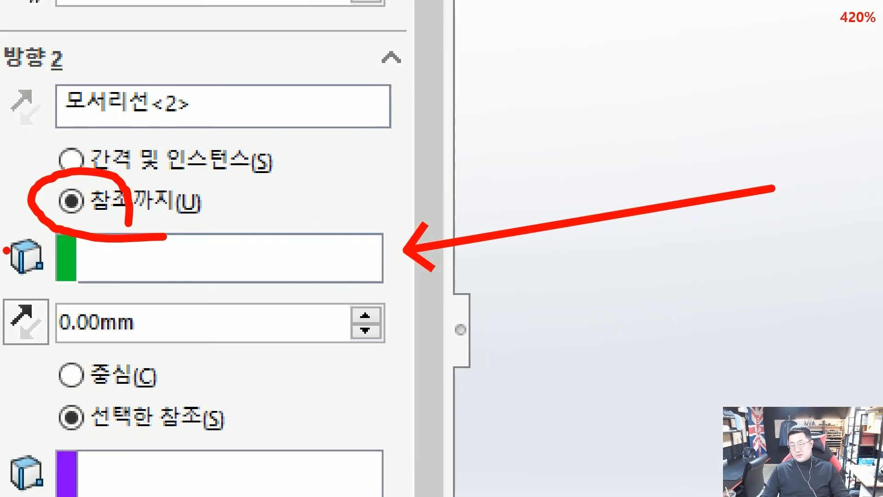
drag(4, 243, 45, 284)
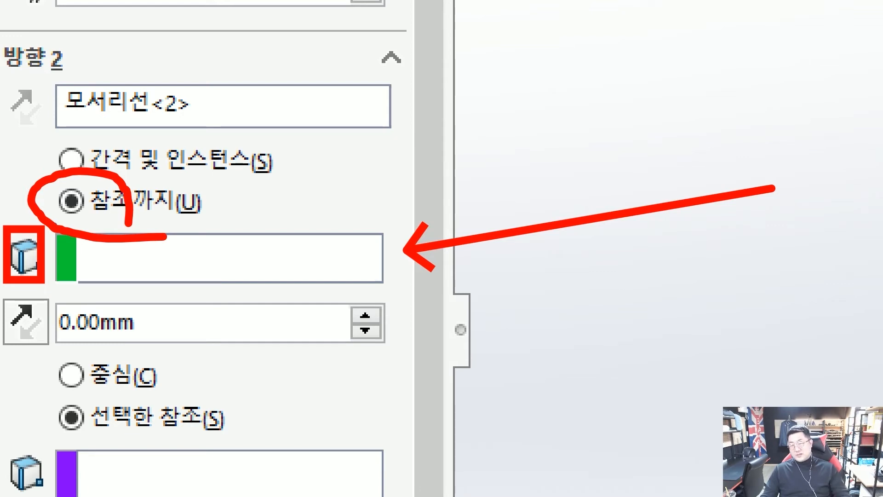
drag(67, 212, 38, 230)
mouse_move(54, 296)
mouse_down()
mouse_move(42, 271)
mouse_move(27, 272)
mouse_up()
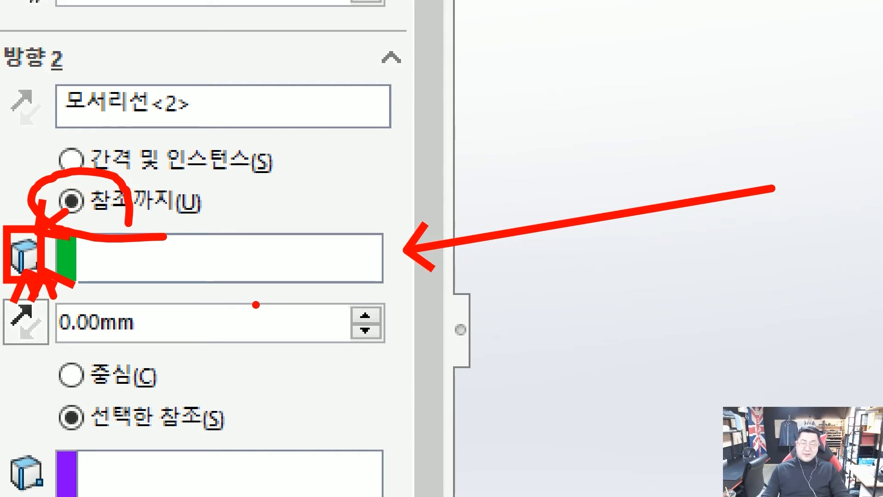
key(Escape)
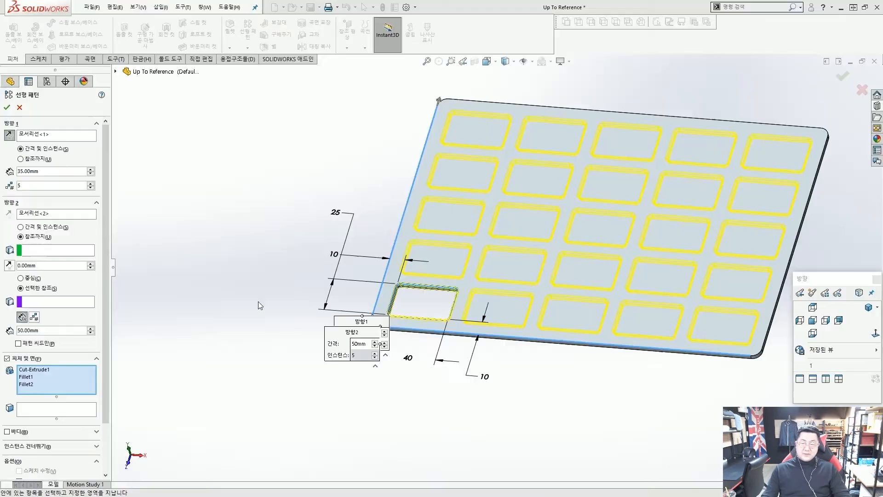
Set the plate's short side face opposite the cutout as the Direction 2 limiting reference.
click(59, 251)
scroll(719, 337, down, 6)
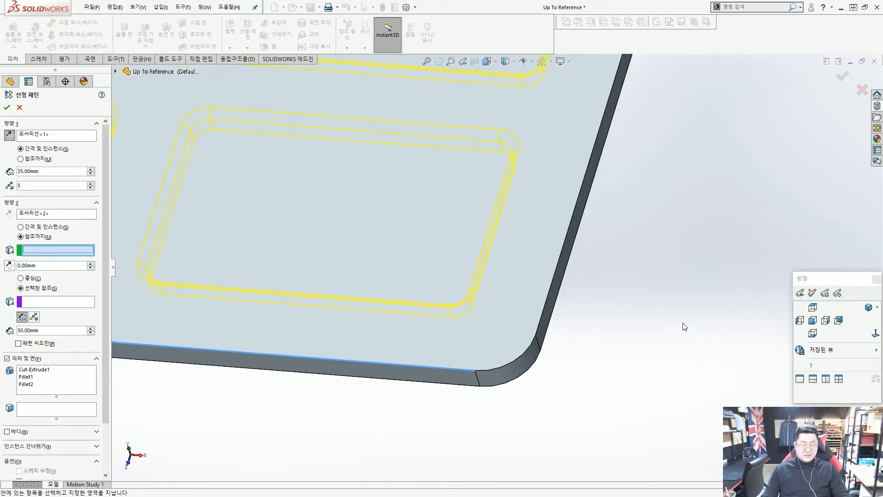
click(551, 300)
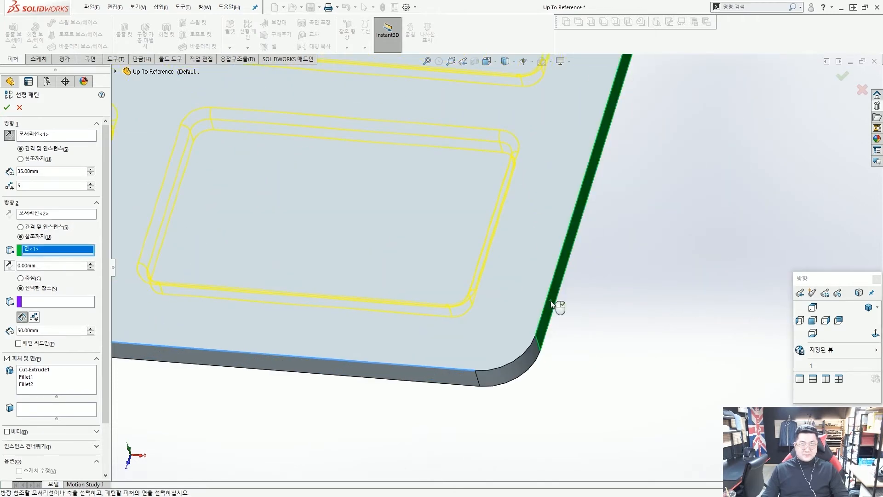
scroll(517, 289, up, 5)
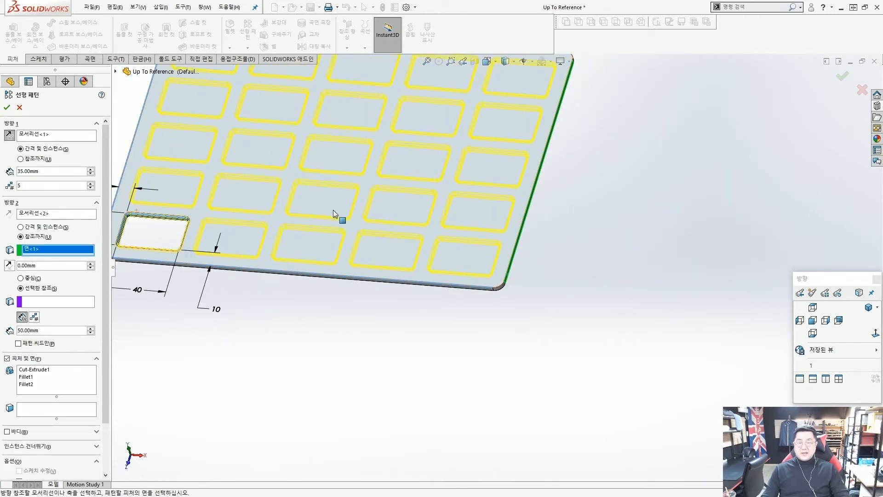
scroll(421, 249, up, 4)
scroll(364, 260, down, 1)
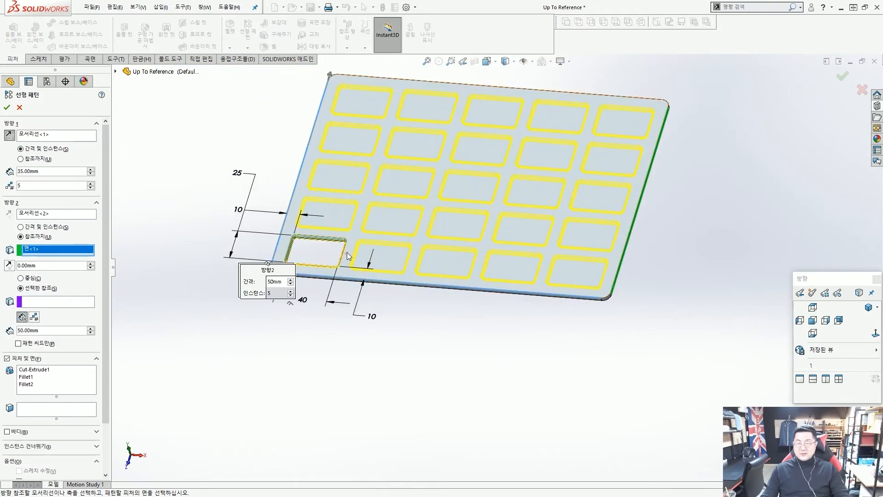
Set the seed cutout's inner short wall nearest the limiting face as the Selected reference for Direction 2.
scroll(359, 262, down, 1)
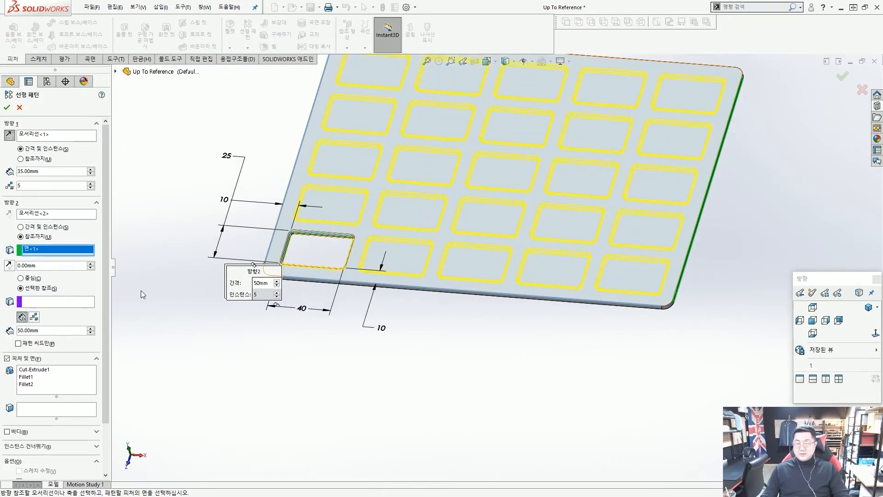
click(72, 302)
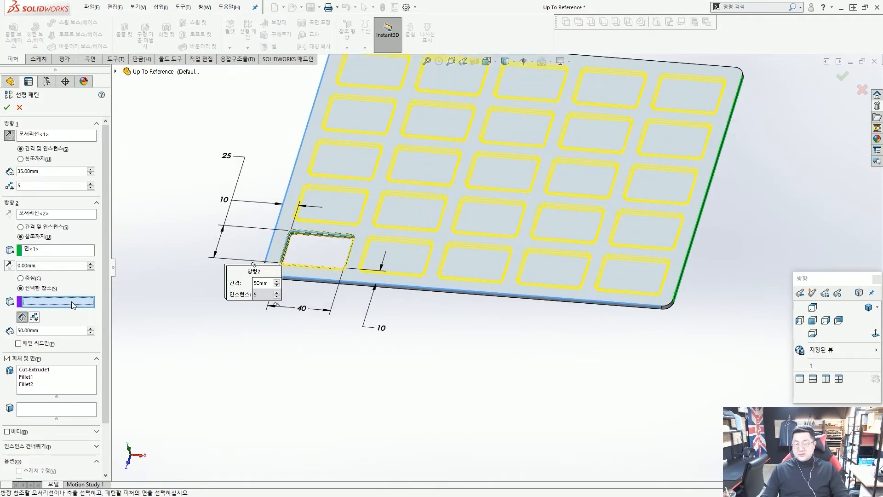
scroll(396, 265, down, 10)
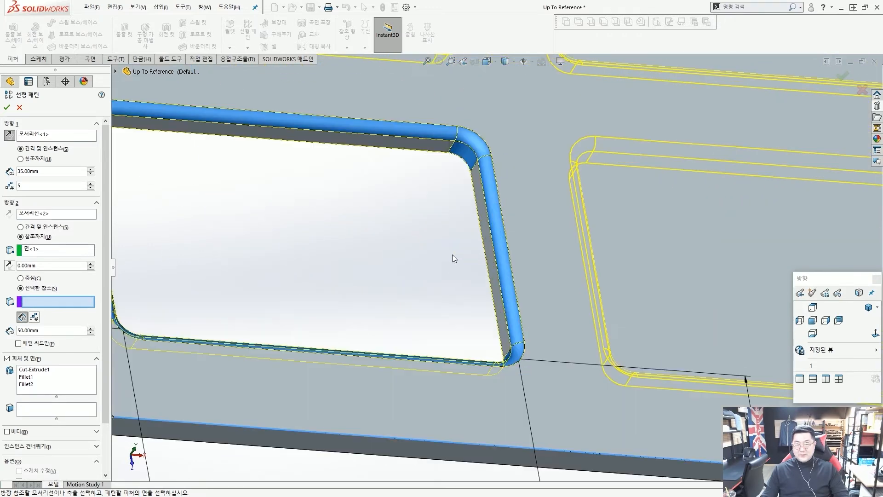
click(484, 231)
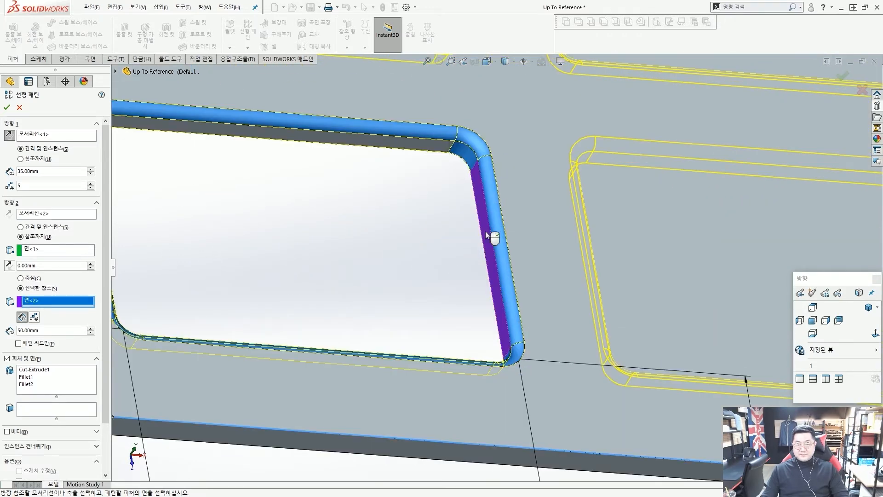
scroll(485, 237, up, 5)
scroll(486, 239, up, 6)
Examine the Direction 2 preview between the seed cutout's reference face and the limiting face, together with the spacing and instance options.
key(ctrl+1)
scroll(508, 270, up, 4)
drag(483, 236, 496, 291)
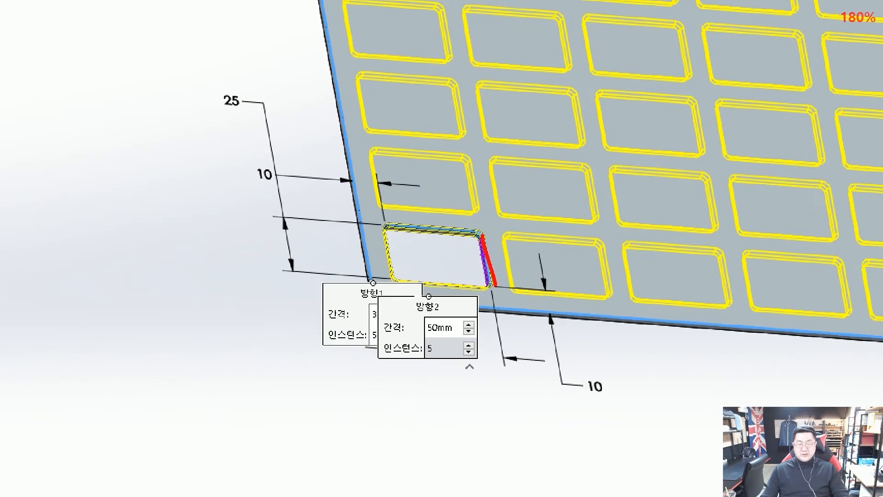
mouse_move(424, 272)
mouse_down()
mouse_move(534, 216)
mouse_move(588, 209)
mouse_move(683, 224)
mouse_move(768, 261)
mouse_up()
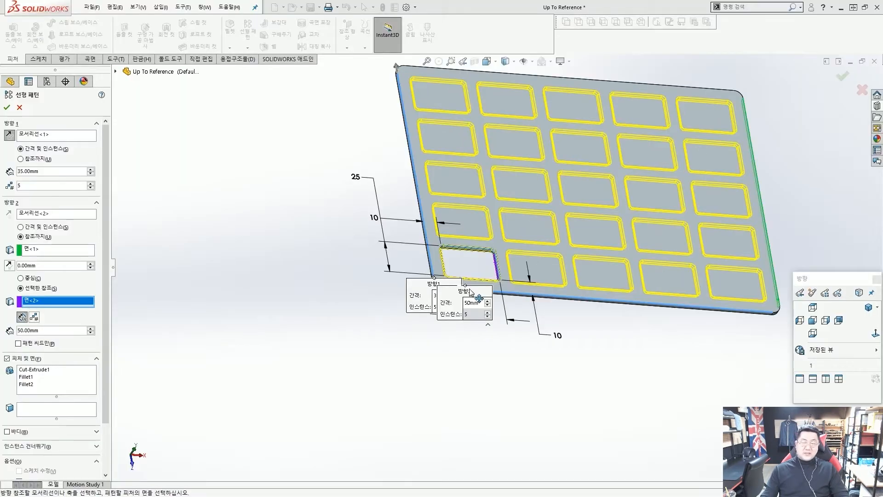
key(Escape)
middle_drag(449, 346, 396, 336)
key(ctrl+1)
scroll(13, 320, up, 3)
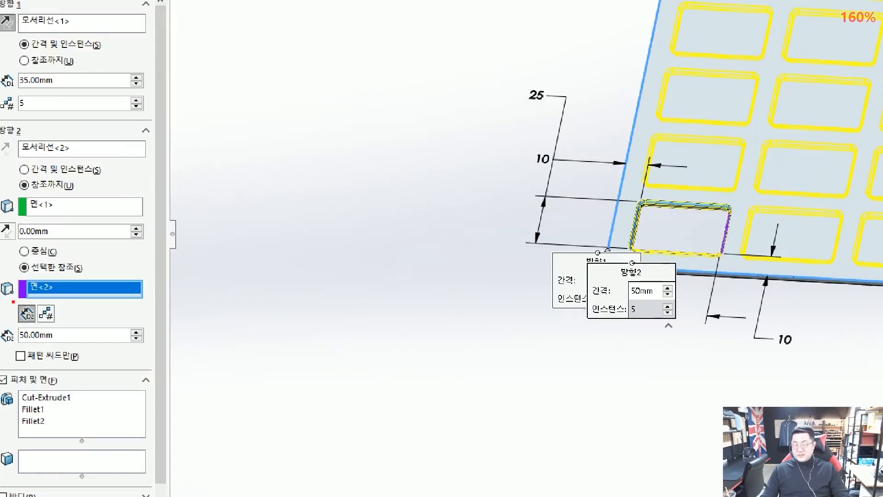
mouse_move(13, 301)
ctrl+mouse_down()
mouse_move(34, 326)
mouse_move(44, 312)
mouse_move(65, 328)
ctrl+mouse_up()
key(Escape)
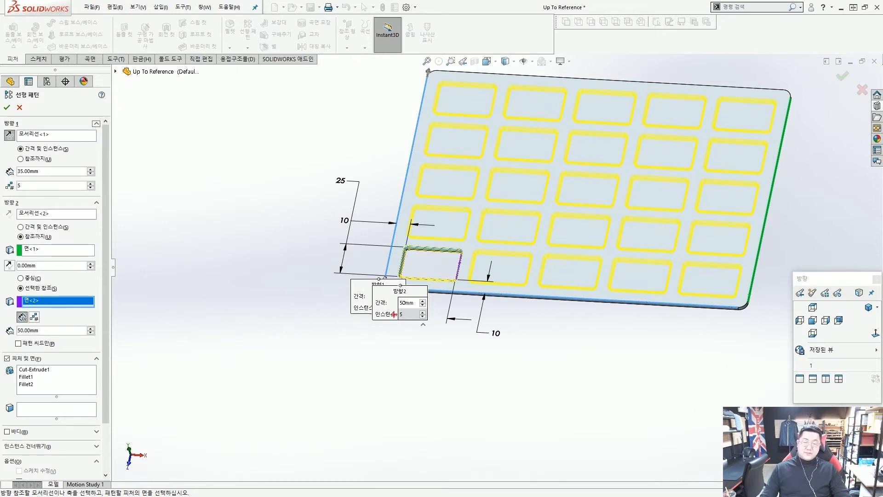
mouse_move(428, 272)
mouse_down()
mouse_move(486, 243)
mouse_move(576, 267)
mouse_move(648, 258)
mouse_move(713, 264)
mouse_move(771, 290)
mouse_move(854, 275)
mouse_up()
key(Escape)
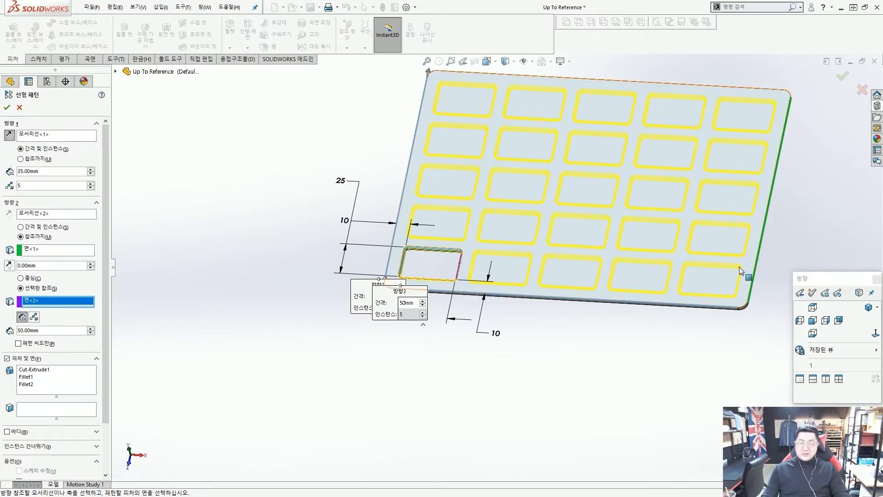
Accept the linear pattern and inspect the finished grid of filleted cutouts across the plate.
click(7, 108)
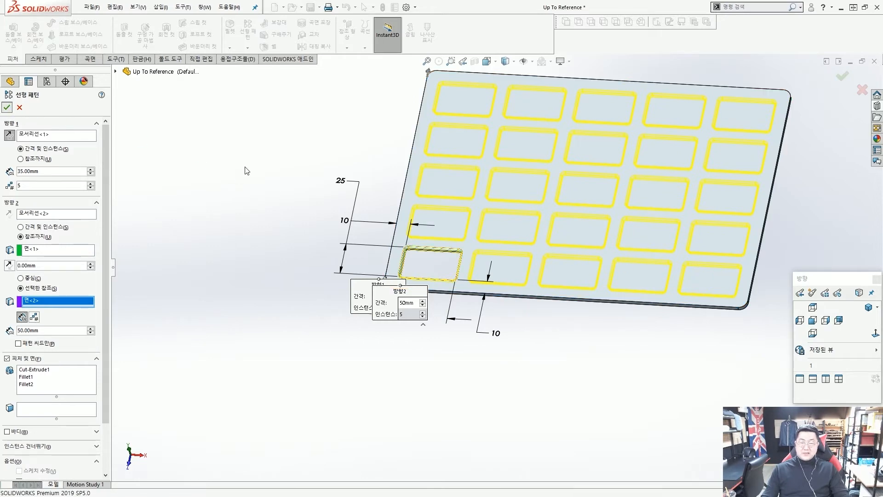
scroll(582, 244, down, 2)
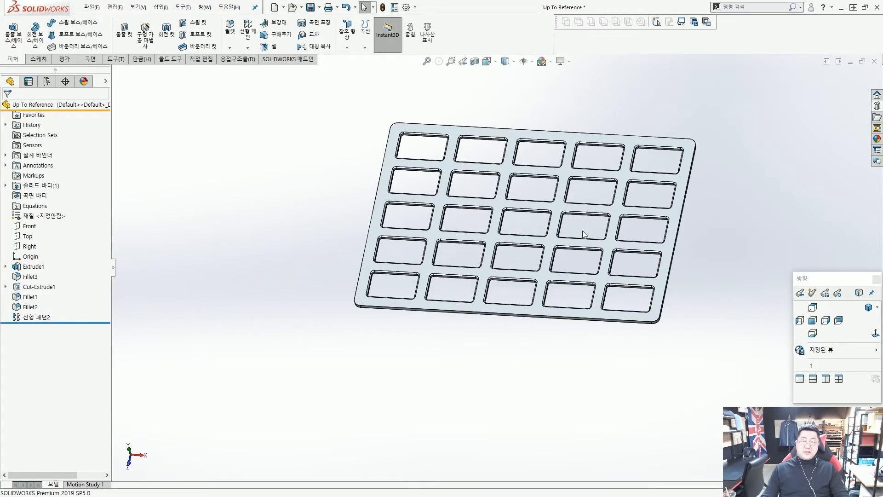
scroll(605, 237, up, 1)
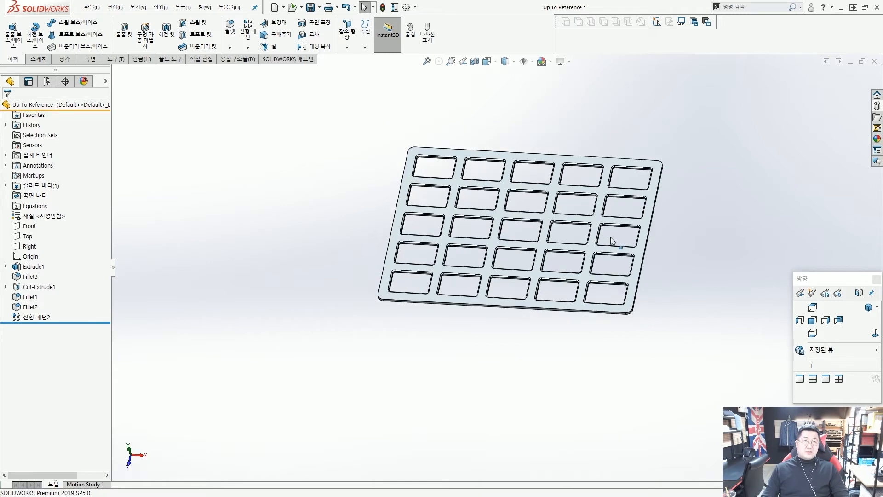
scroll(611, 237, down, 1)
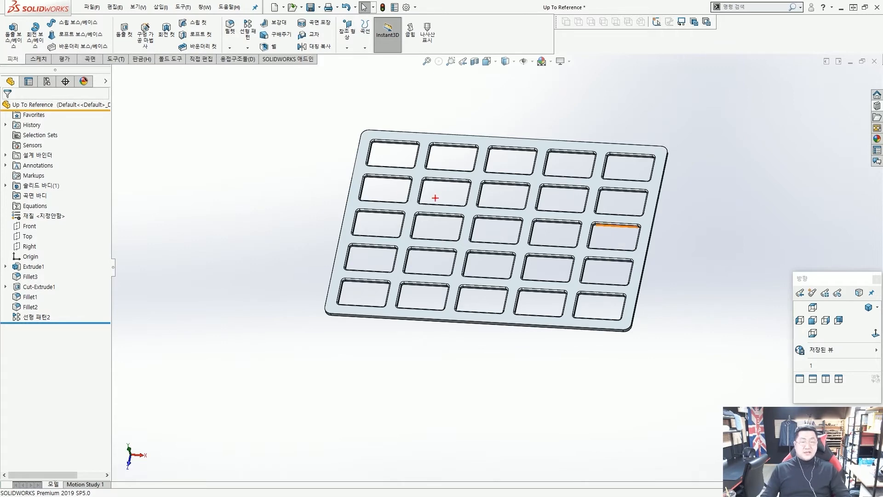
scroll(484, 319, down, 5)
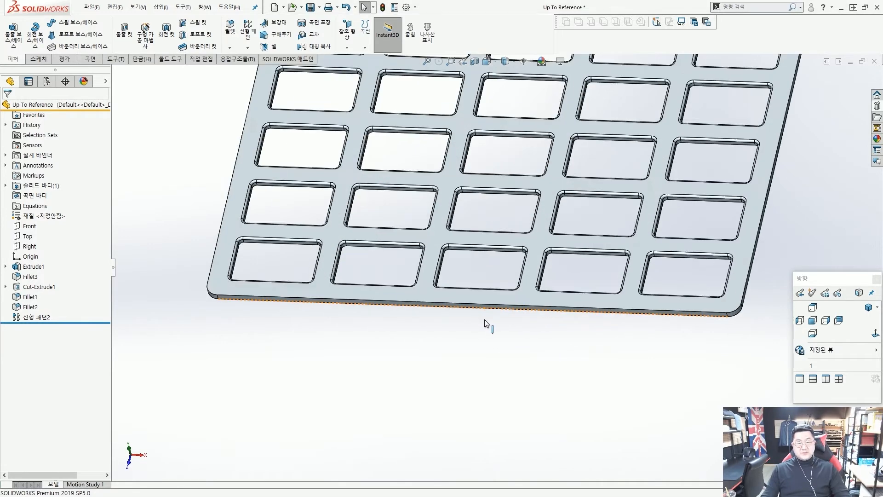
Select the plate's long side face to show its dimensions and stretch the plate's length to 410 mm.
click(497, 301)
scroll(503, 299, up, 5)
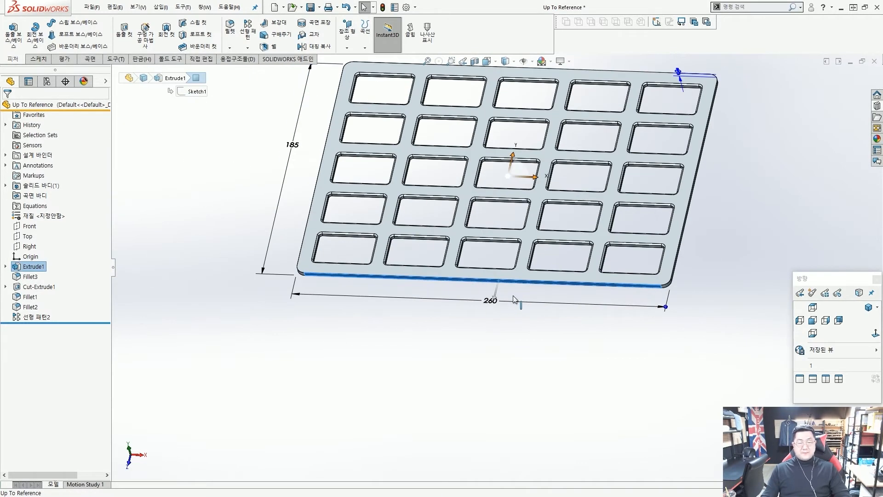
scroll(520, 294, up, 2)
scroll(568, 254, down, 1)
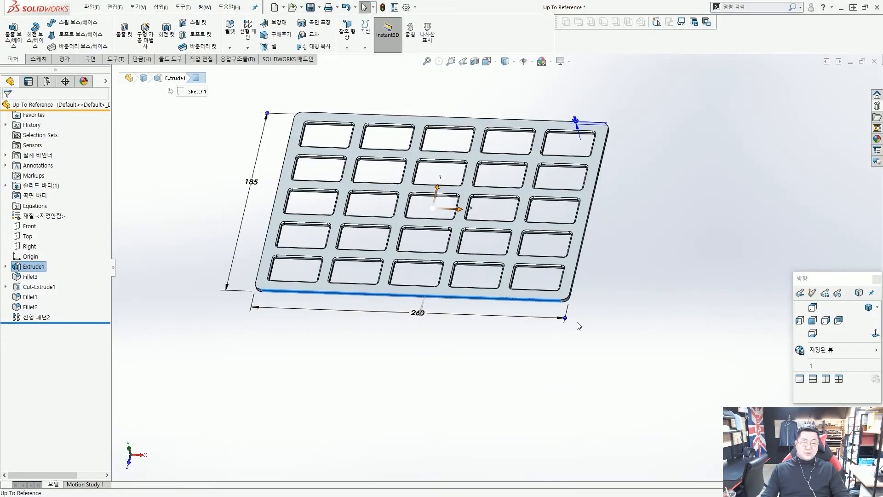
mouse_move(571, 320)
mouse_down()
mouse_move(758, 343)
mouse_move(739, 340)
mouse_up()
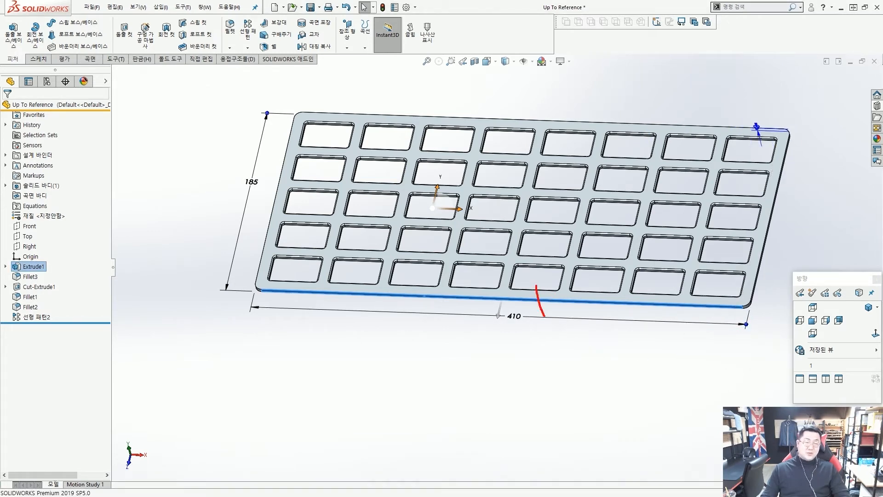
Examine the rows and columns of cutouts on the lengthened plate, including the columns added along its length.
mouse_move(543, 316)
mouse_down()
mouse_move(589, 291)
mouse_move(672, 317)
mouse_move(706, 293)
mouse_up()
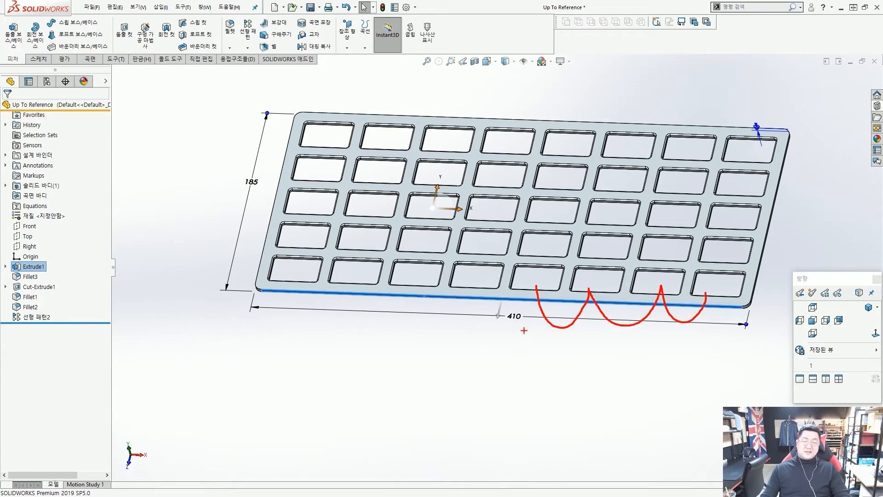
mouse_move(288, 272)
mouse_down()
mouse_move(301, 131)
mouse_move(309, 132)
mouse_up()
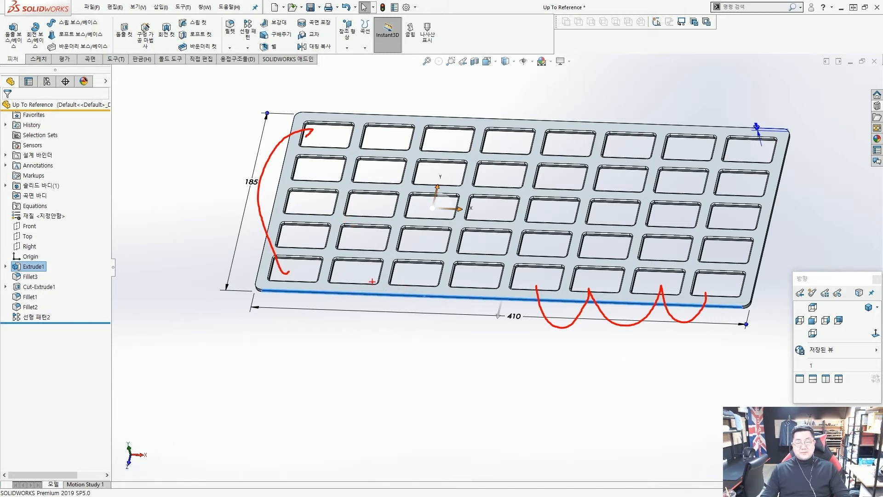
mouse_move(377, 298)
mouse_down()
mouse_move(308, 130)
mouse_move(410, 304)
mouse_move(403, 289)
mouse_up()
mouse_move(485, 116)
mouse_down()
mouse_move(464, 262)
mouse_move(235, 260)
mouse_move(495, 110)
mouse_up()
mouse_move(516, 148)
mouse_down()
mouse_move(379, 148)
mouse_move(432, 168)
mouse_up()
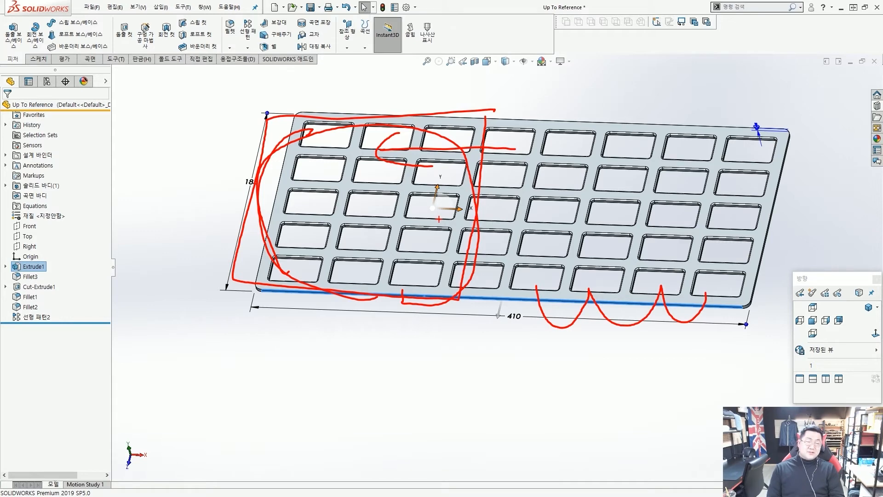
key(Escape)
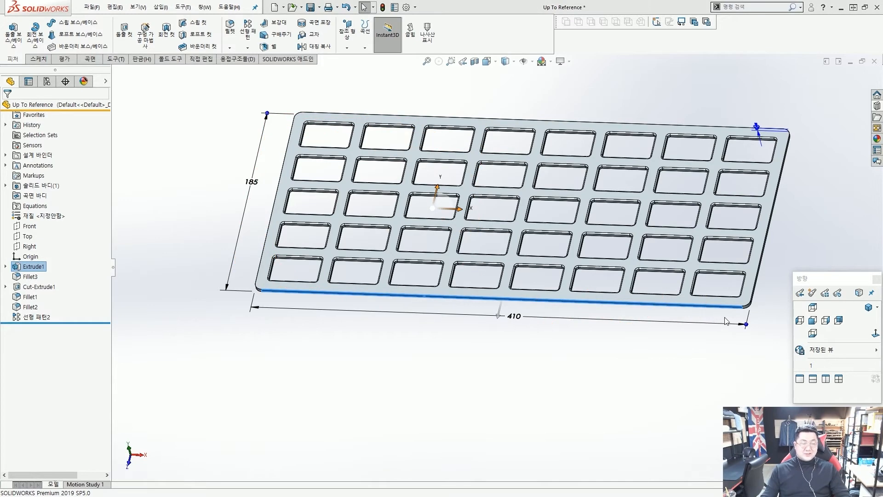
Shorten the plate's length to about 291 mm and clear the selection.
drag(748, 327, 604, 316)
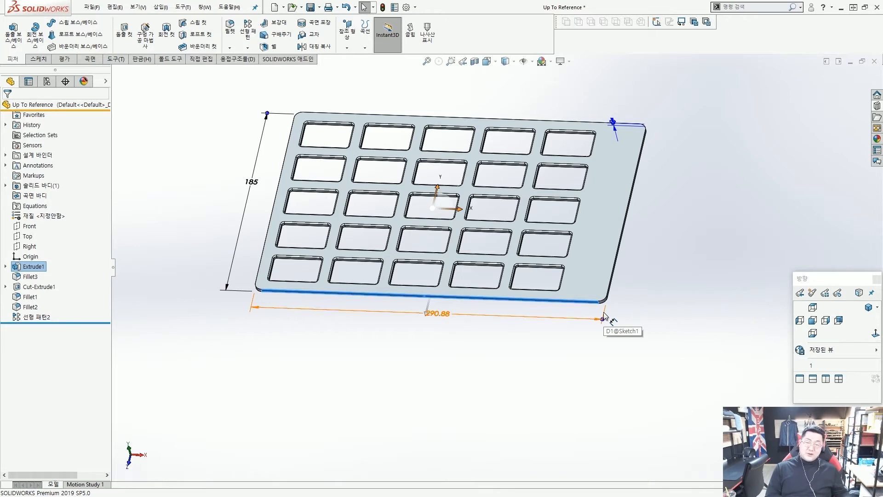
click(276, 373)
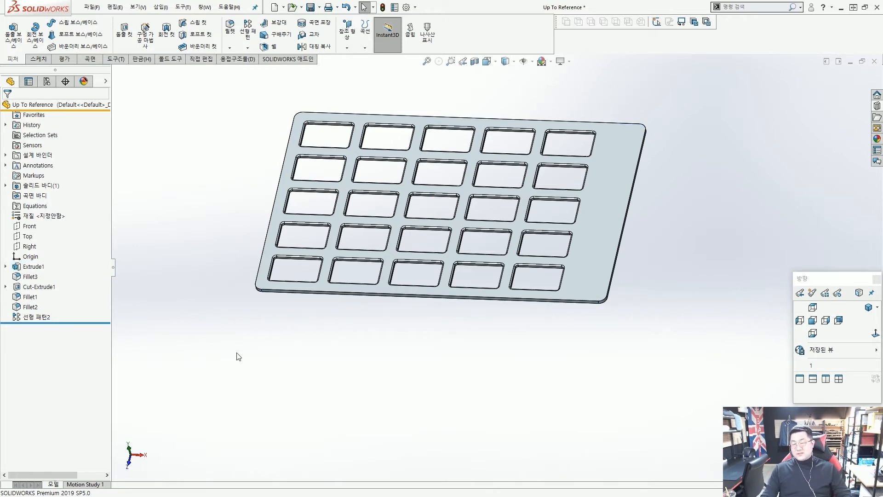
Edit the linear pattern to define Direction 2 by number of instances, using 4, and check the last column against the limiting face.
click(37, 317)
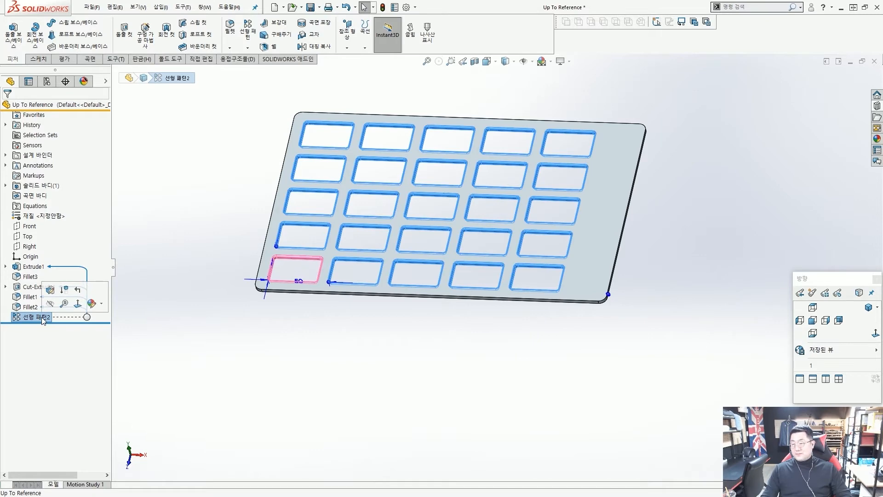
click(49, 291)
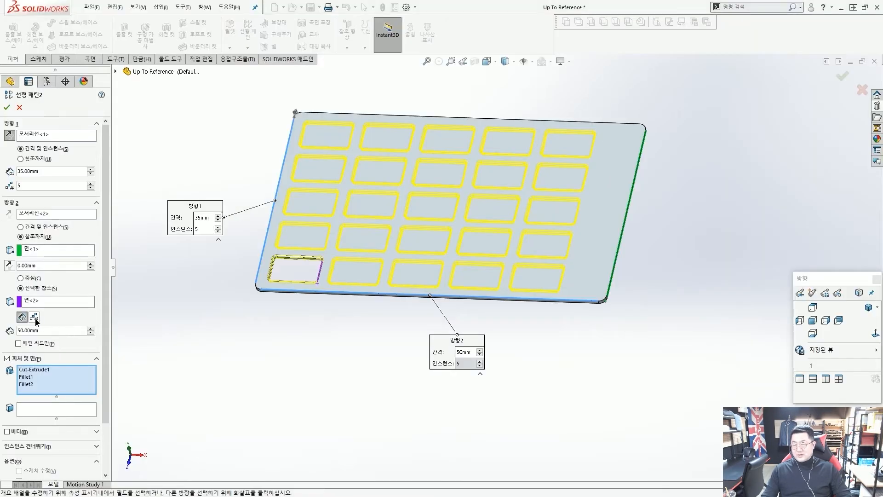
click(34, 317)
text(4)
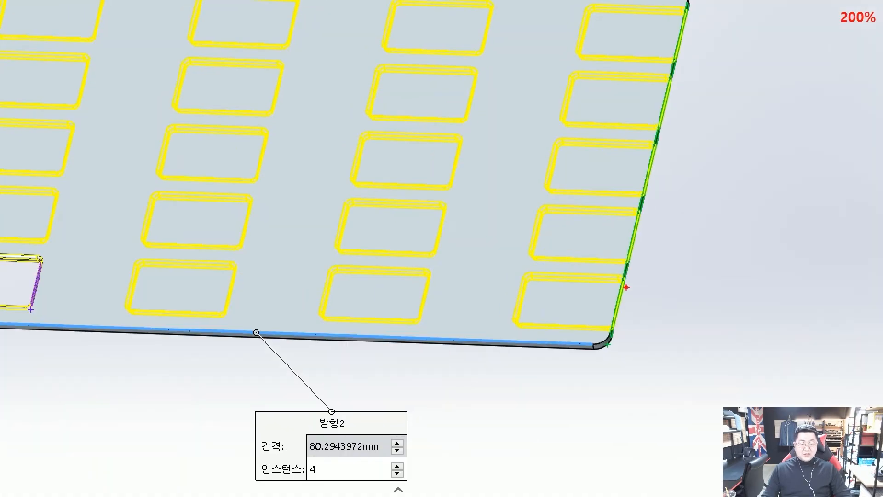
mouse_move(625, 287)
mouse_down()
mouse_move(603, 274)
mouse_move(624, 278)
mouse_move(576, 293)
mouse_up()
drag(588, 284, 587, 305)
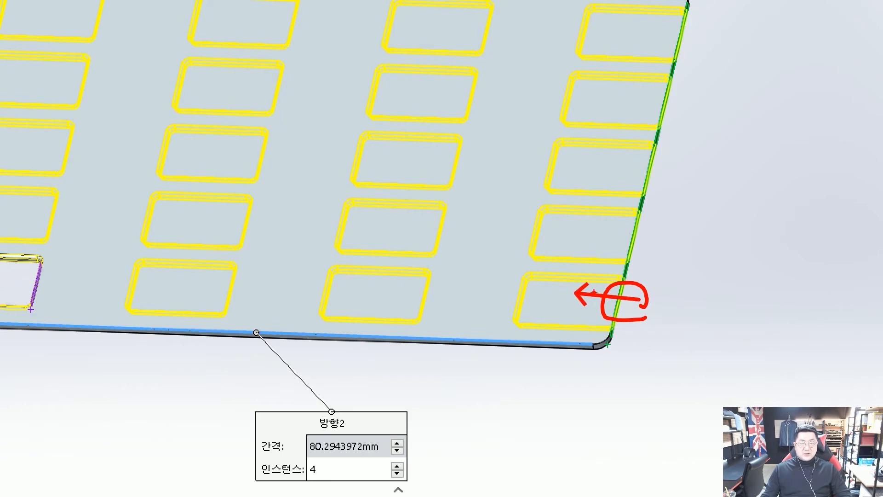
drag(616, 219, 594, 307)
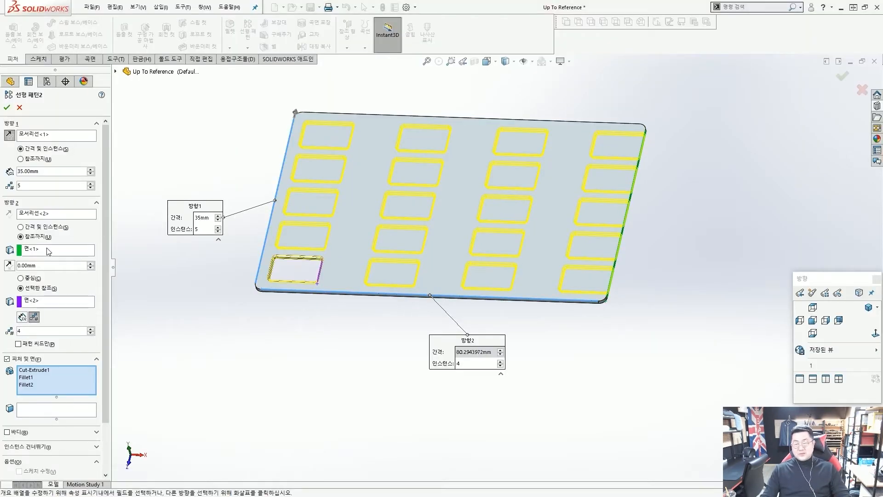
Set the Direction 2 offset distance from the limiting reference face to 20 mm and check the resulting preview.
double_click(42, 266)
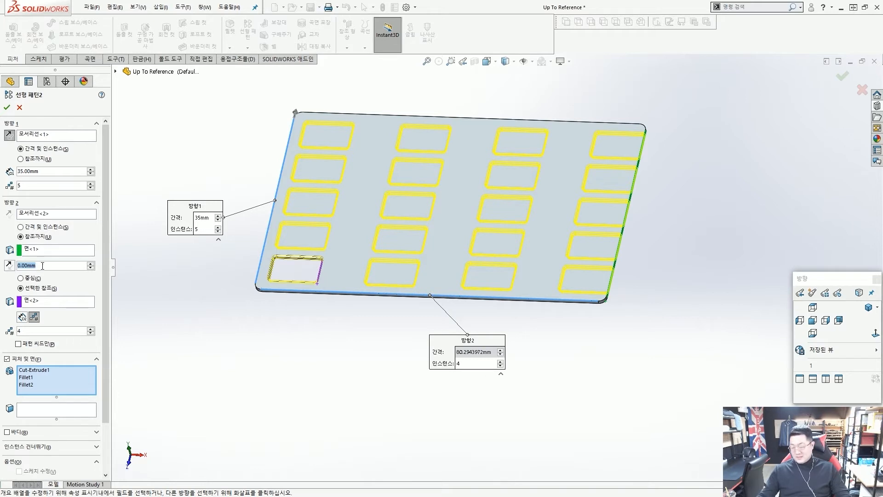
text(20)
key(Return)
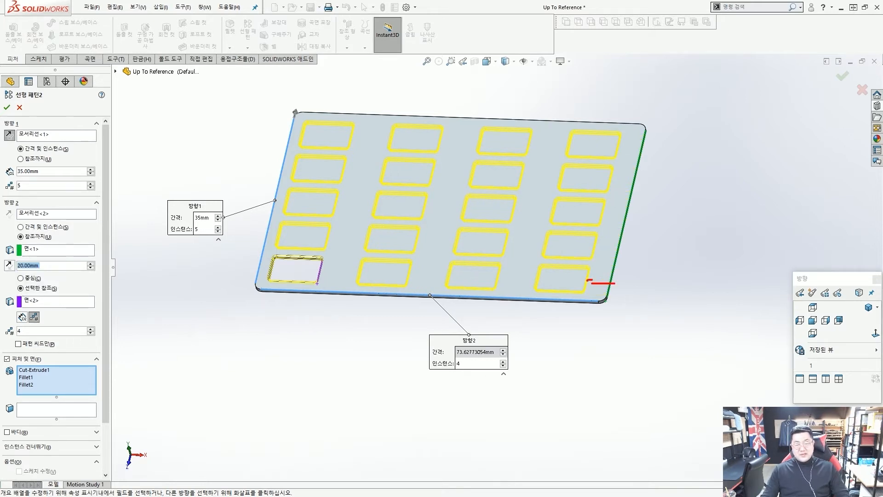
drag(618, 299, 616, 295)
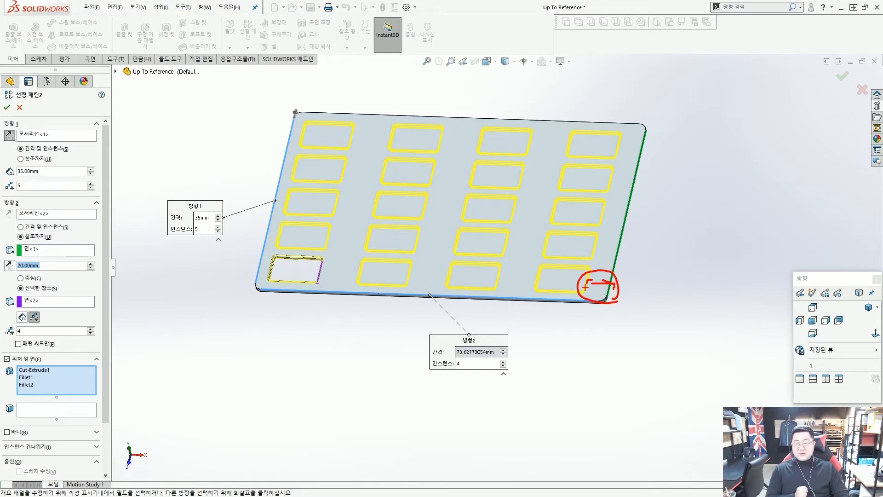
mouse_move(290, 287)
mouse_down()
mouse_move(369, 275)
mouse_move(550, 284)
mouse_up()
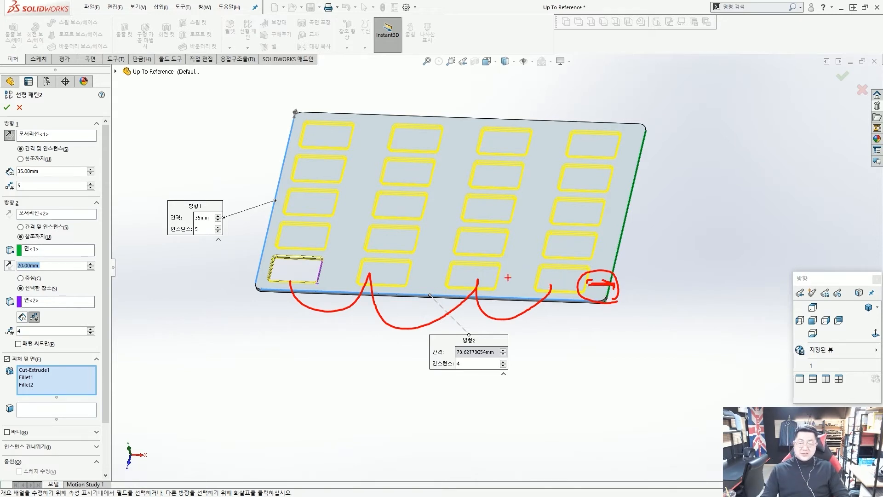
key(Escape)
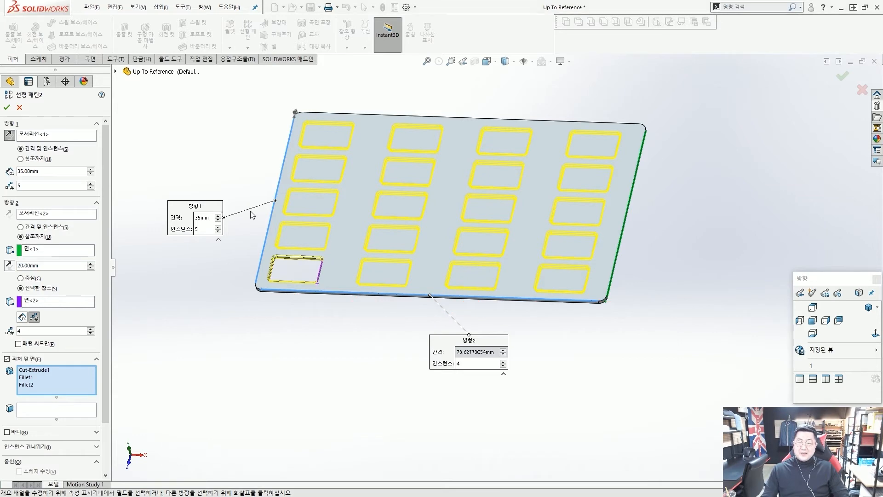
Accept the edited linear pattern and inspect the gap between the last cutout and the plate's short side.
click(7, 107)
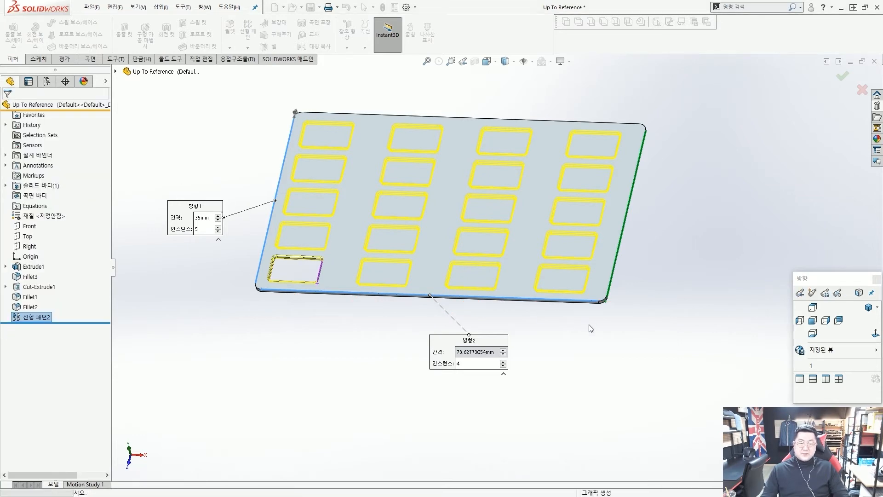
scroll(564, 297, down, 5)
scroll(556, 308, up, 2)
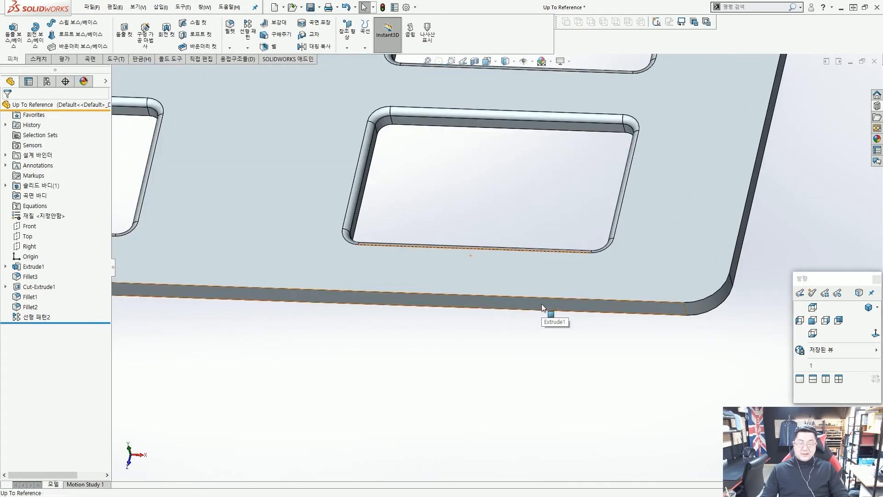
Stretch the plate's length to about 442 mm and check how the four cutout columns space out.
click(542, 303)
scroll(542, 304, up, 3)
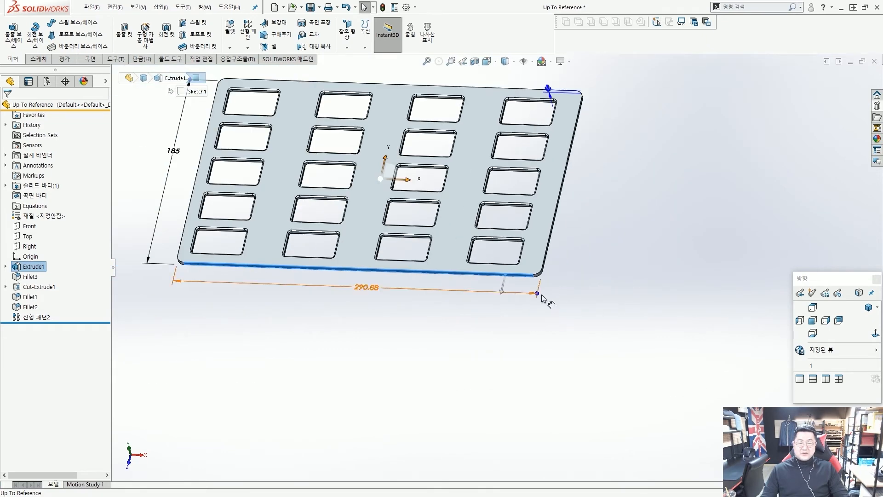
drag(537, 294, 777, 308)
mouse_move(223, 248)
mouse_down()
mouse_move(266, 295)
mouse_move(538, 311)
mouse_move(688, 263)
mouse_up()
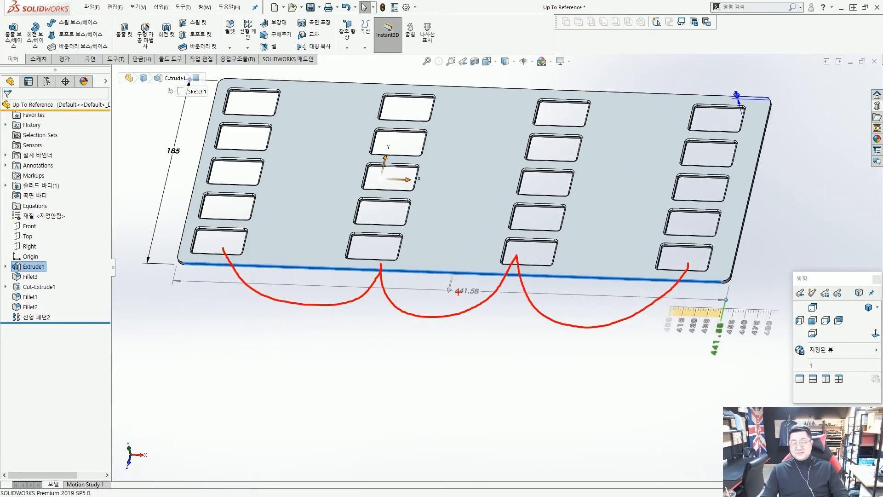
key(Escape)
scroll(510, 286, up, 2)
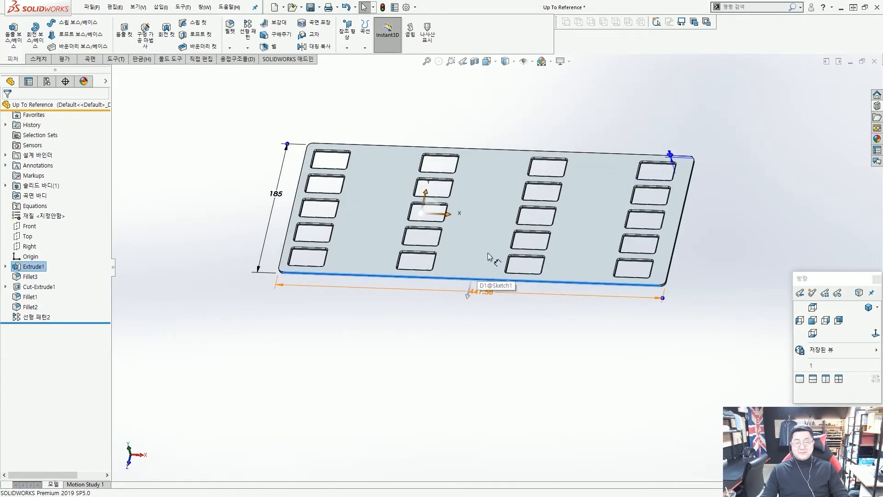
Shorten the plate's length to about 307 mm, check the spacing of the cutout columns, and clear the selection.
drag(665, 304, 446, 276)
drag(518, 286, 545, 288)
drag(299, 266, 430, 310)
key(Escape)
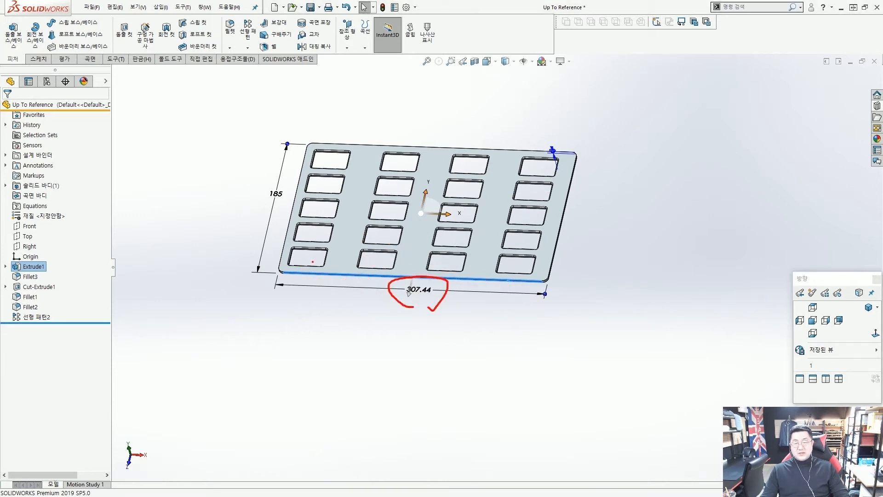
mouse_move(312, 263)
mouse_down()
mouse_move(375, 263)
mouse_move(492, 301)
mouse_move(519, 269)
mouse_up()
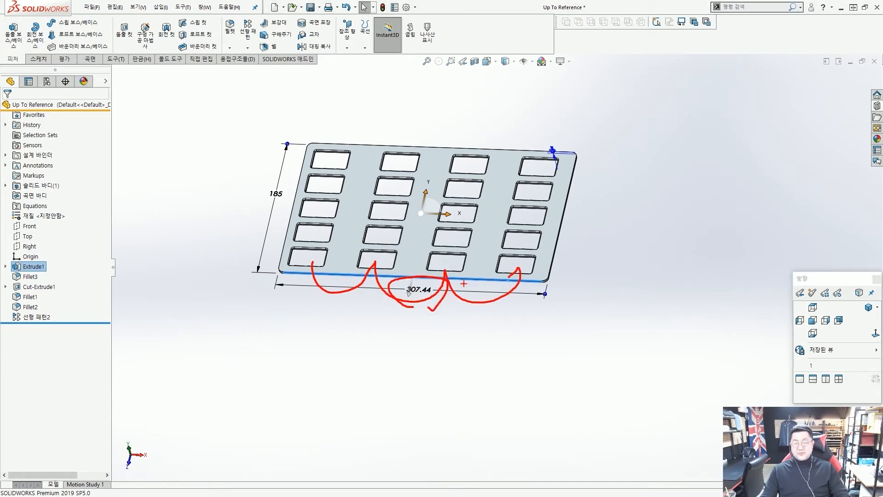
key(Escape)
scroll(455, 242, down, 2)
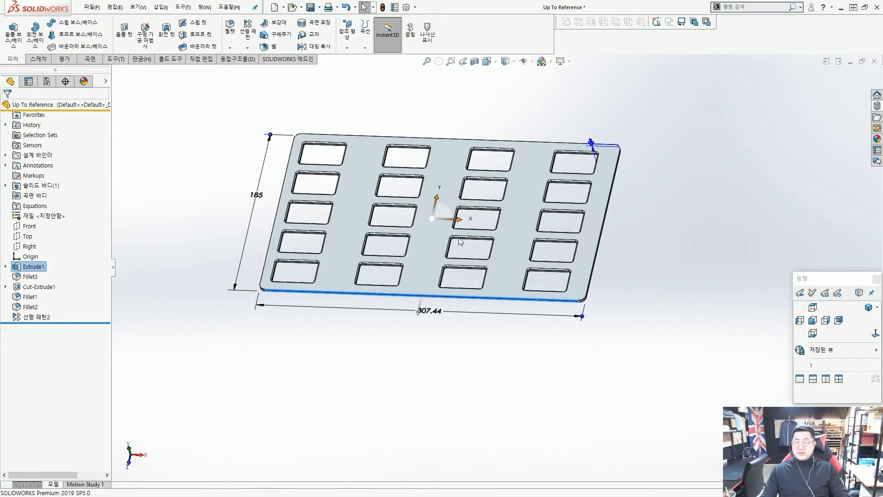
click(376, 350)
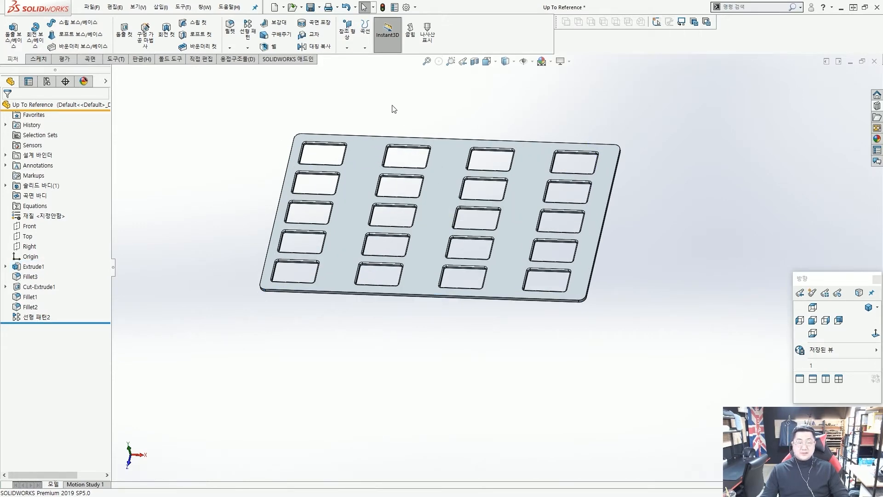
Set the plate to the isometric view, then save and close the Up To Reference part.
click(869, 308)
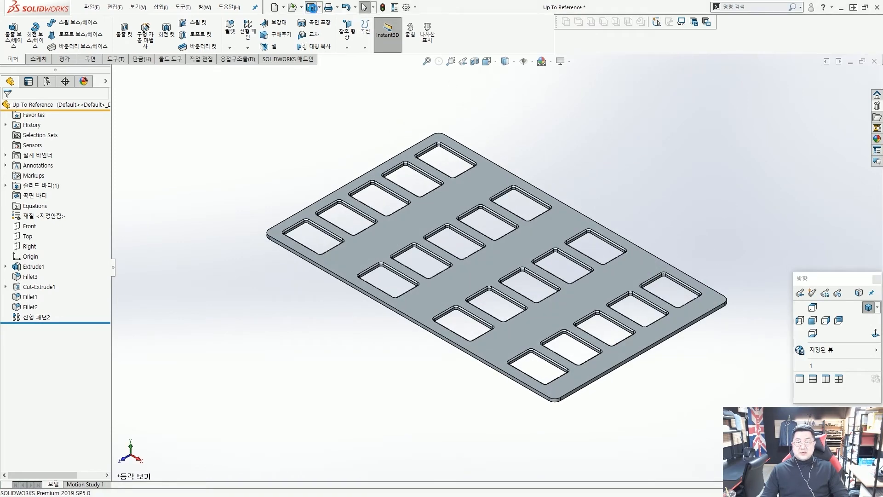
click(312, 7)
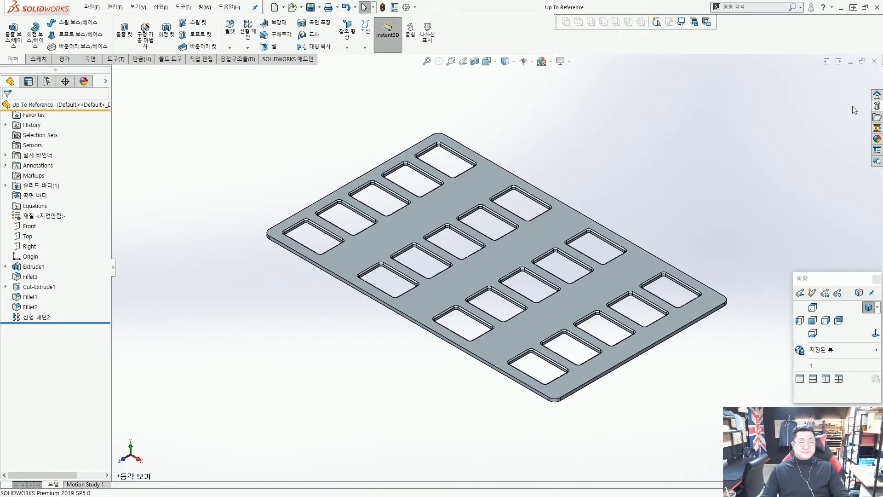
click(875, 61)
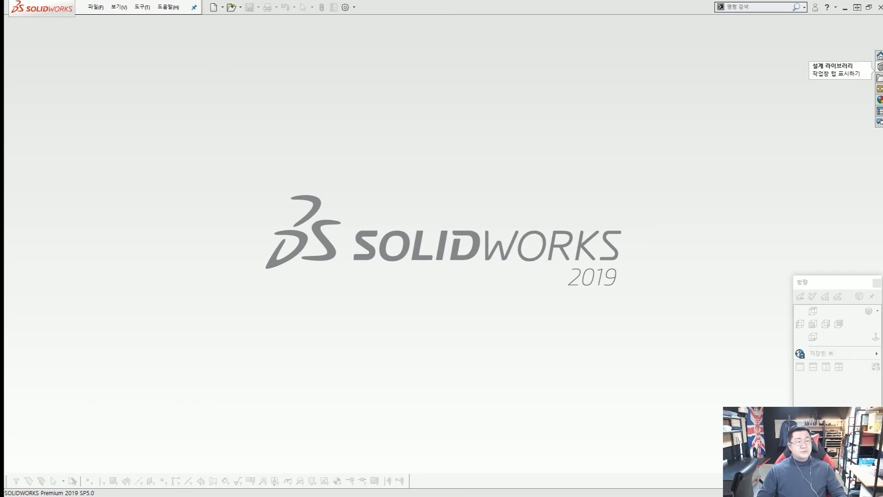
Open the Sketch_Driven part from the Lesson05 Case Study folder of the design library.
click(879, 67)
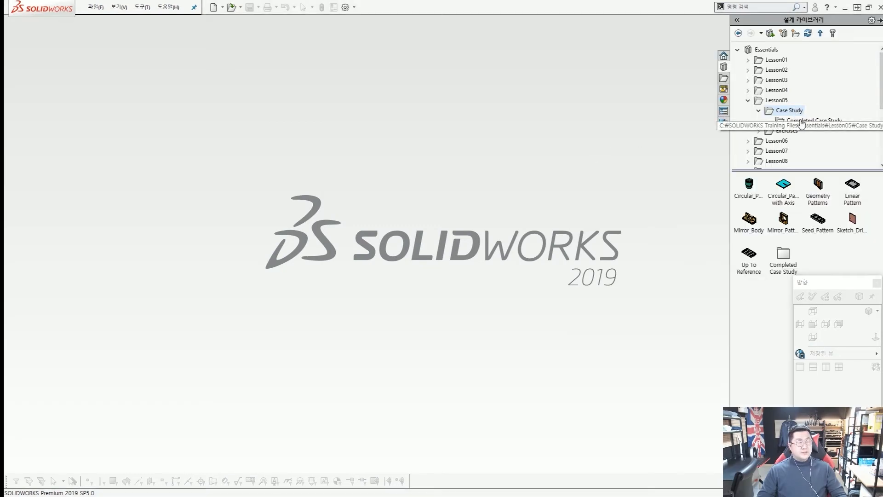
click(854, 220)
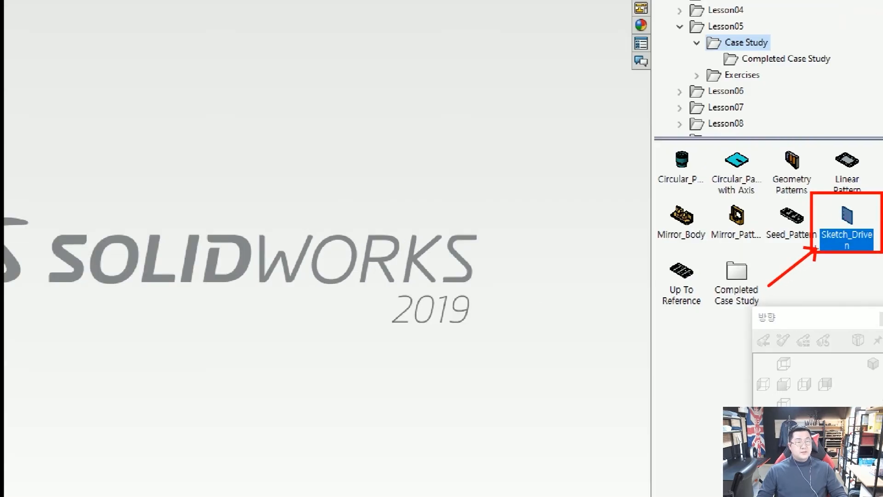
drag(850, 219, 404, 225)
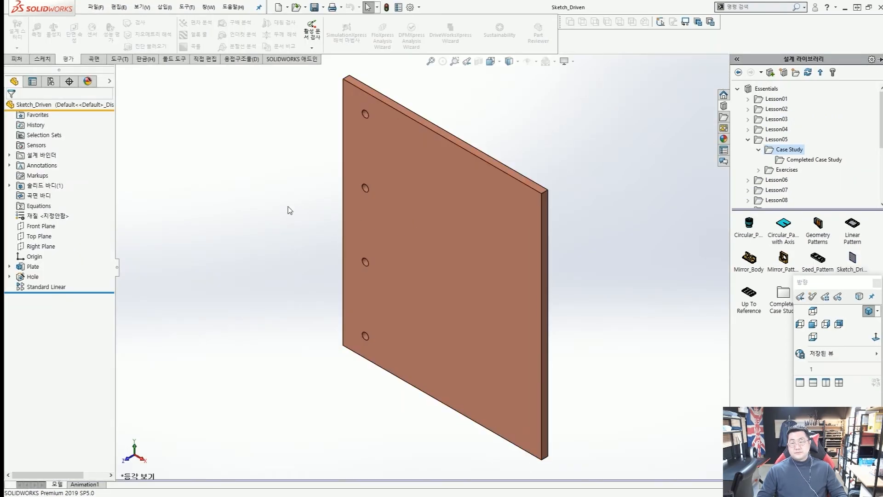
Examine the Plate, Hole and Standard Linear features of the Sketch_Driven part and their dimensions.
middle_drag(421, 263, 436, 241)
scroll(434, 233, up, 4)
scroll(428, 300, down, 3)
scroll(436, 280, up, 2)
middle_drag(436, 280, 473, 257)
scroll(450, 287, down, 1)
click(32, 269)
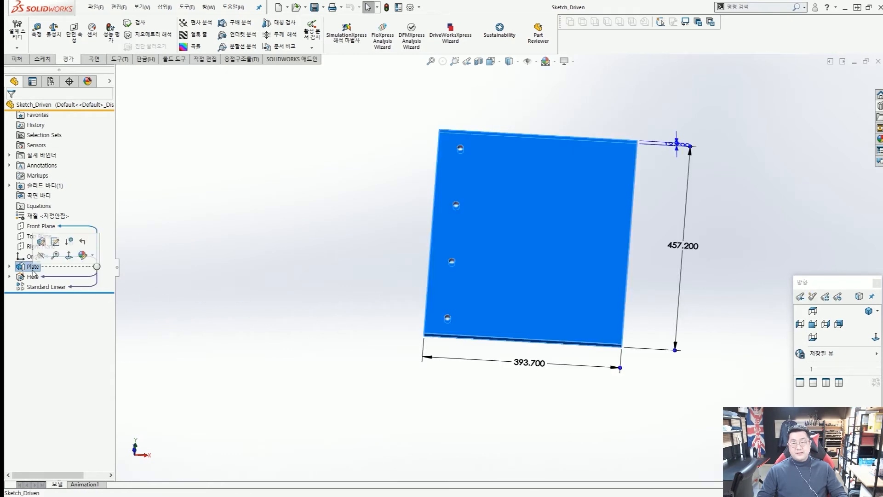
click(32, 276)
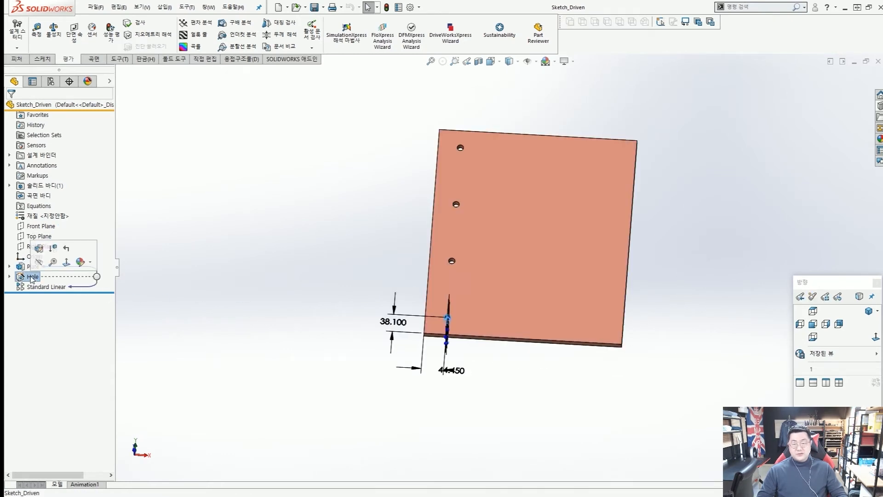
middle_drag(254, 280, 251, 268)
scroll(370, 248, down, 1)
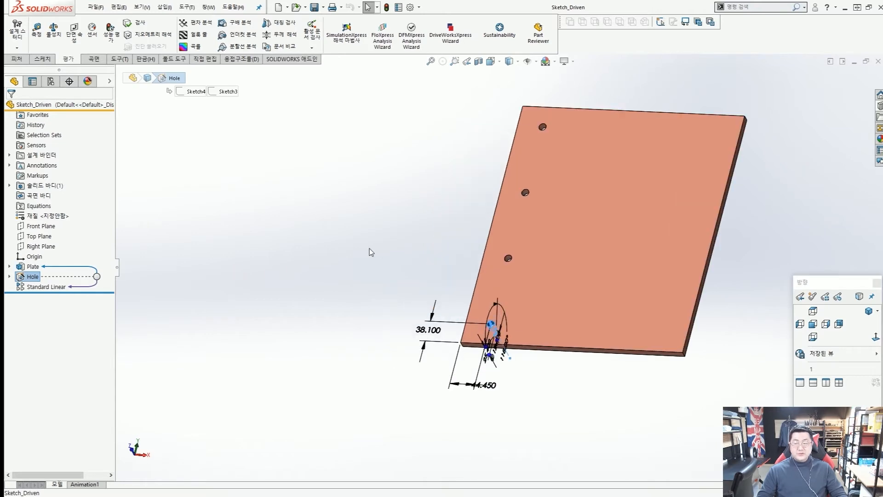
click(57, 288)
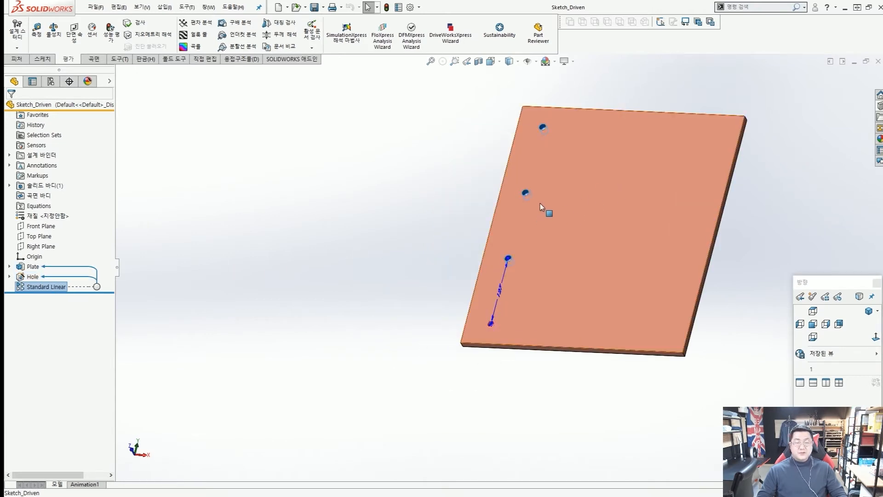
scroll(540, 204, down, 1)
middle_drag(541, 218, 546, 210)
key(Escape)
key(ctrl+2)
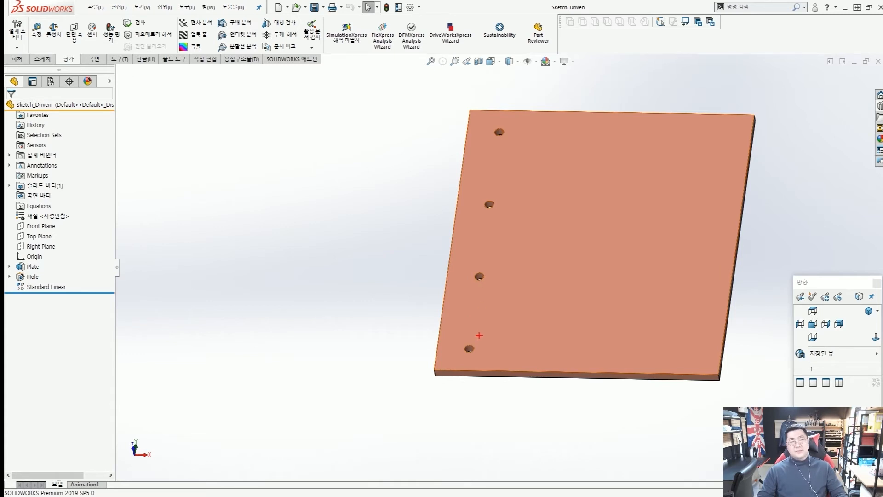
mouse_move(471, 344)
mouse_down()
mouse_move(510, 252)
mouse_move(499, 133)
mouse_up()
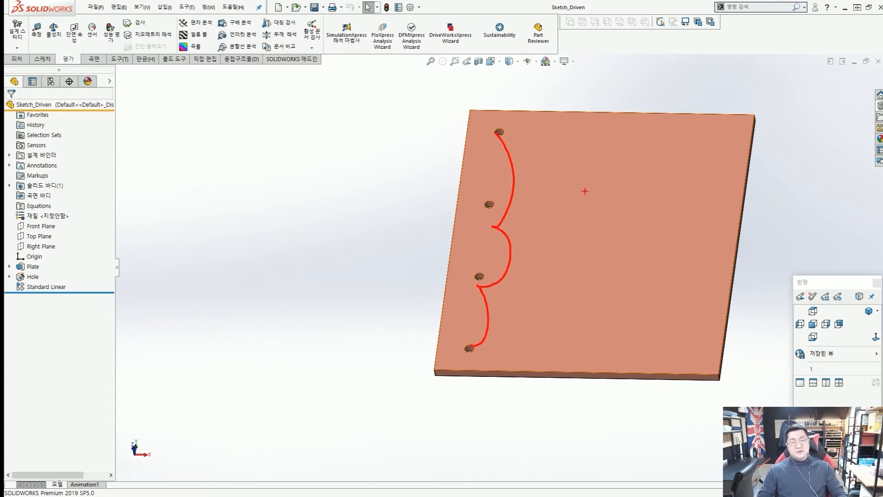
drag(582, 190, 599, 250)
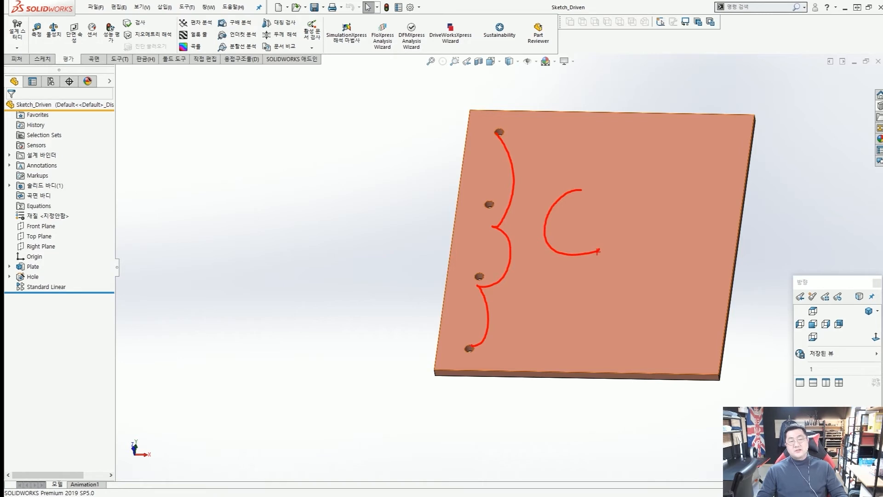
key(e)
drag(552, 143, 565, 149)
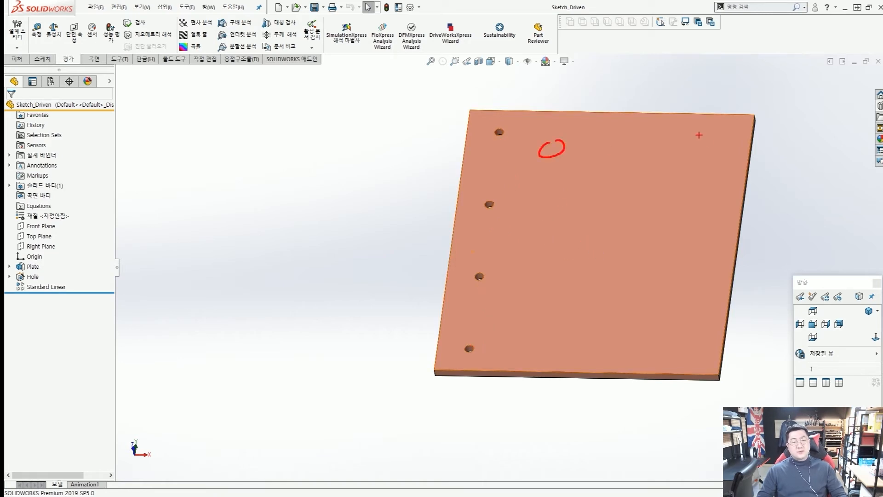
drag(700, 135, 706, 134)
drag(636, 216, 642, 220)
mouse_move(688, 285)
mouse_down()
mouse_move(681, 301)
mouse_move(691, 287)
mouse_up()
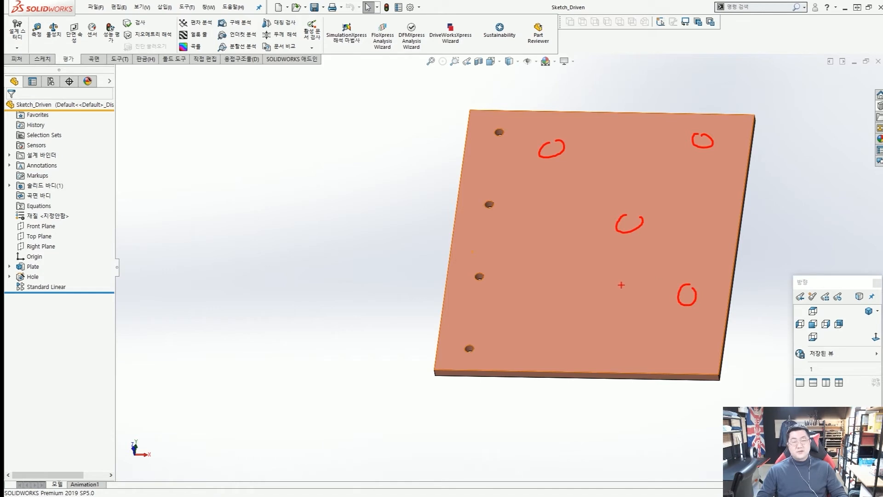
key(Escape)
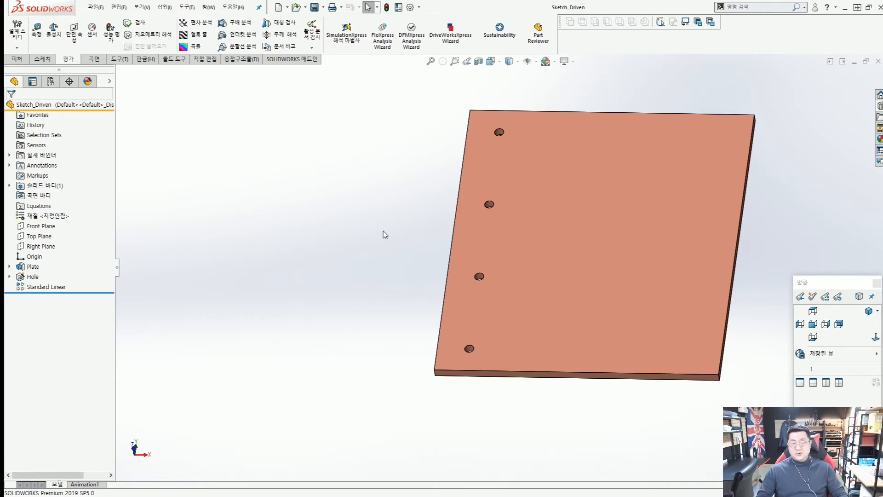
middle_drag(548, 288, 572, 343)
click(570, 276)
key(Escape)
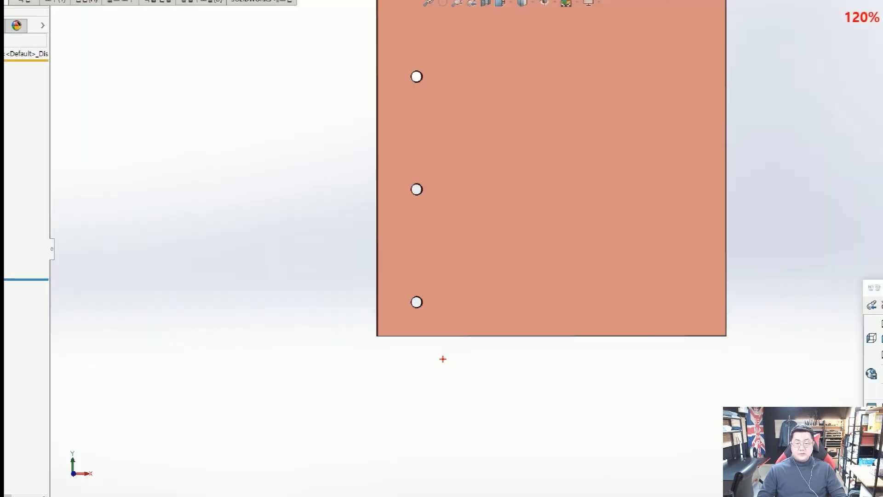
mouse_move(365, 332)
mouse_down()
mouse_move(371, 363)
mouse_move(419, 355)
mouse_up()
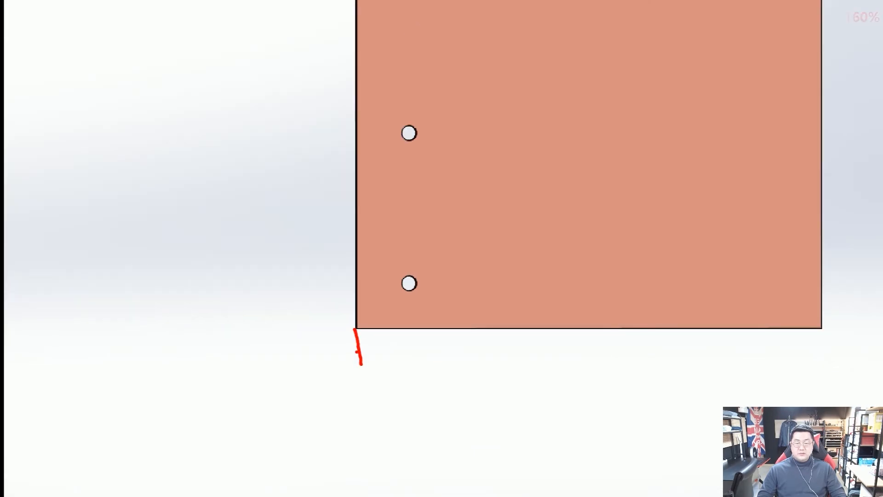
drag(410, 284, 413, 366)
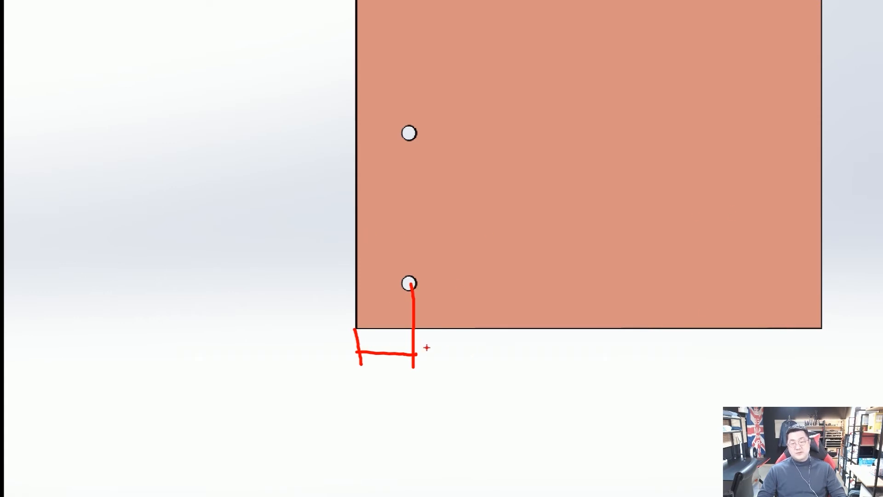
mouse_move(419, 352)
mouse_down()
mouse_move(823, 345)
mouse_move(822, 367)
mouse_up()
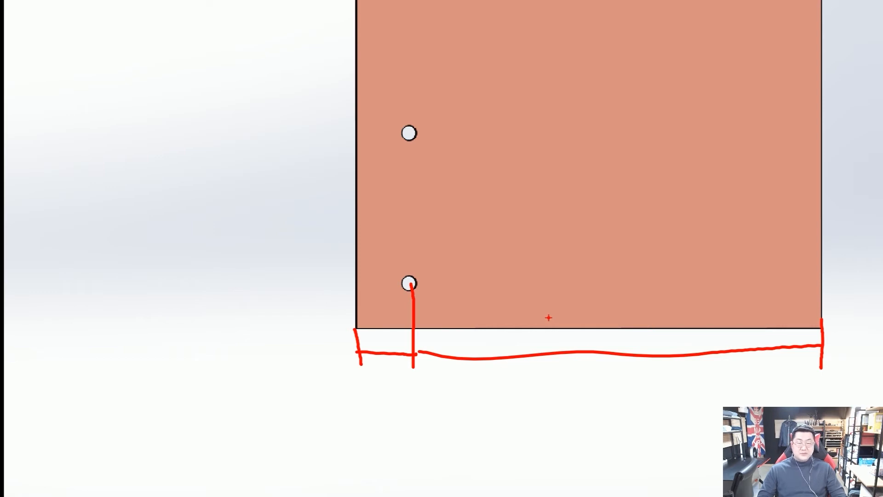
key(Escape)
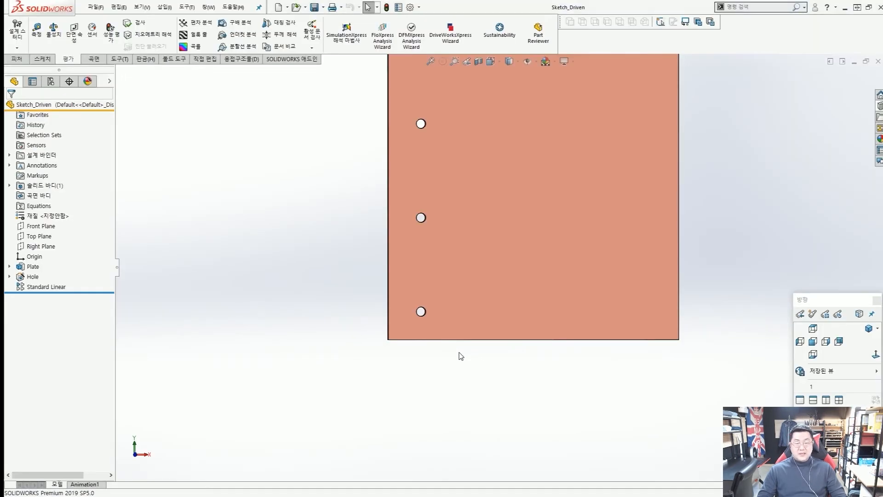
key(ctrl+2)
scroll(459, 352, up, 2)
mouse_move(358, 327)
mouse_down()
mouse_move(358, 355)
mouse_move(409, 352)
mouse_up()
drag(414, 299, 416, 367)
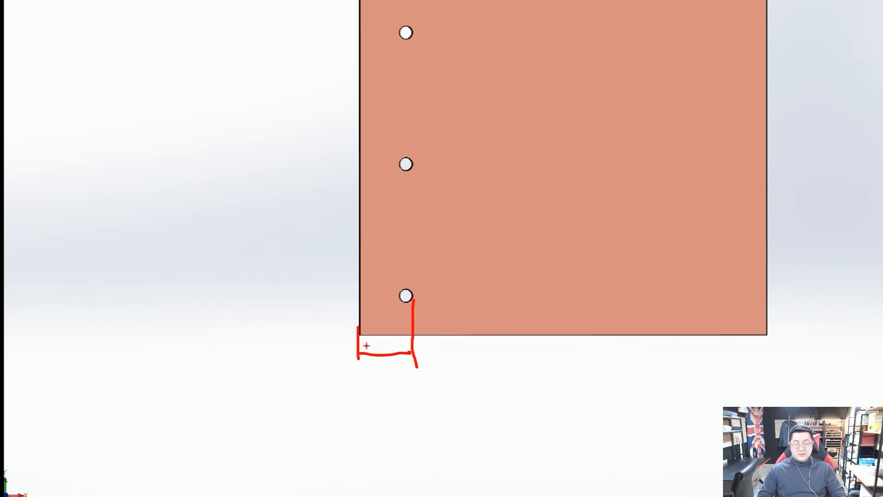
mouse_move(358, 320)
mouse_down()
mouse_move(360, 413)
mouse_move(761, 397)
mouse_up()
mouse_move(751, 381)
mouse_down()
mouse_move(763, 383)
mouse_move(764, 405)
mouse_up()
drag(766, 326, 771, 392)
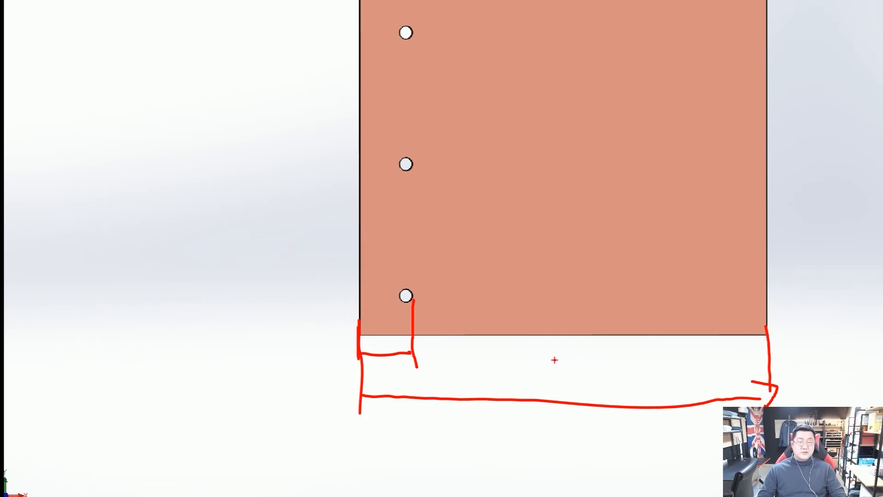
key(Escape)
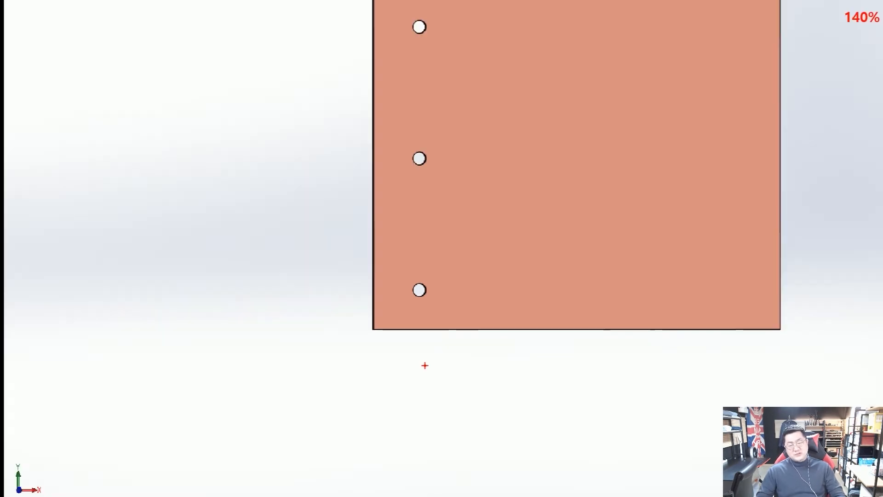
mouse_move(391, 336)
mouse_down()
mouse_move(392, 359)
mouse_move(438, 353)
mouse_move(443, 372)
mouse_up()
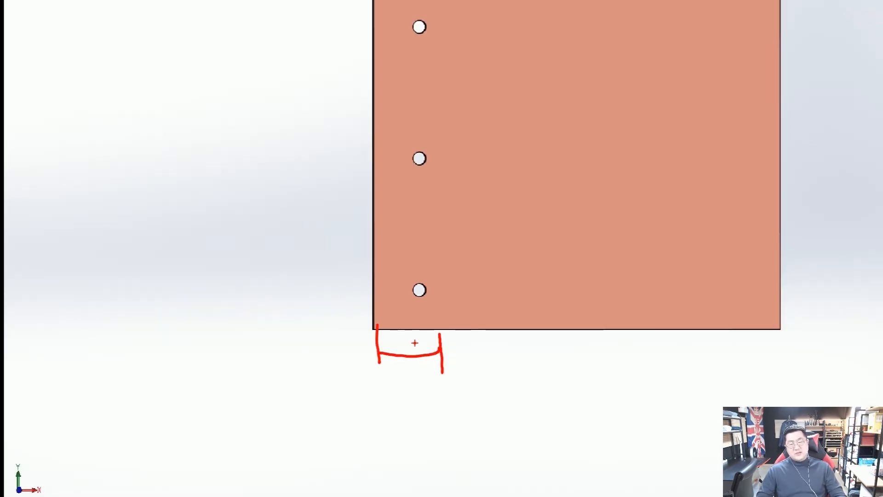
drag(415, 342, 418, 351)
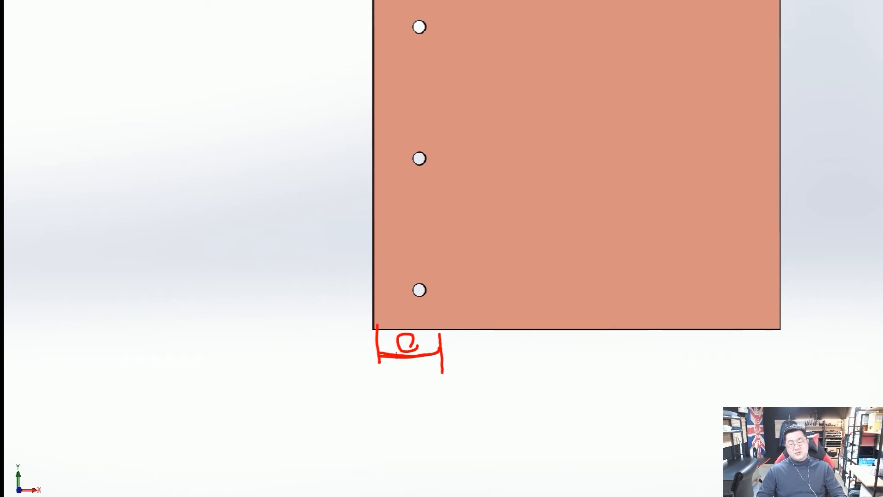
drag(374, 329, 374, 367)
mouse_move(431, 329)
mouse_down()
mouse_move(529, 355)
mouse_move(492, 348)
mouse_up()
key(Escape)
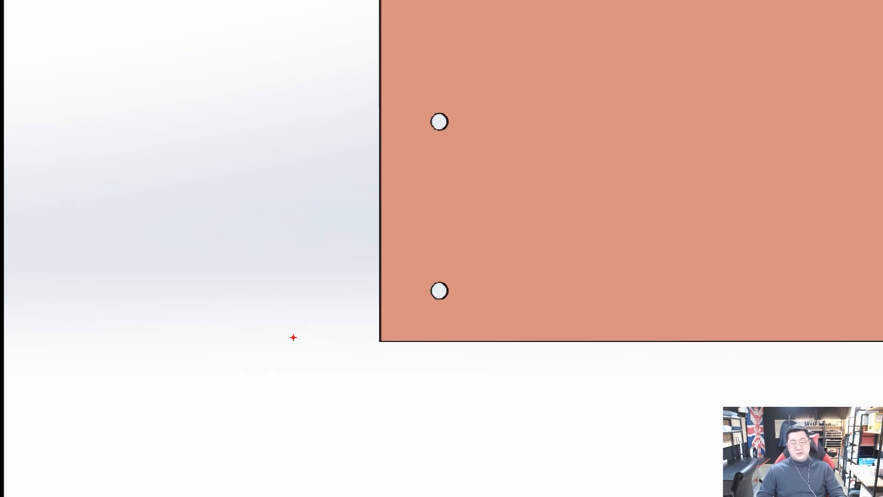
mouse_move(294, 337)
mouse_down()
mouse_move(378, 343)
mouse_move(381, 422)
mouse_move(289, 326)
mouse_up()
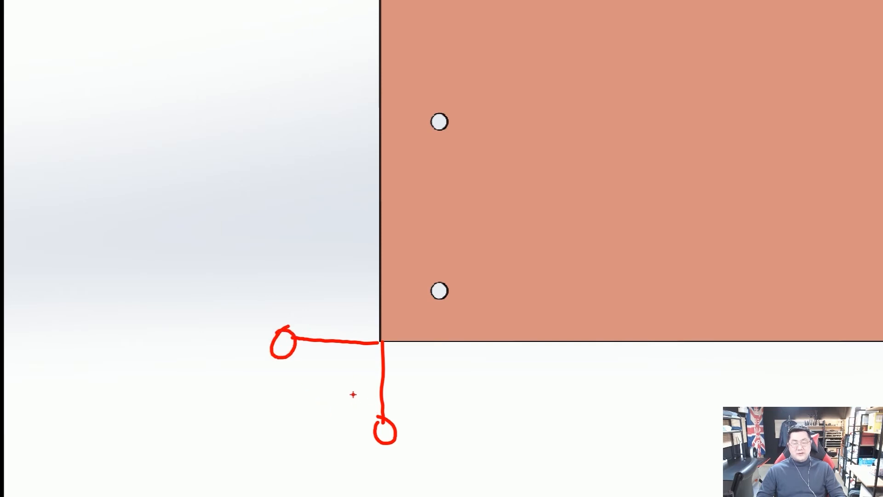
drag(333, 393, 352, 408)
mouse_move(351, 394)
mouse_down()
mouse_move(330, 406)
mouse_move(358, 409)
mouse_up()
drag(360, 394, 369, 402)
drag(377, 394, 367, 409)
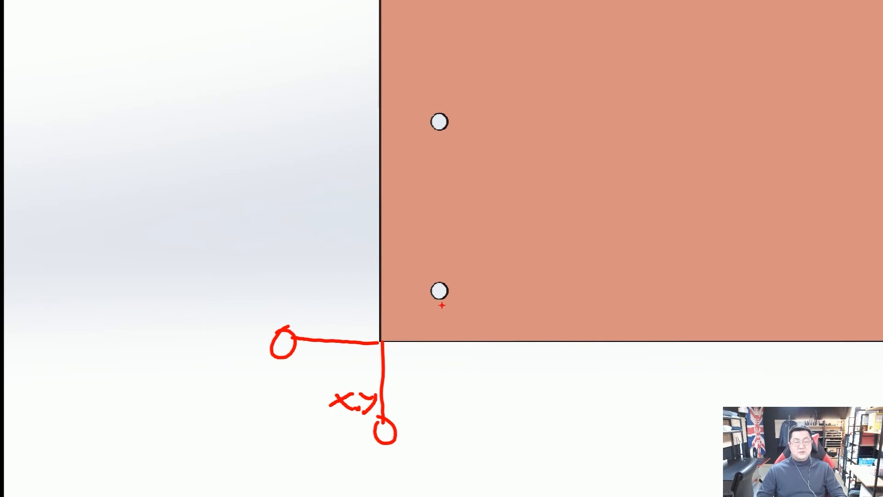
mouse_move(444, 290)
mouse_down()
mouse_move(441, 424)
mouse_move(459, 420)
mouse_up()
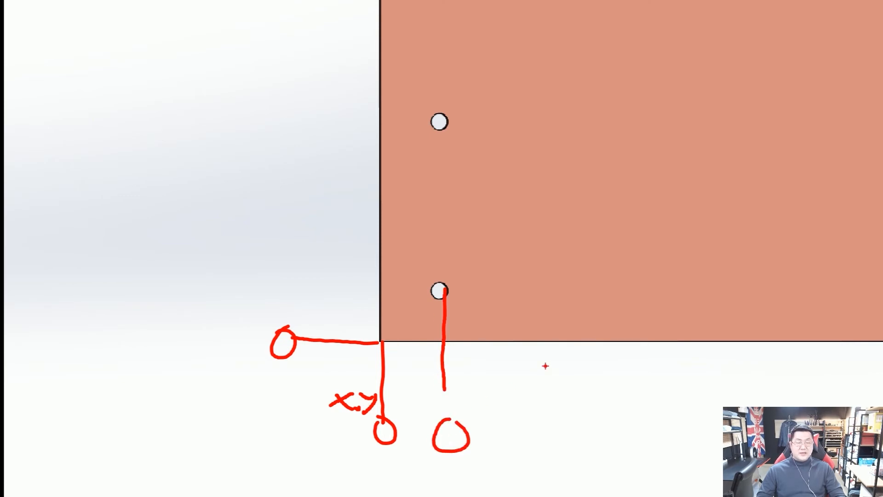
drag(430, 290, 340, 290)
mouse_move(322, 276)
mouse_down()
mouse_move(298, 278)
mouse_move(322, 276)
mouse_up()
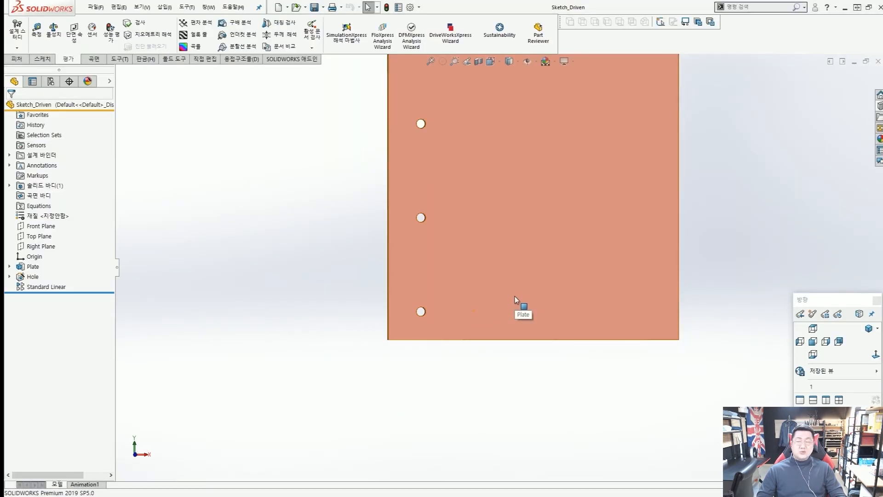
key(f)
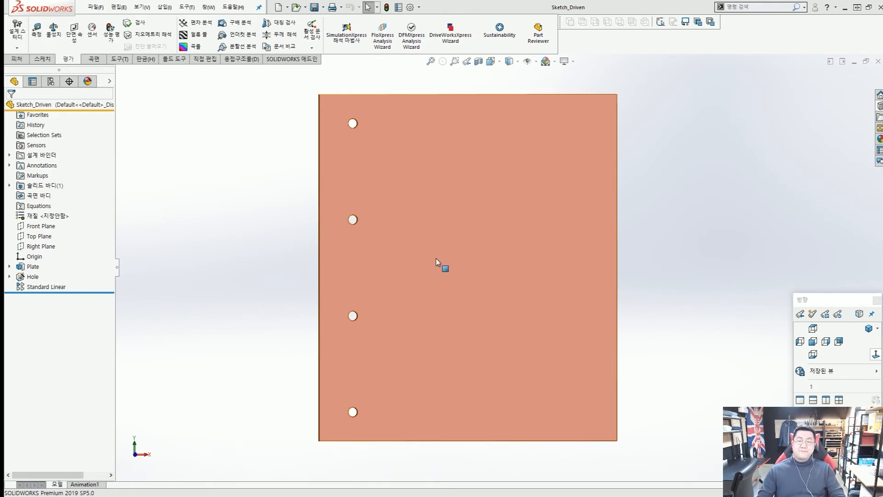
middle_drag(408, 230, 449, 217)
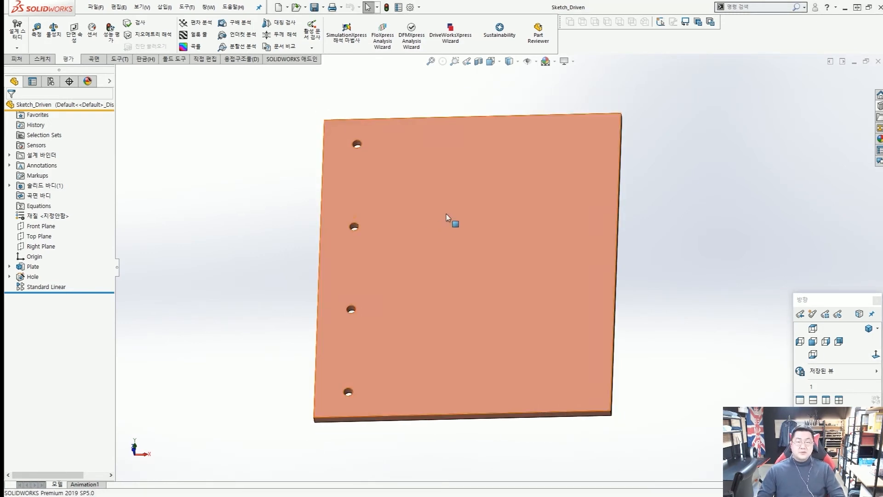
double_click(449, 217)
key(Escape)
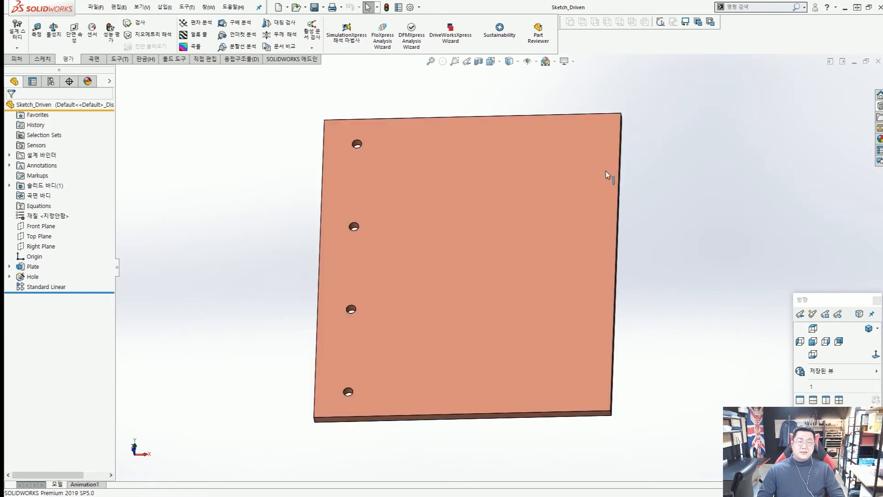
Sketch four points on the plate's front face at about (137, 60), (193, 96), (281, 47) and (330, 105) mm from the origin.
click(527, 170)
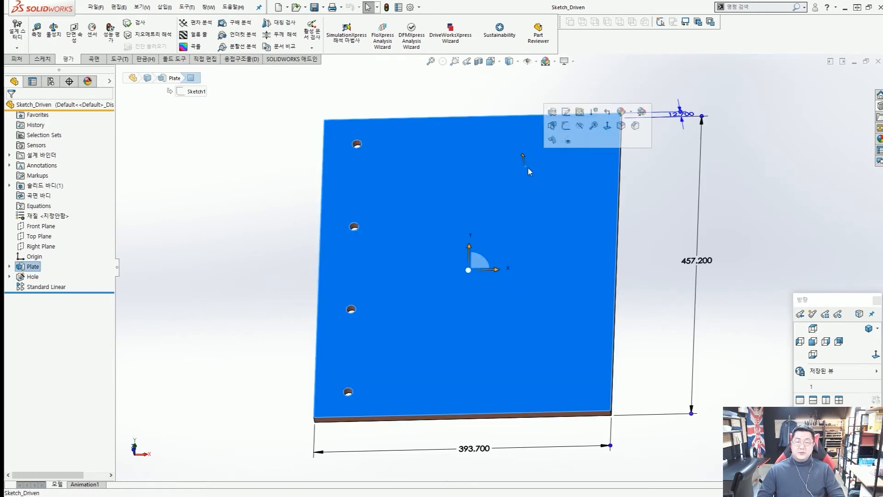
click(566, 111)
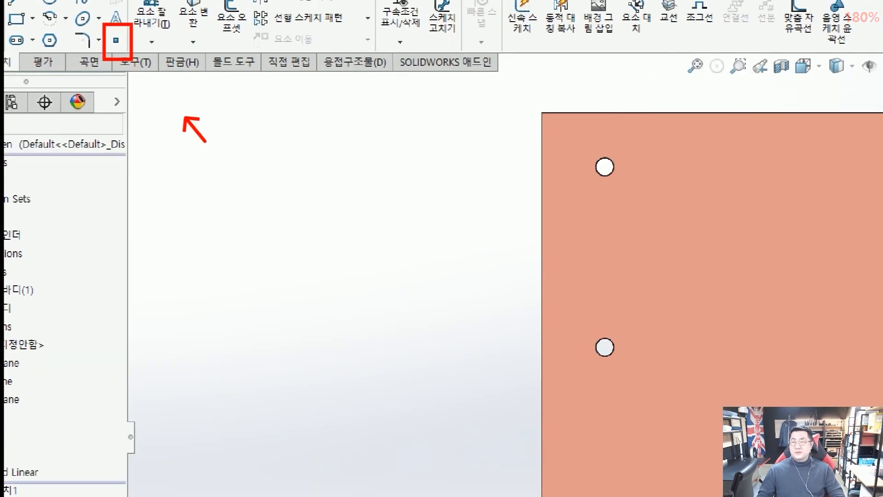
drag(184, 117, 123, 51)
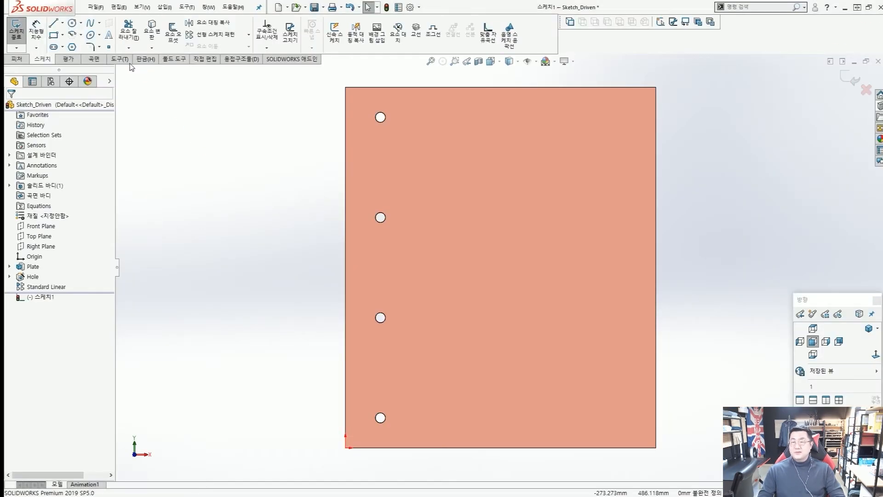
click(116, 40)
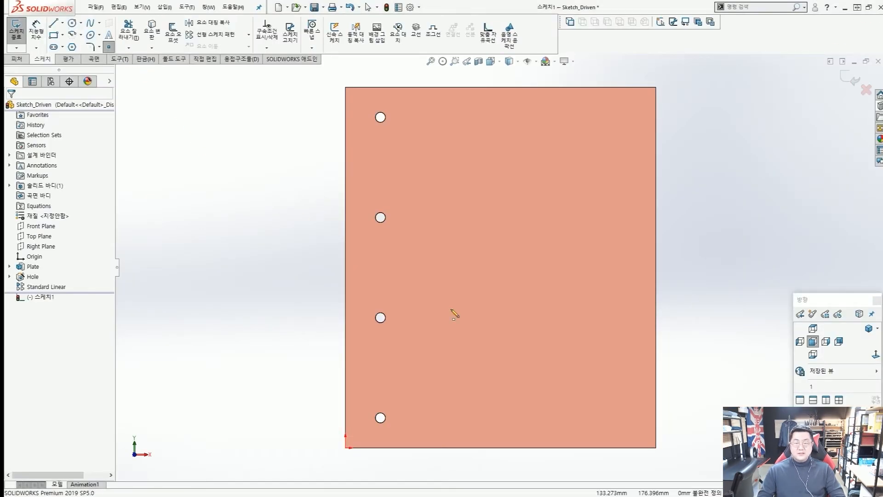
click(453, 400)
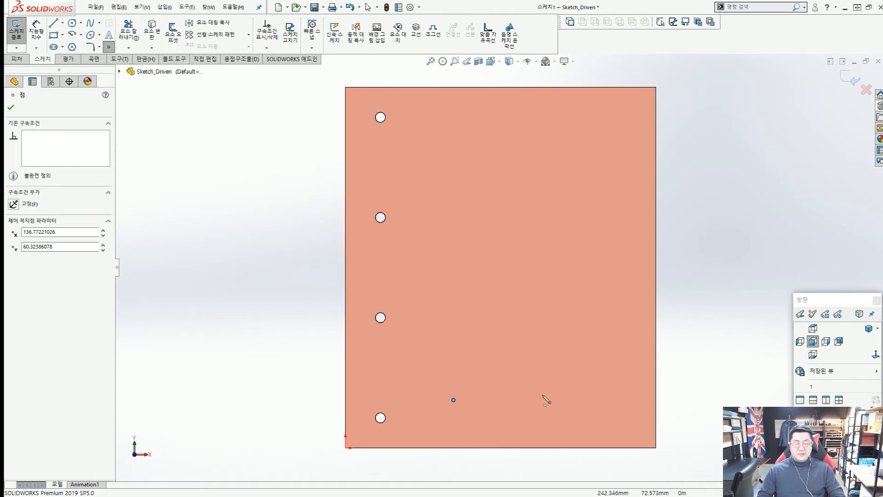
click(498, 372)
click(568, 410)
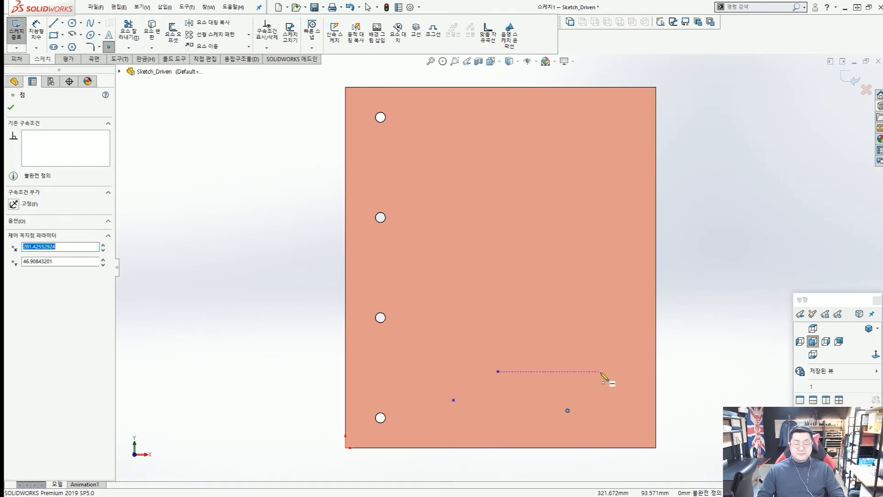
click(606, 363)
key(f)
key(Escape)
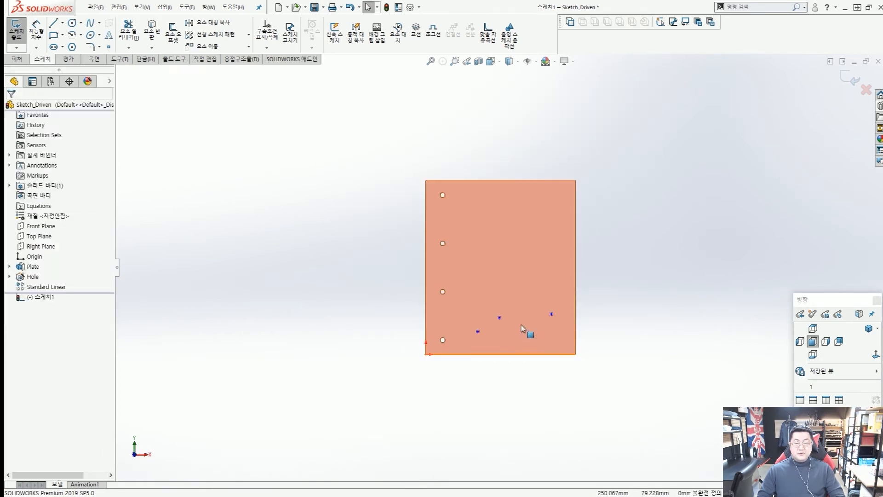
scroll(522, 329, down, 3)
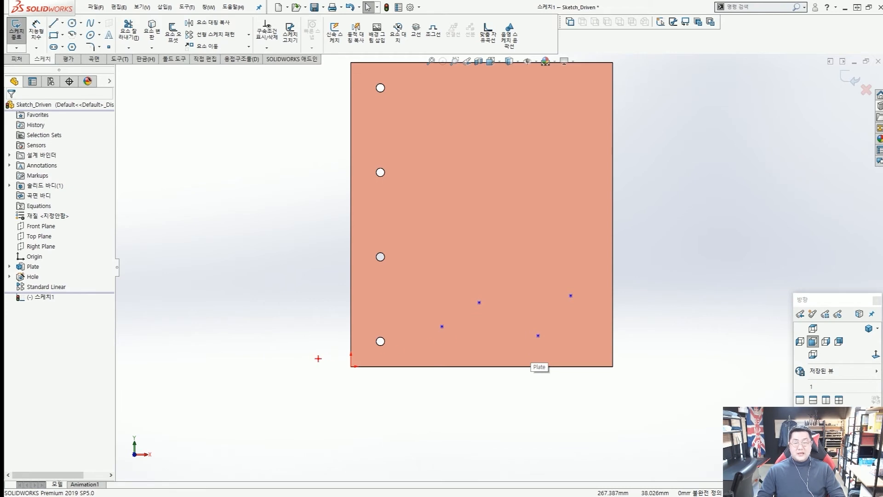
mouse_move(318, 359)
mouse_down()
mouse_move(351, 365)
mouse_move(346, 412)
mouse_up()
mouse_move(312, 360)
mouse_down()
mouse_move(305, 364)
mouse_move(321, 363)
mouse_up()
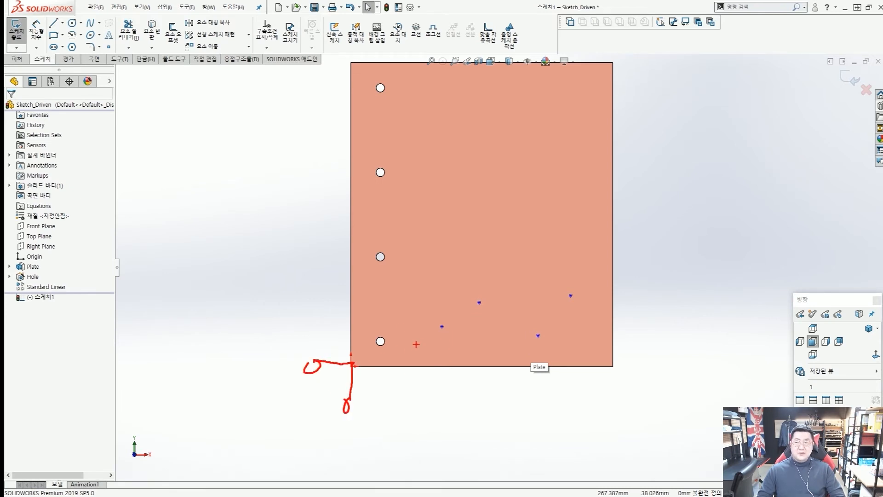
key(Escape)
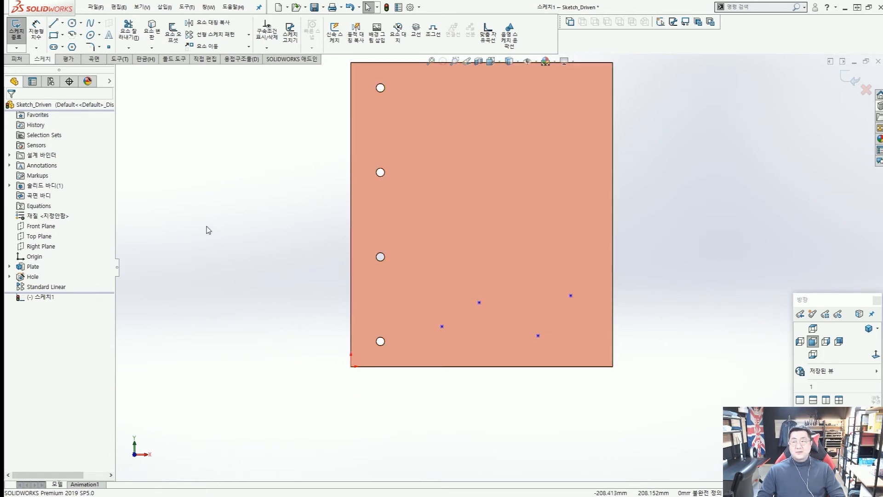
Add horizontal ordinate dimensions from the plate's left edge to the four sketch points.
click(37, 49)
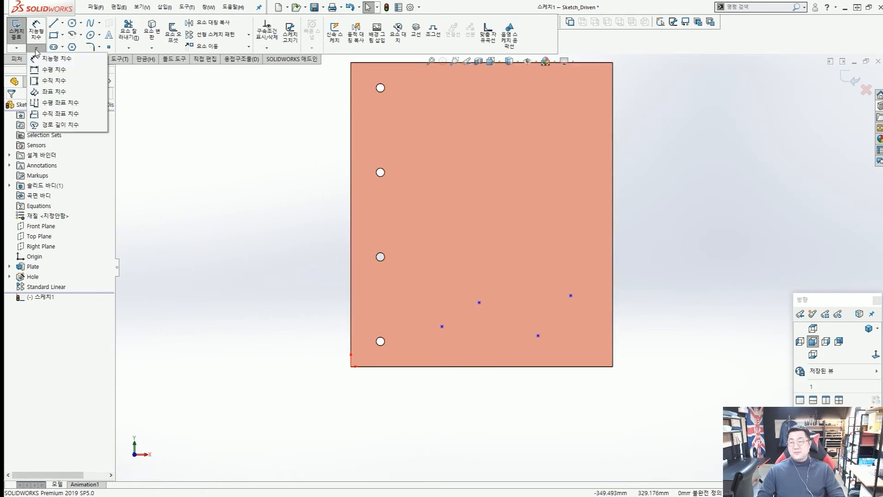
click(37, 92)
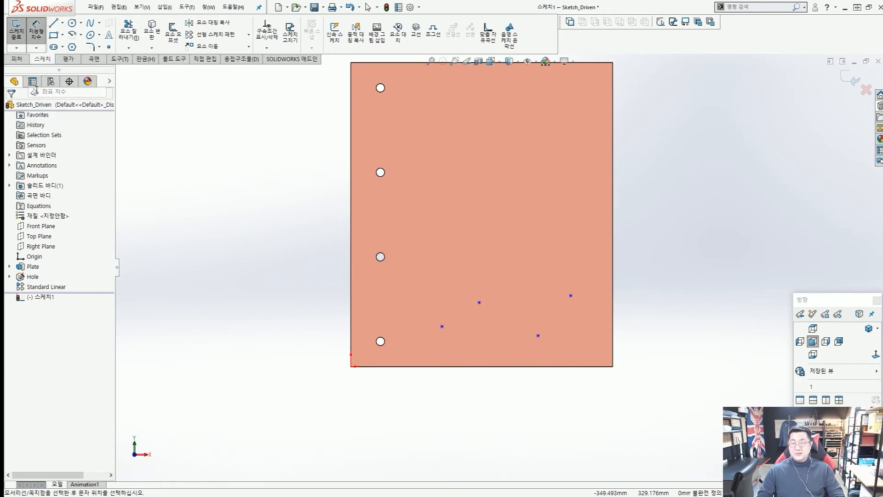
click(353, 363)
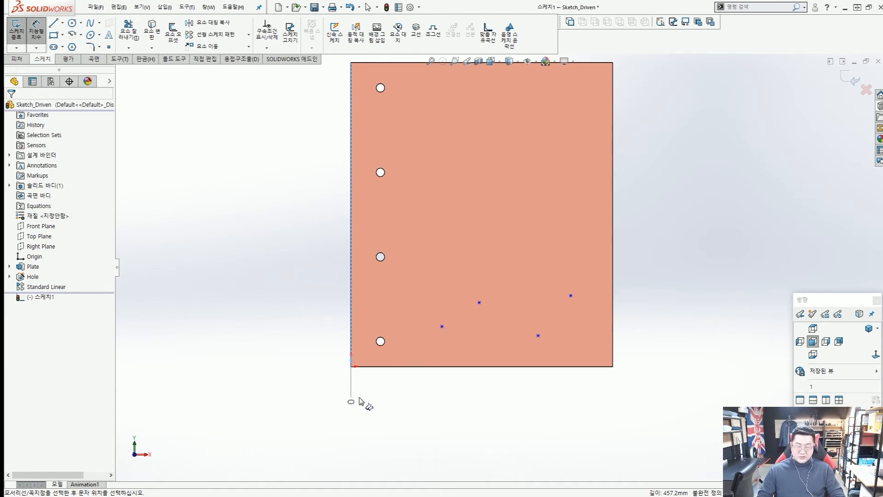
click(361, 401)
click(442, 327)
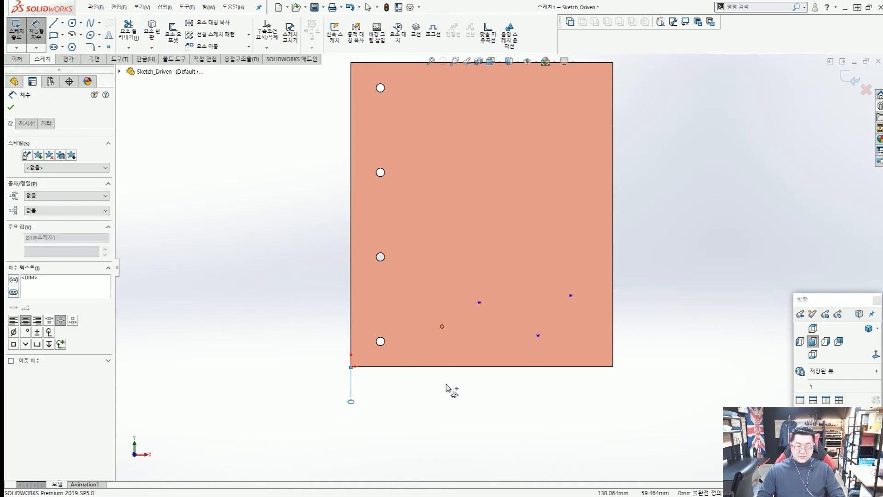
click(478, 302)
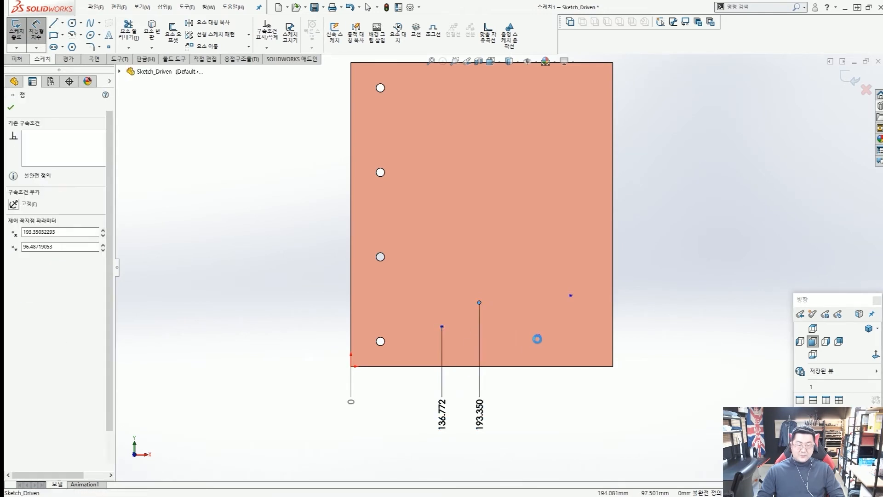
click(538, 336)
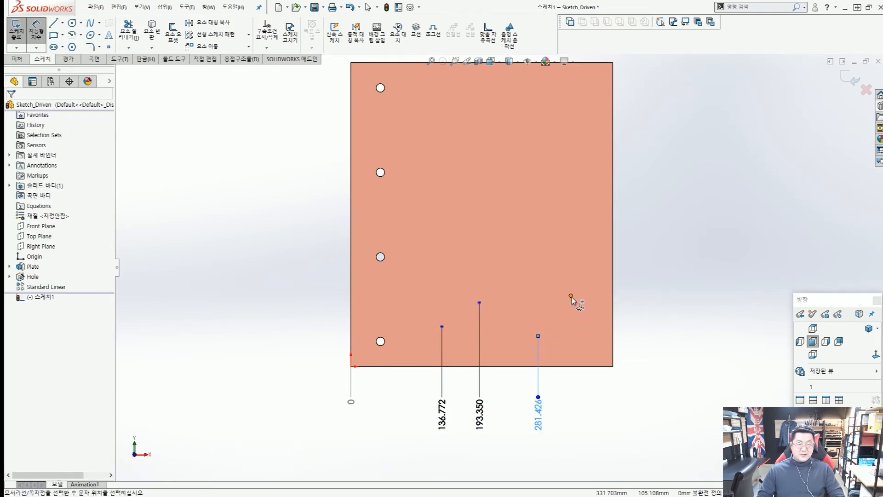
click(571, 297)
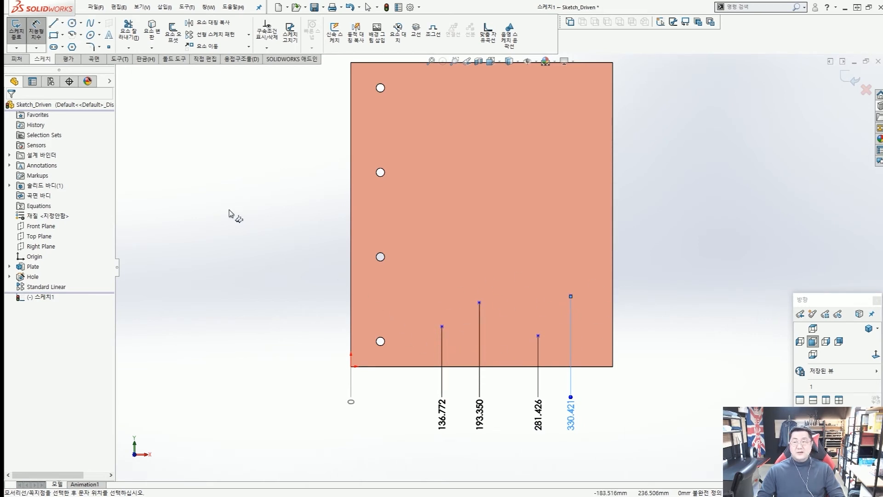
key(Escape)
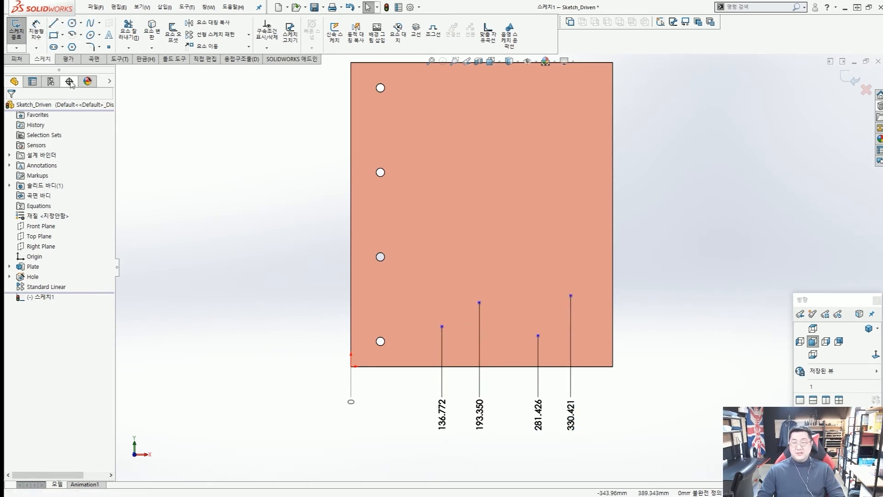
Add vertical ordinate dimensions from the plate's bottom edge to the three leftmost sketch points.
click(36, 47)
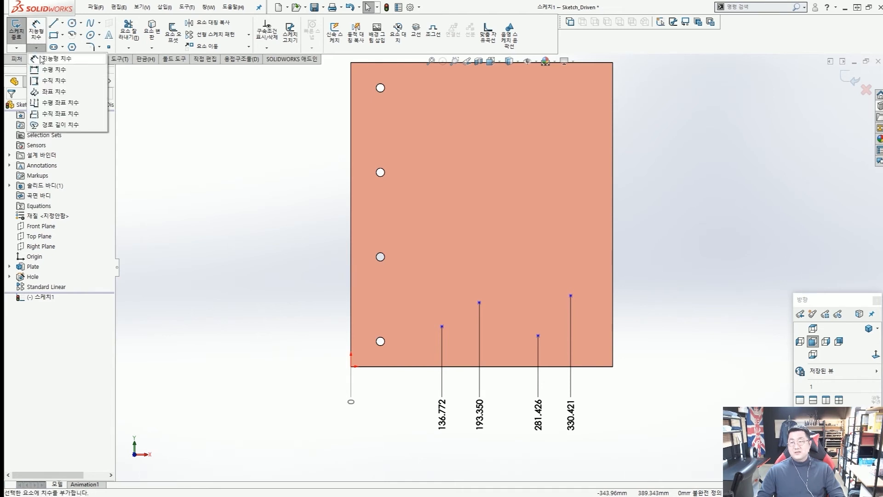
click(54, 94)
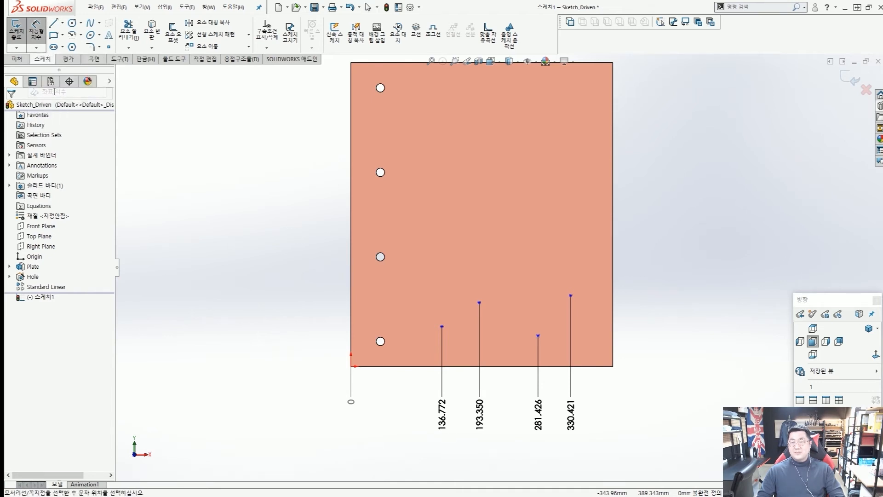
click(360, 367)
click(316, 373)
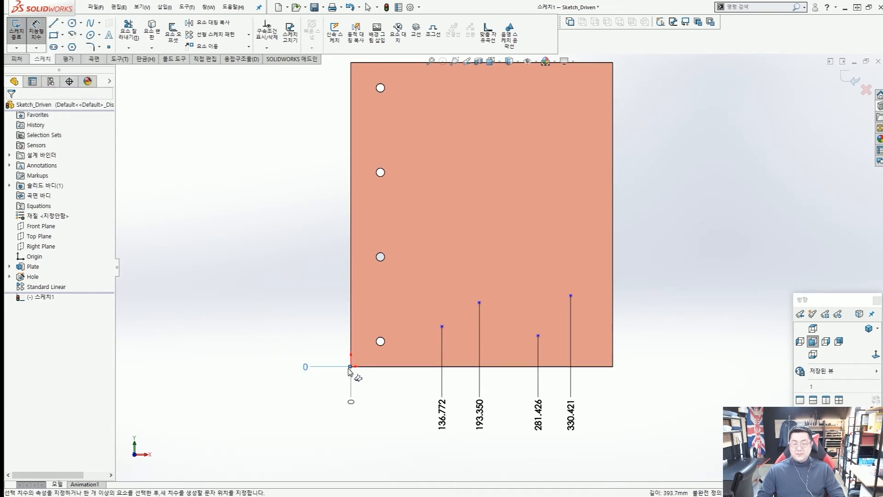
click(441, 326)
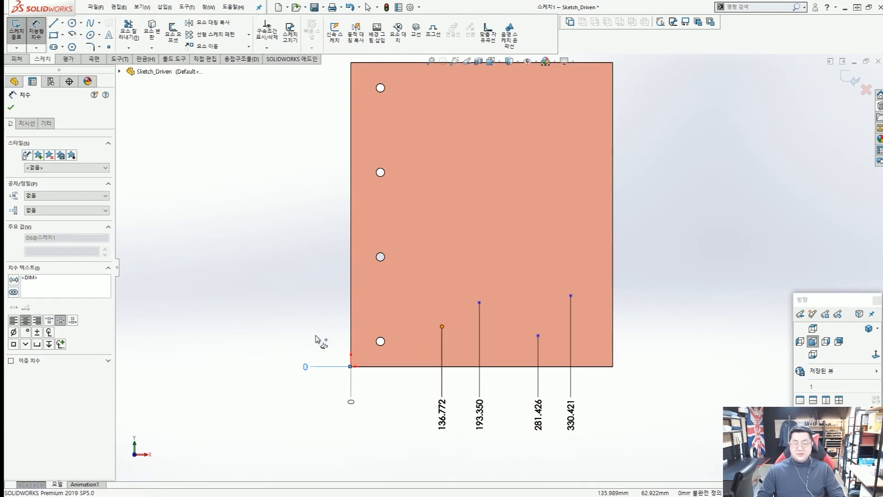
click(442, 326)
click(480, 303)
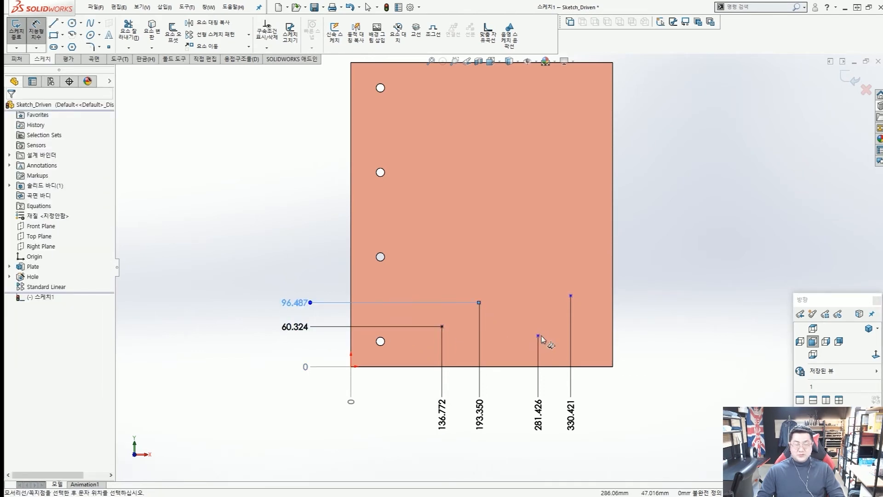
click(539, 335)
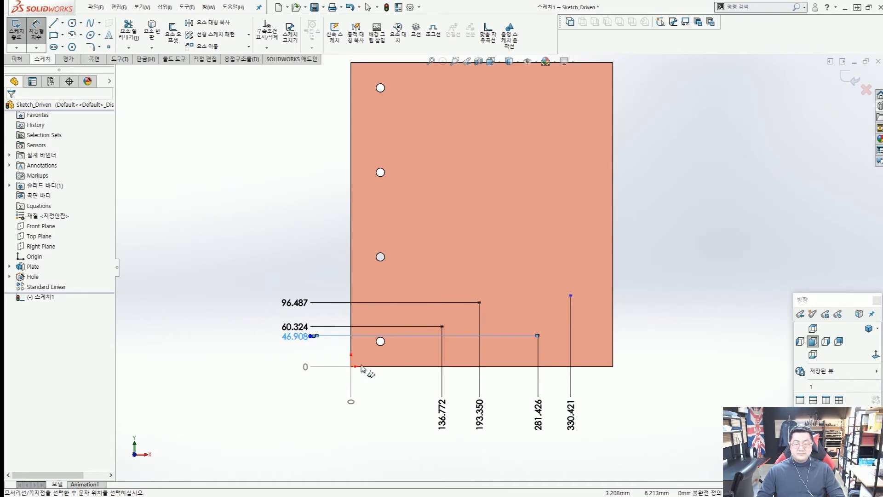
Delete all the horizontal and vertical ordinate dimensions from the point sketch.
key(Escape)
mouse_move(600, 430)
mouse_down()
mouse_move(368, 411)
mouse_move(316, 390)
mouse_move(255, 280)
mouse_move(285, 273)
mouse_up()
key(Delete)
key(Delete)
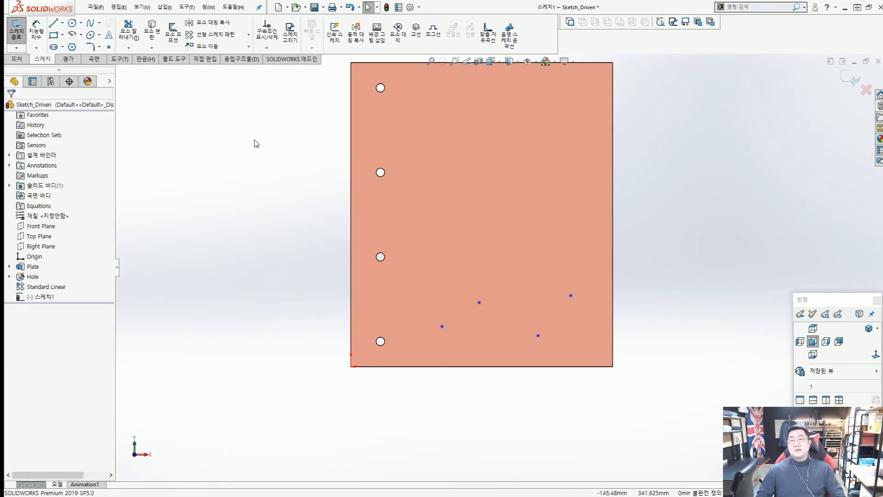
Start Fully Define Sketch on the four-point sketch, using the ordinate scheme for both horizontal and vertical dimensions.
drag(247, 11, 285, 51)
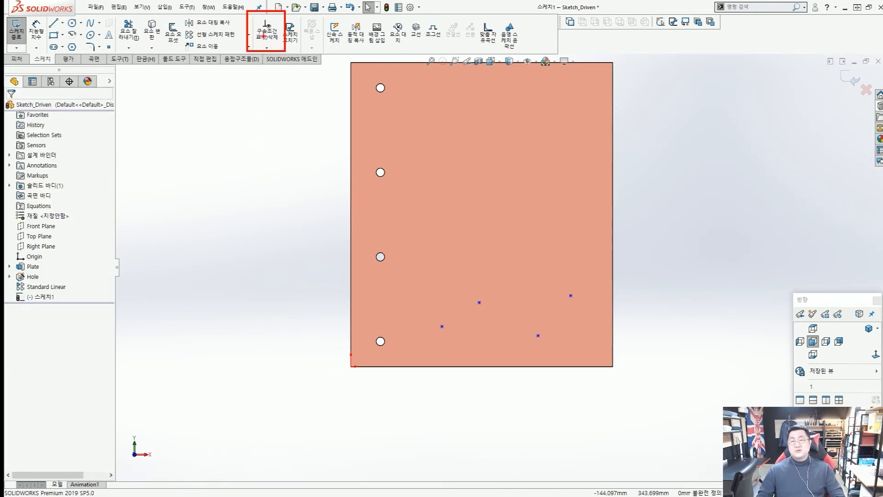
drag(306, 95, 274, 49)
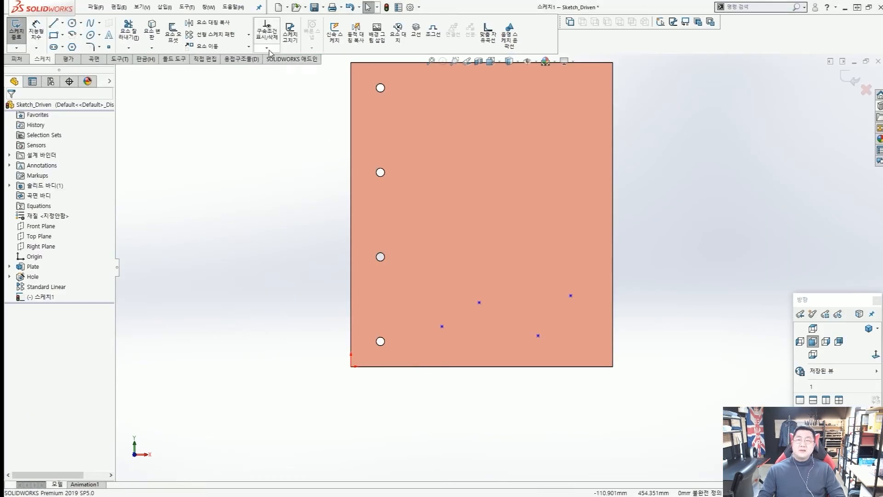
click(268, 59)
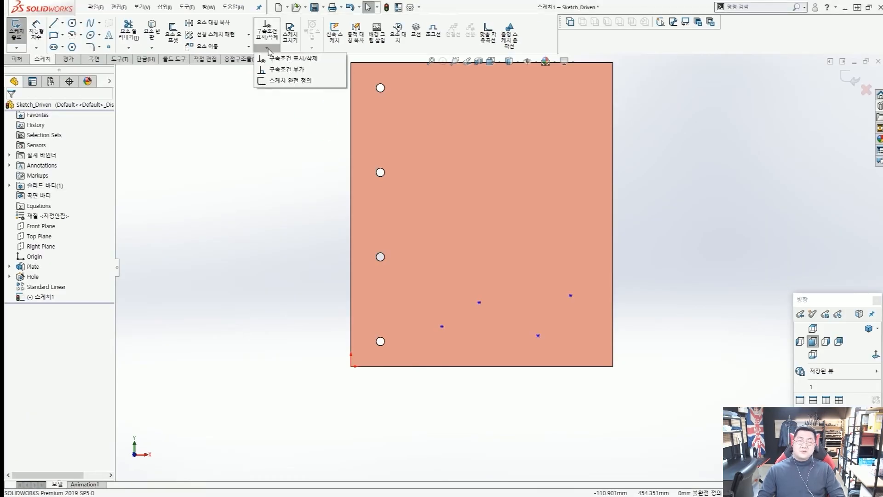
click(280, 81)
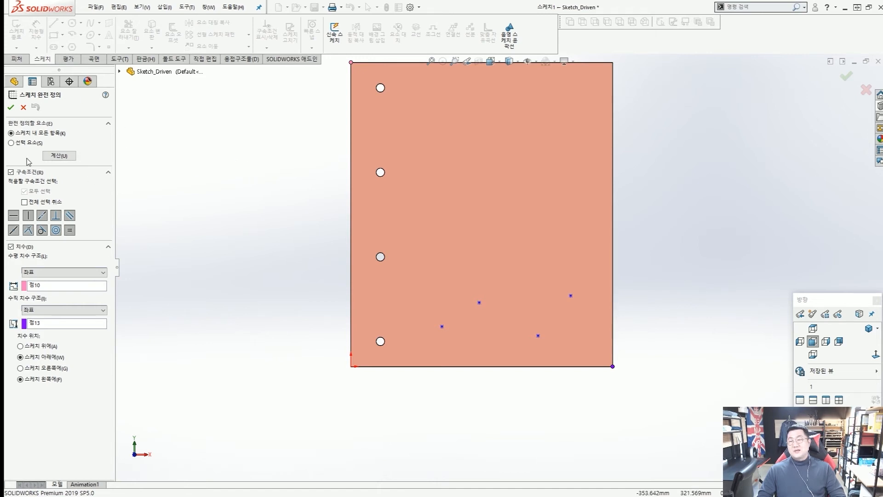
scroll(316, 164, up, 2)
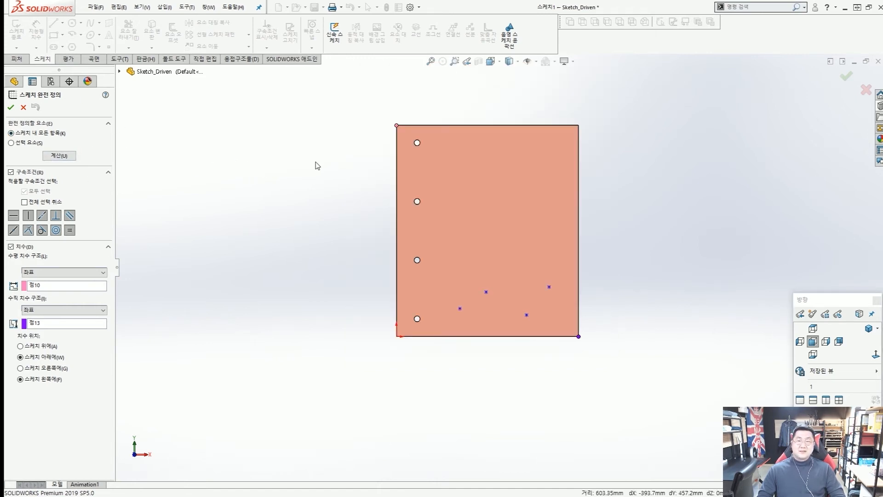
scroll(493, 221, down, 1)
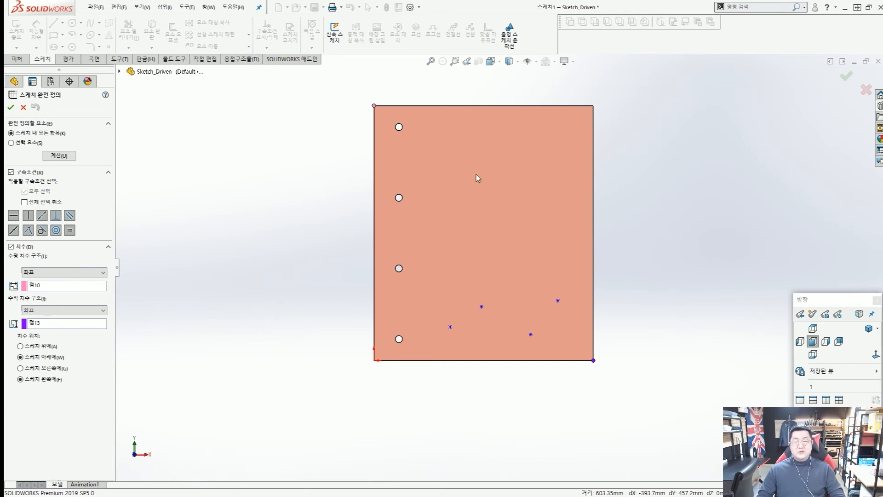
scroll(517, 189, up, 1)
scroll(545, 206, down, 1)
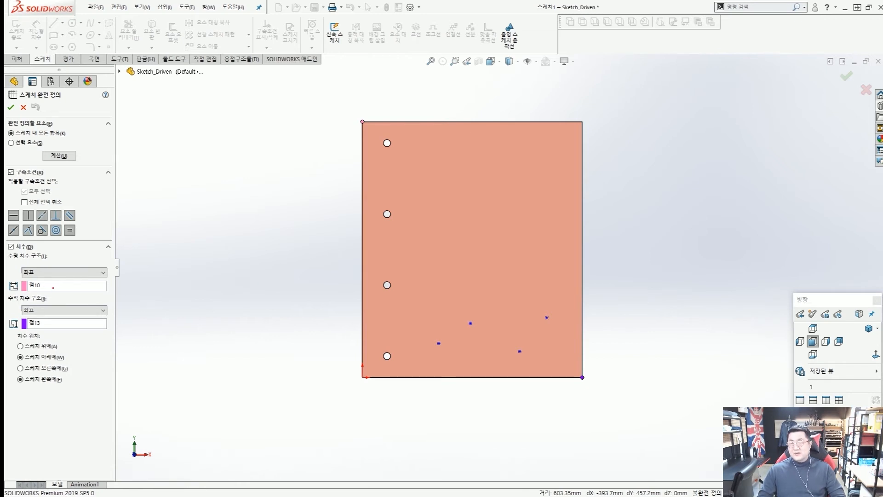
click(103, 273)
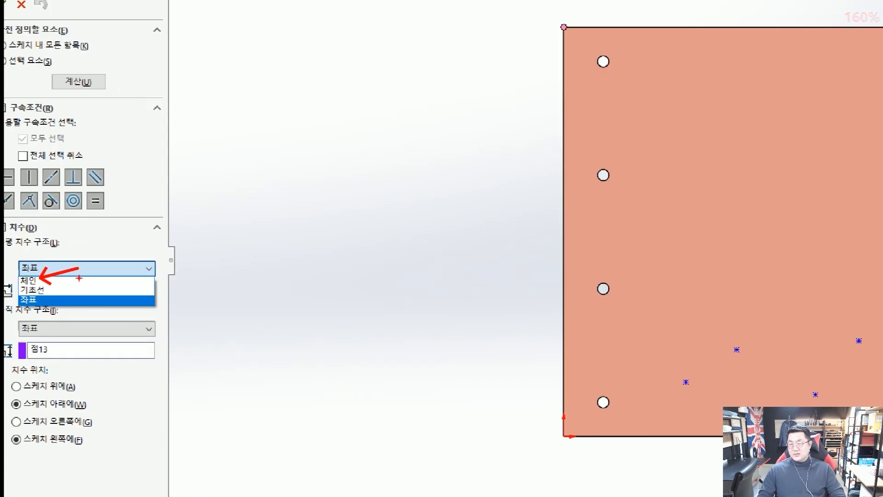
mouse_move(79, 278)
mouse_down()
mouse_move(53, 288)
mouse_move(46, 302)
mouse_up()
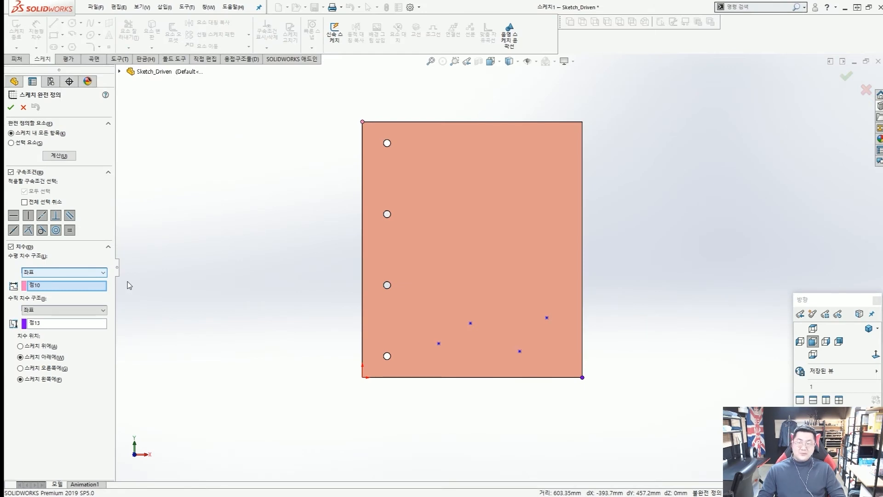
click(106, 273)
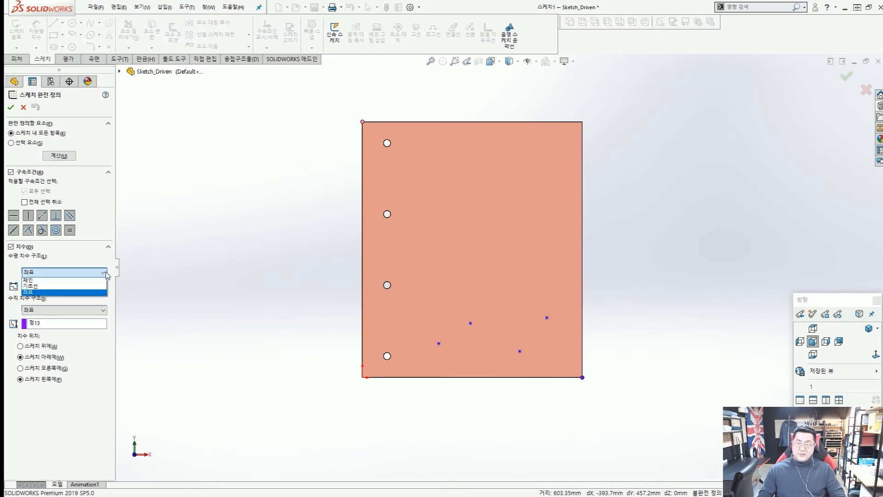
click(81, 291)
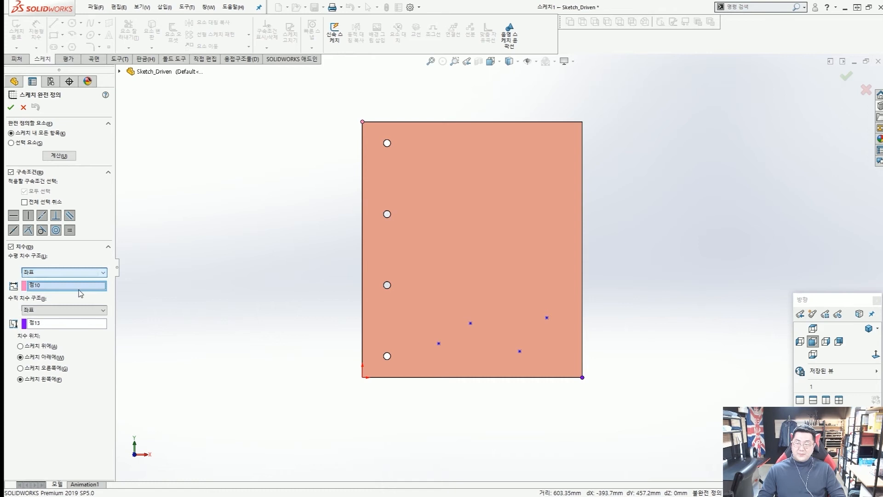
click(105, 312)
click(90, 336)
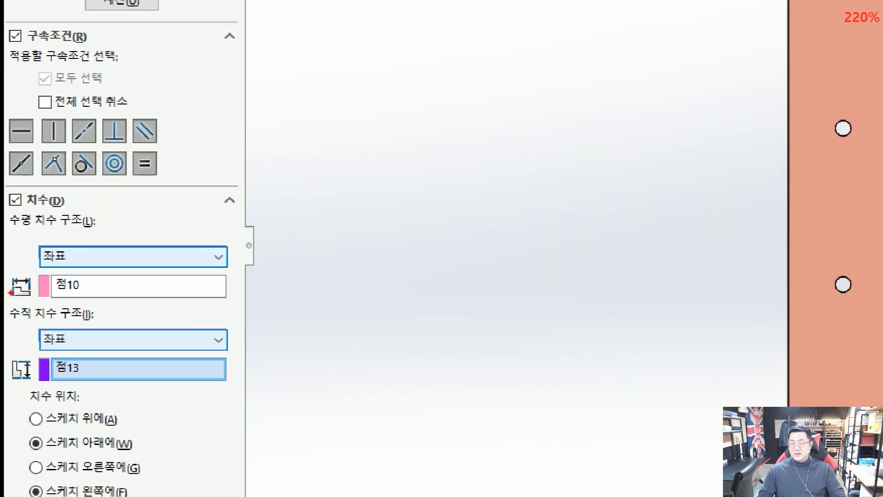
mouse_move(35, 306)
mouse_down()
mouse_move(6, 272)
mouse_move(33, 297)
mouse_up()
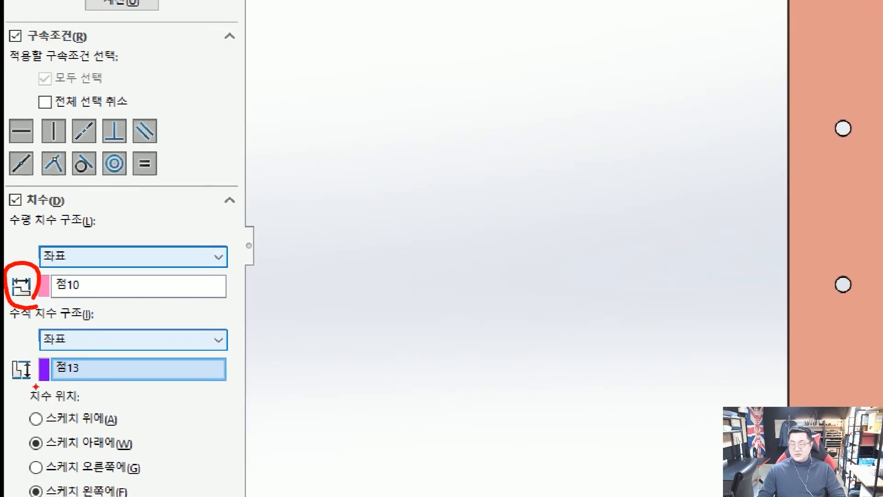
mouse_move(36, 388)
mouse_down()
mouse_move(11, 360)
mouse_move(41, 380)
mouse_up()
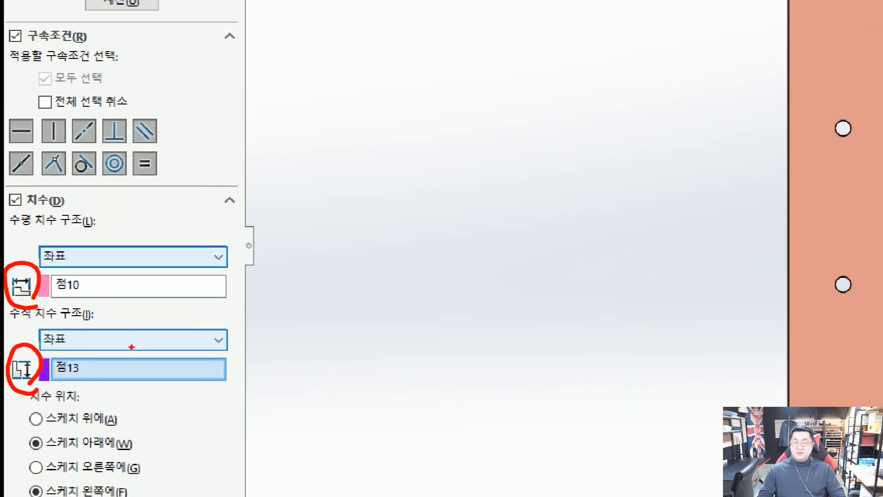
drag(114, 317, 90, 294)
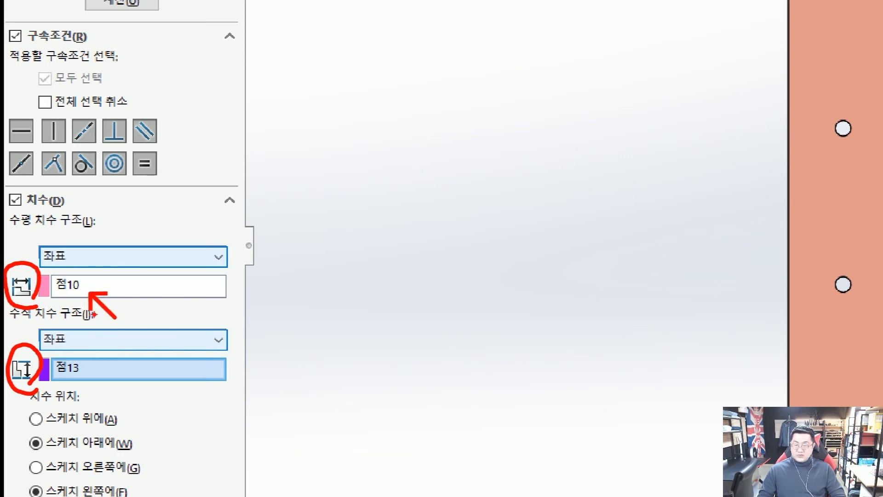
drag(103, 380, 79, 366)
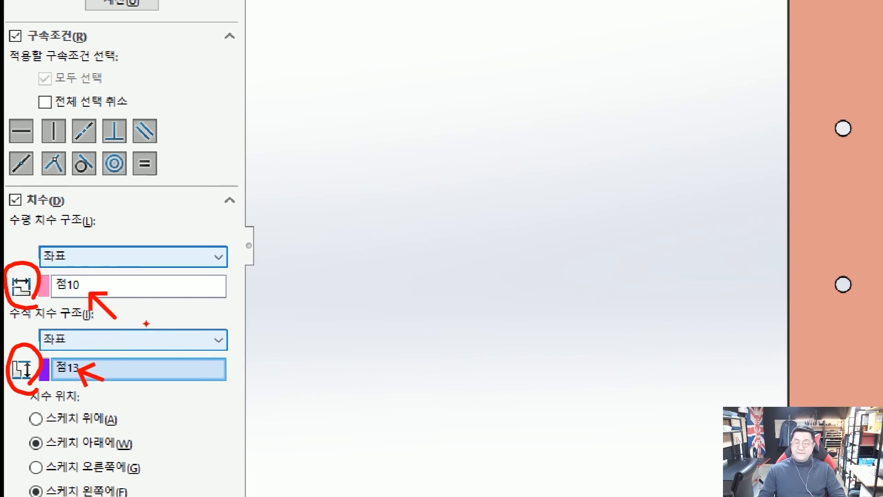
key(Escape)
Set the plate's lower-left vertex as the horizontal dimension datum and the coincident origin point as the vertical datum.
click(59, 286)
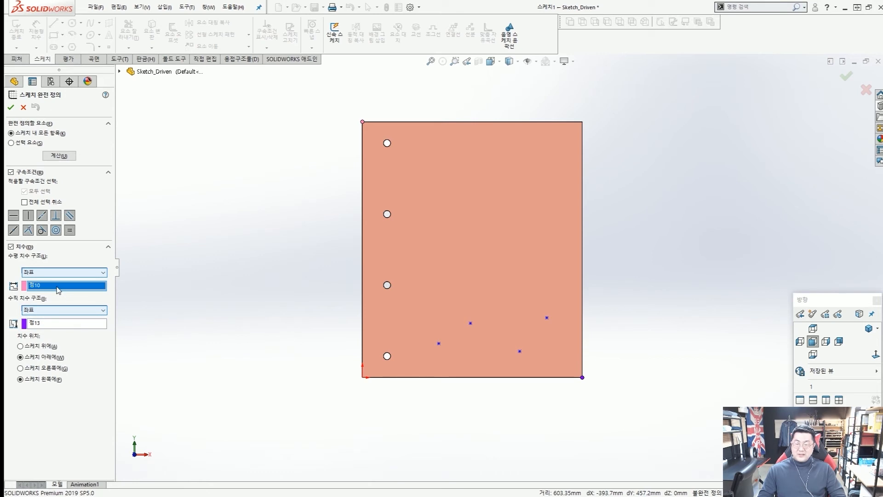
scroll(357, 386, down, 3)
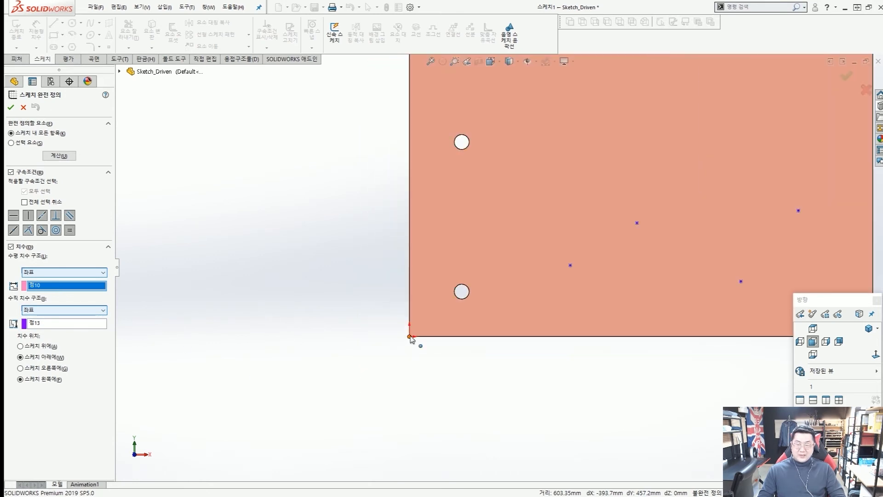
click(410, 337)
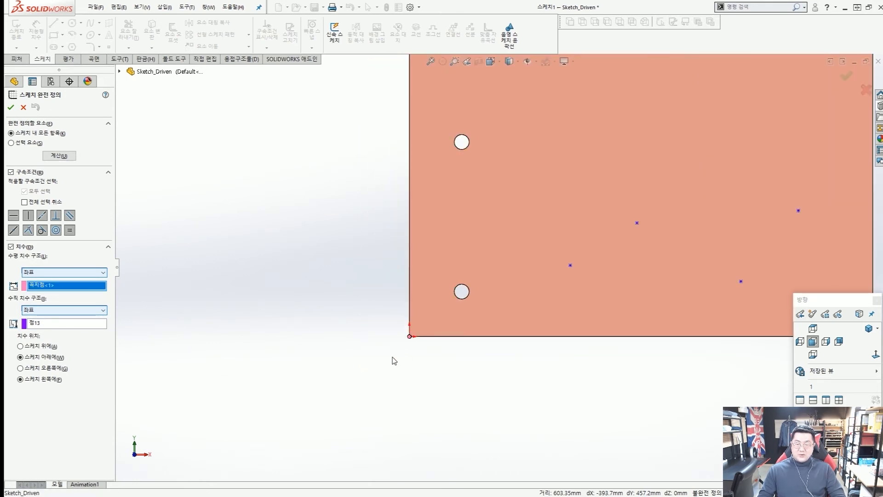
mouse_move(369, 363)
mouse_down()
mouse_move(402, 339)
mouse_move(122, 285)
mouse_move(138, 294)
mouse_up()
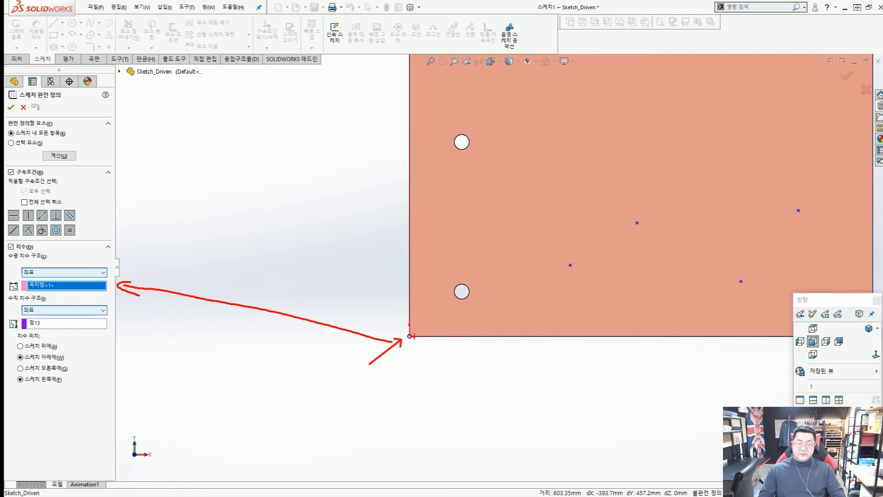
click(62, 324)
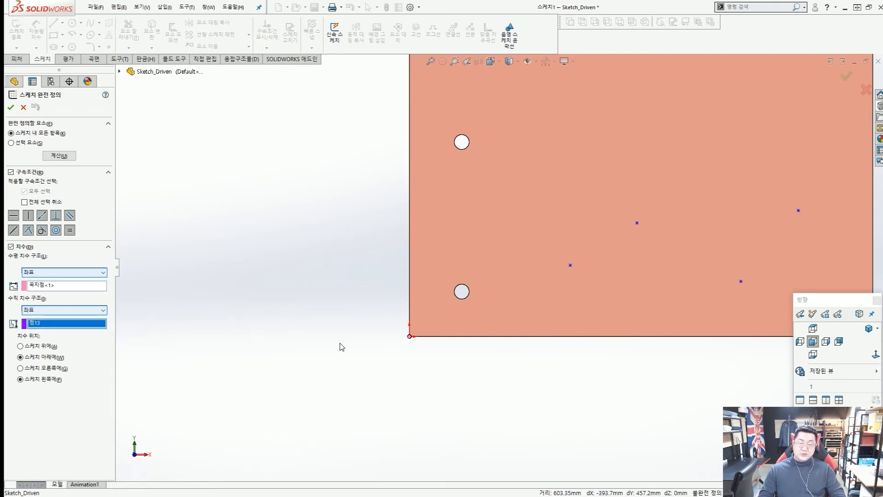
click(409, 337)
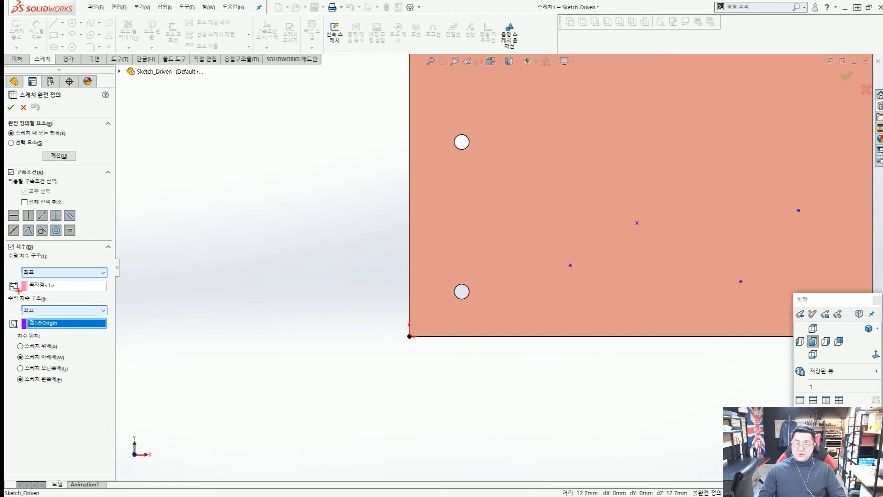
drag(410, 339, 414, 366)
mouse_move(354, 337)
mouse_down()
mouse_move(387, 336)
mouse_move(399, 350)
mouse_up()
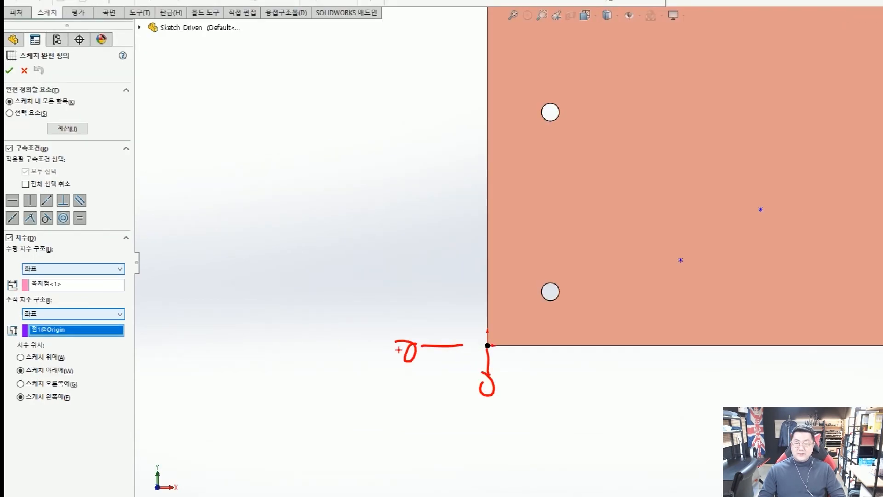
key(Escape)
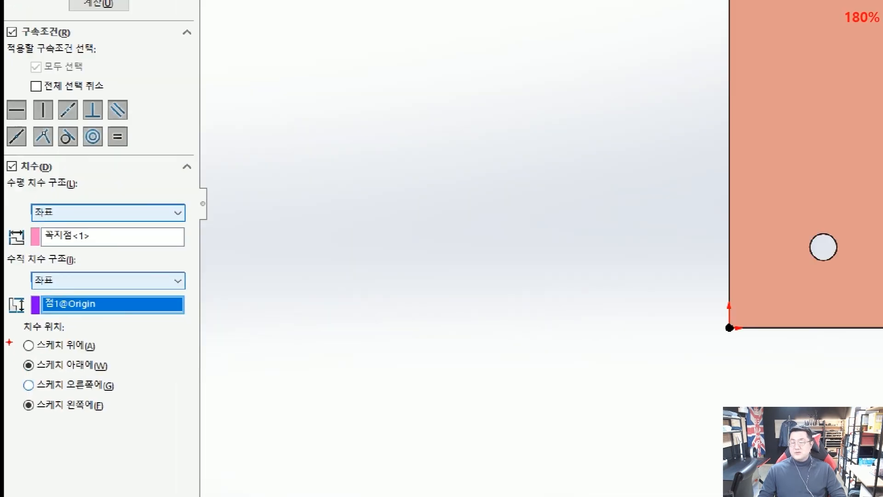
drag(7, 331, 83, 389)
drag(92, 381, 117, 391)
mouse_move(204, 381)
mouse_down()
mouse_move(149, 369)
mouse_move(155, 382)
mouse_up()
drag(13, 373, 120, 370)
drag(24, 415, 107, 414)
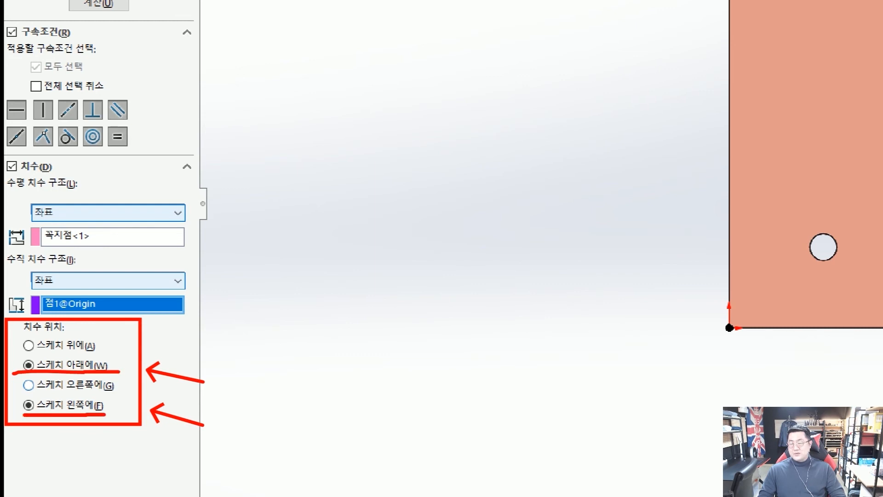
key(Escape)
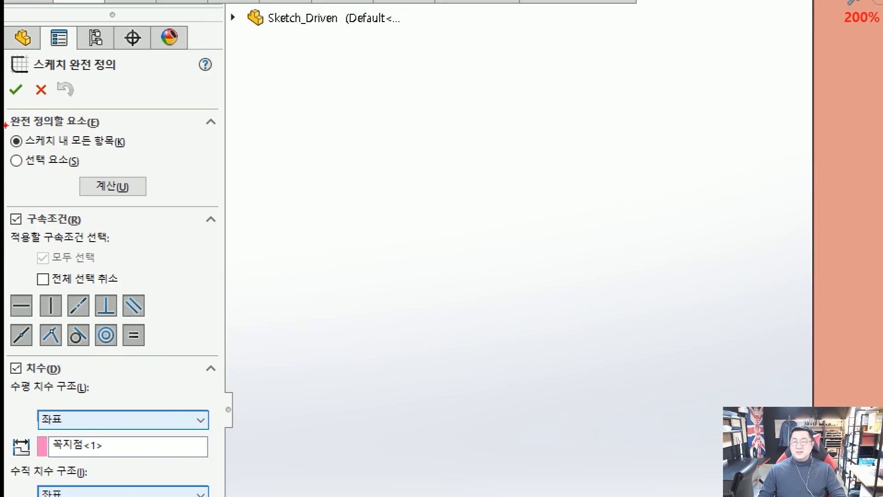
drag(7, 125, 68, 139)
drag(226, 159, 154, 138)
key(Escape)
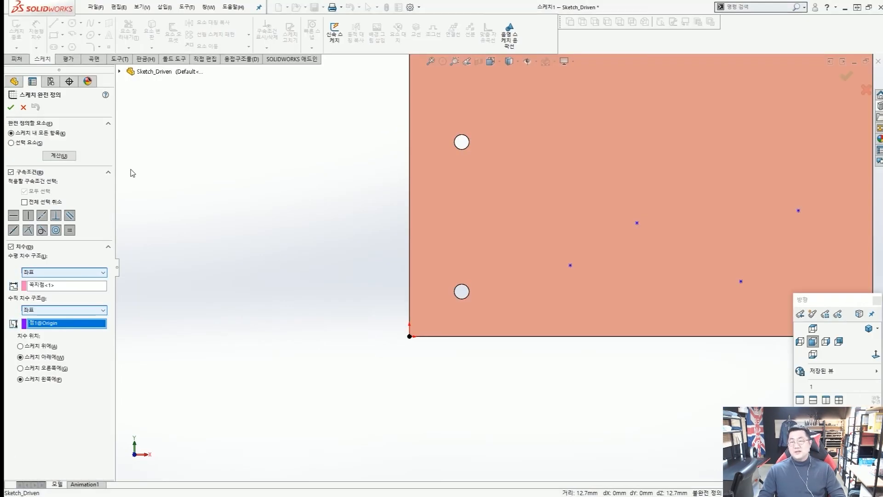
Calculate the ordinate dimensions for all entities in the sketch, placed below and left of it, and accept them.
click(138, 188)
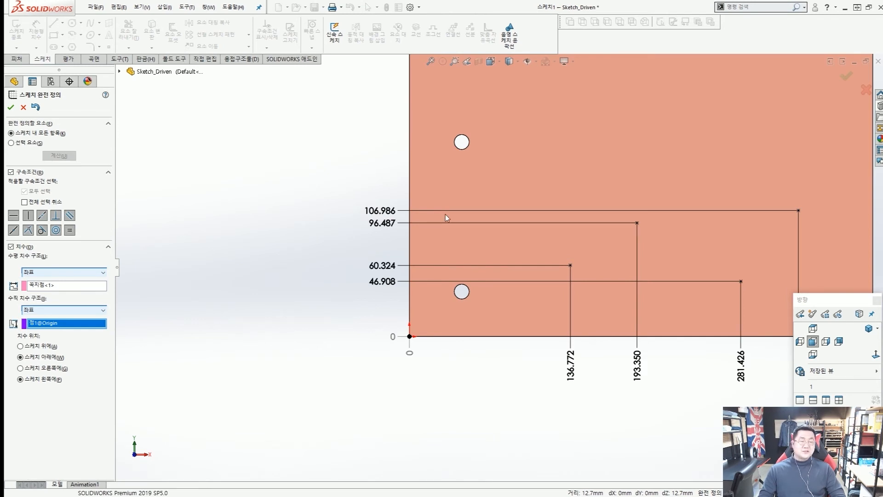
scroll(611, 221, up, 3)
scroll(664, 216, down, 2)
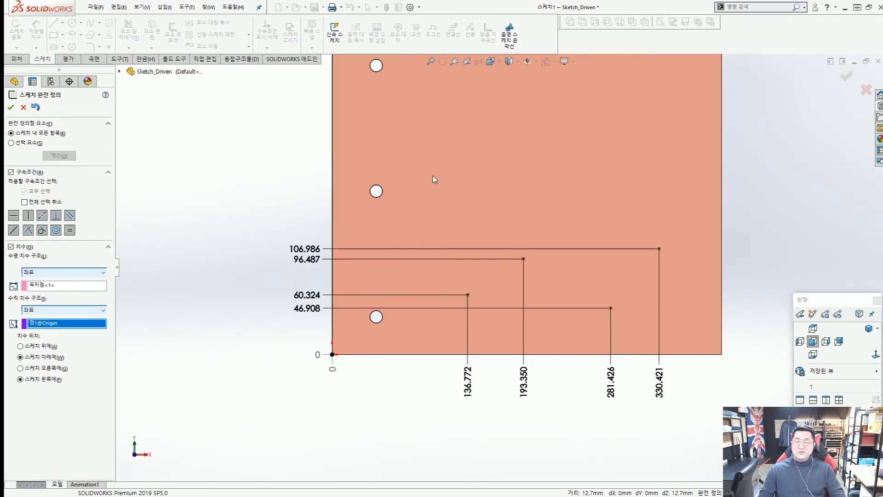
click(11, 107)
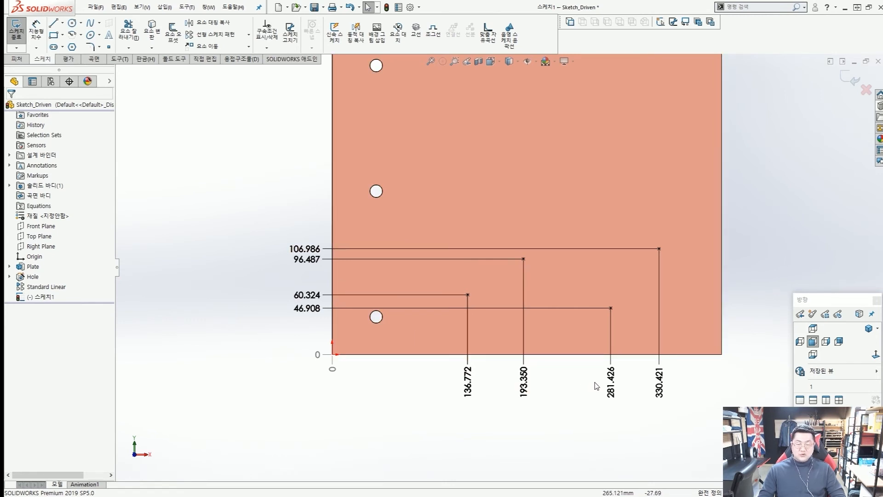
Check the ordinate dimensions of the four points and exit the sketch.
scroll(598, 384, down, 2)
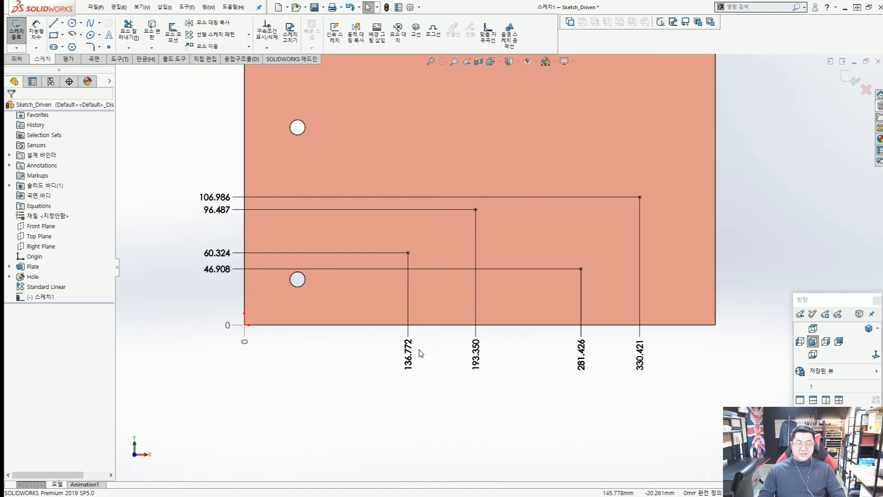
scroll(419, 353, down, 1)
click(408, 355)
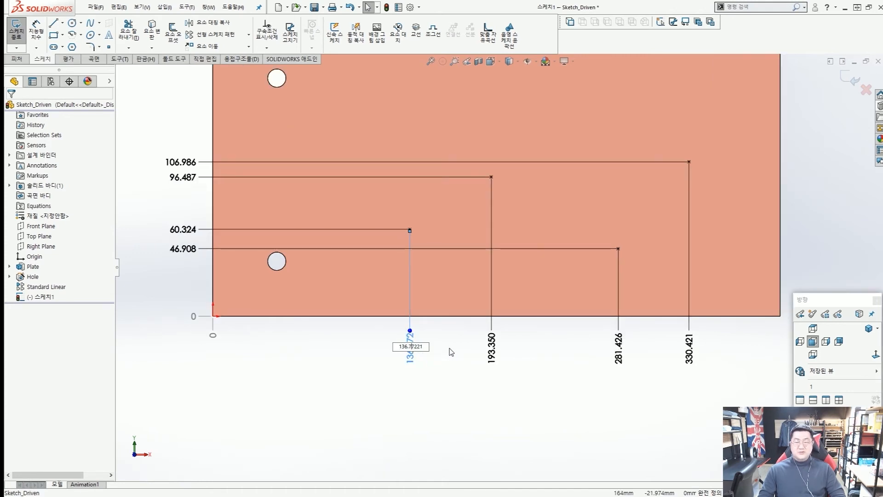
key(Escape)
scroll(450, 349, up, 3)
scroll(445, 256, up, 3)
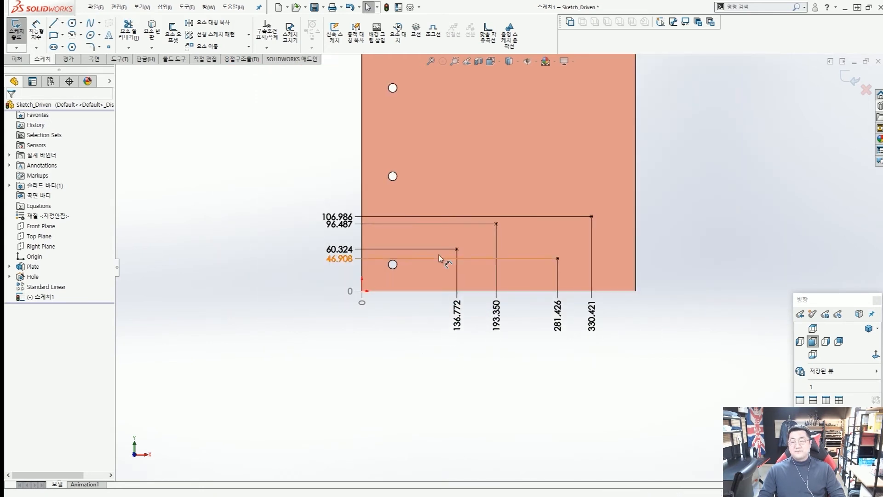
scroll(501, 219, up, 2)
scroll(513, 214, down, 3)
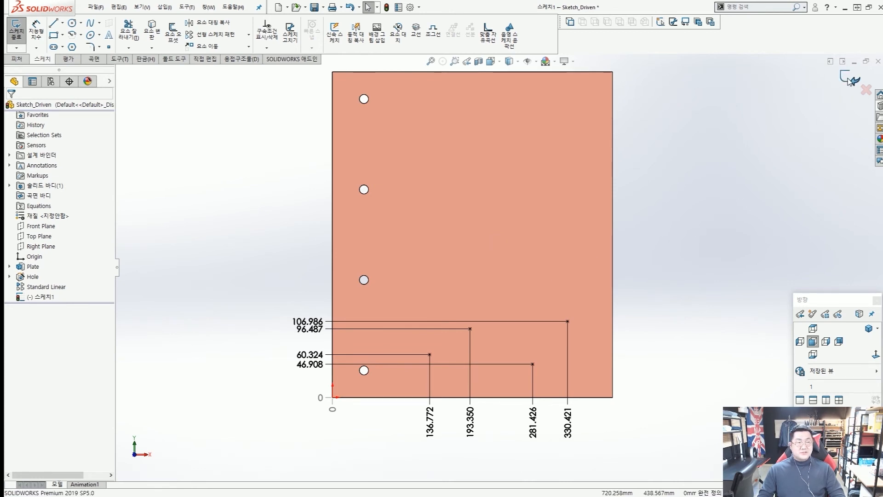
key(ctrl+b)
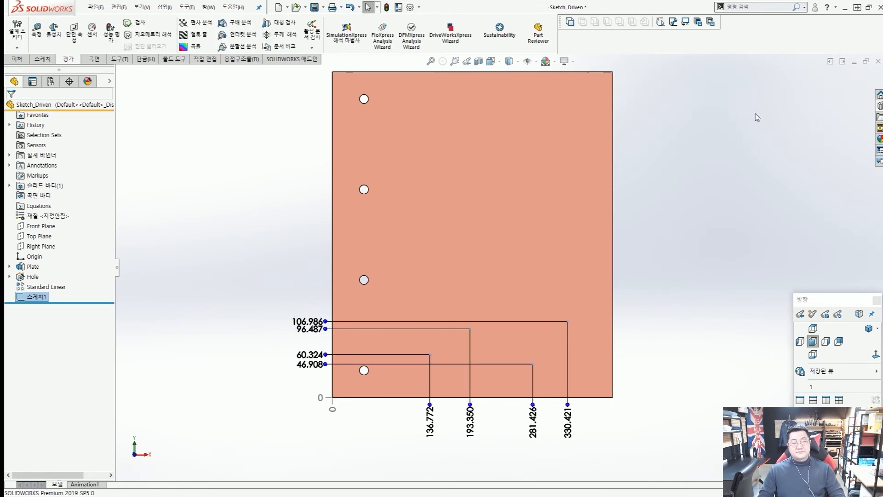
Start a sketch-driven pattern on the plate and set the four-point sketch as its layout sketch.
middle_drag(560, 289, 391, 202)
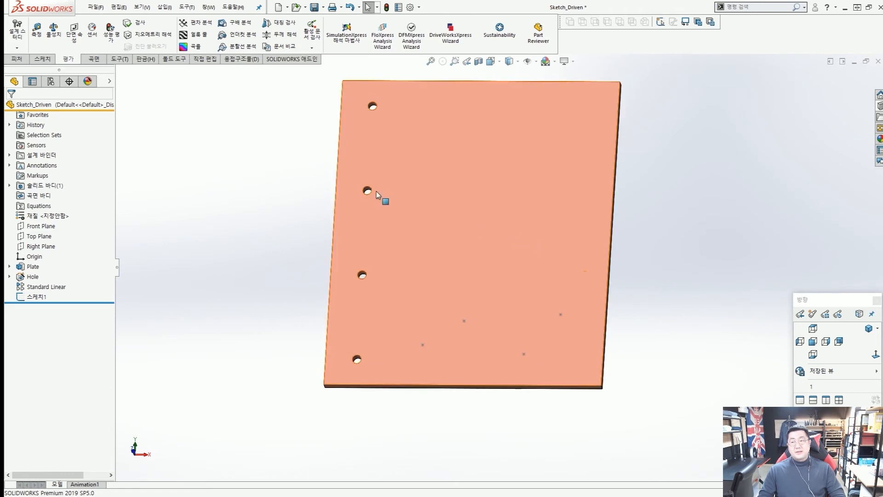
click(17, 59)
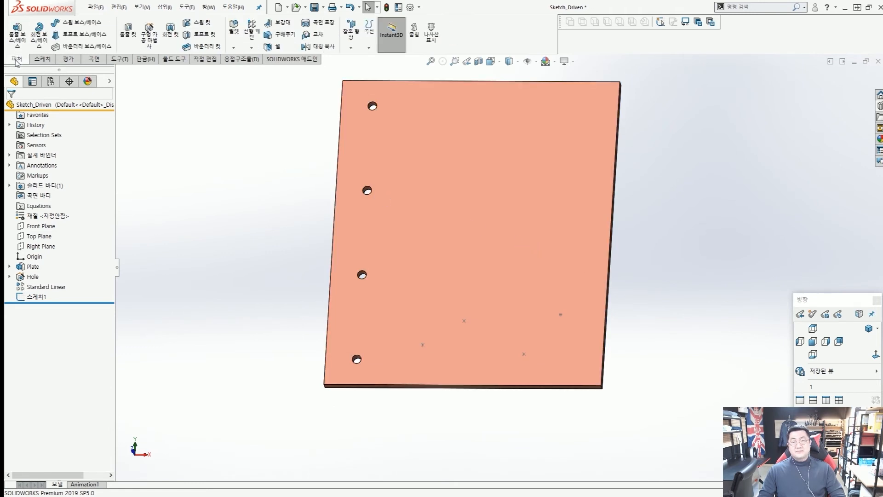
click(251, 47)
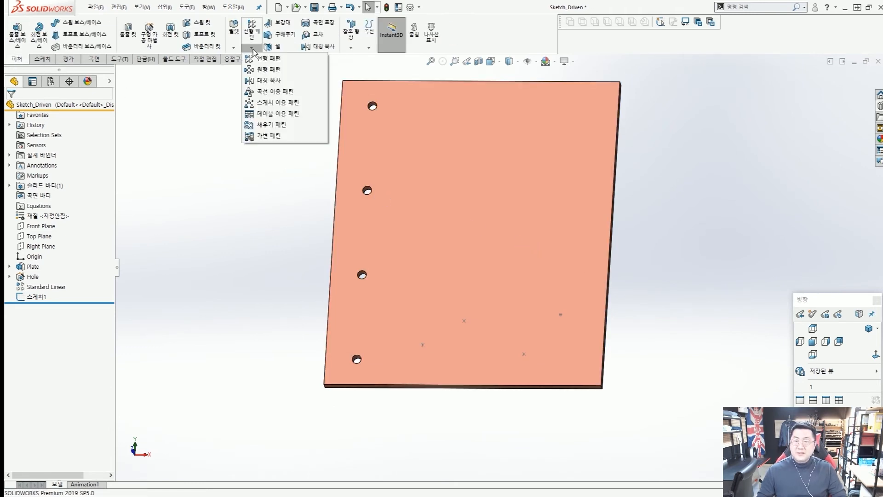
click(269, 103)
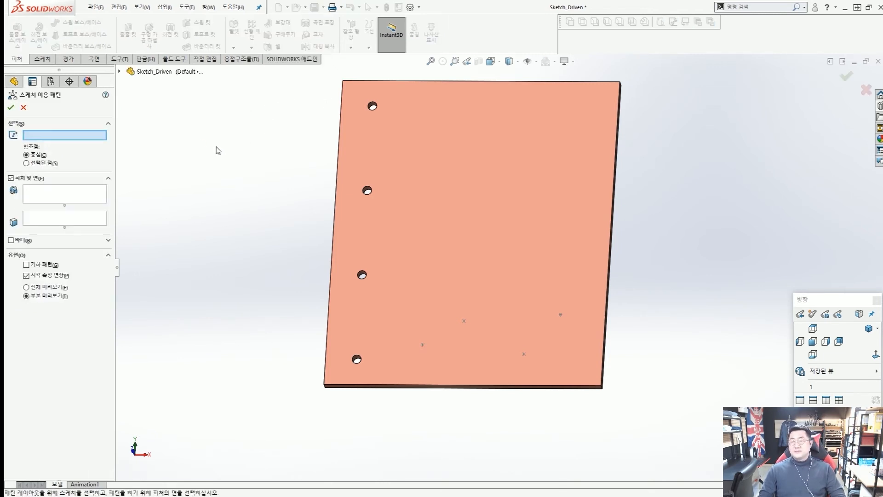
mouse_move(8, 121)
mouse_down()
mouse_move(119, 150)
mouse_move(405, 327)
mouse_up()
key(Escape)
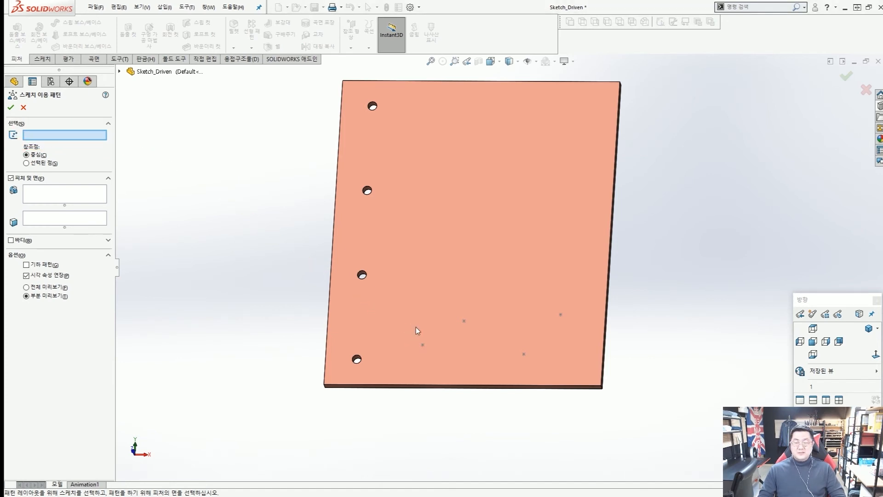
click(423, 346)
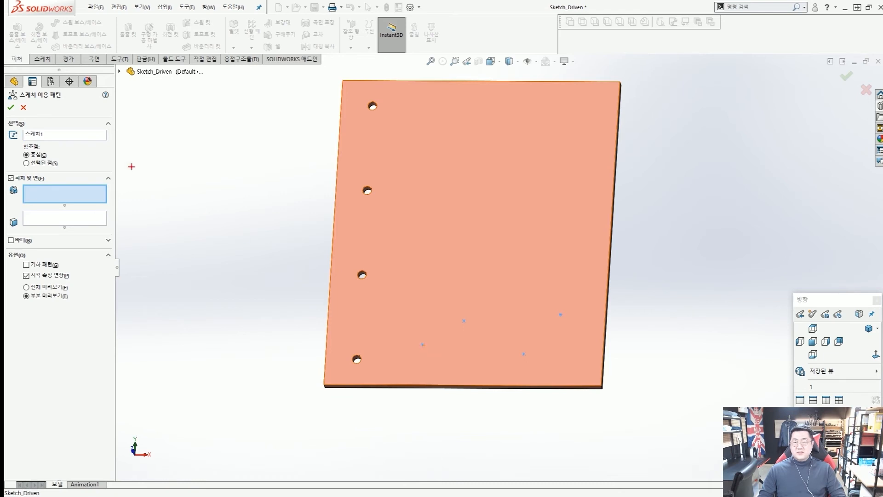
mouse_move(9, 123)
mouse_down()
mouse_move(95, 143)
mouse_move(107, 143)
mouse_move(109, 132)
mouse_up()
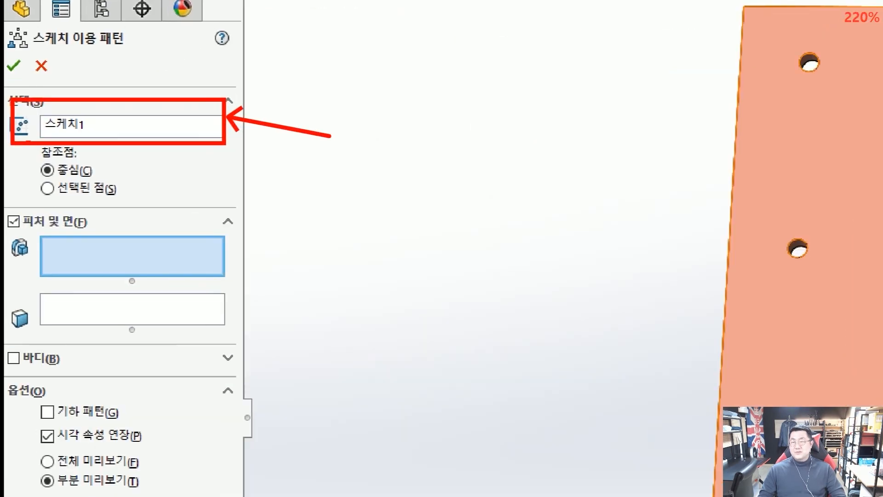
drag(18, 143, 61, 156)
key(Escape)
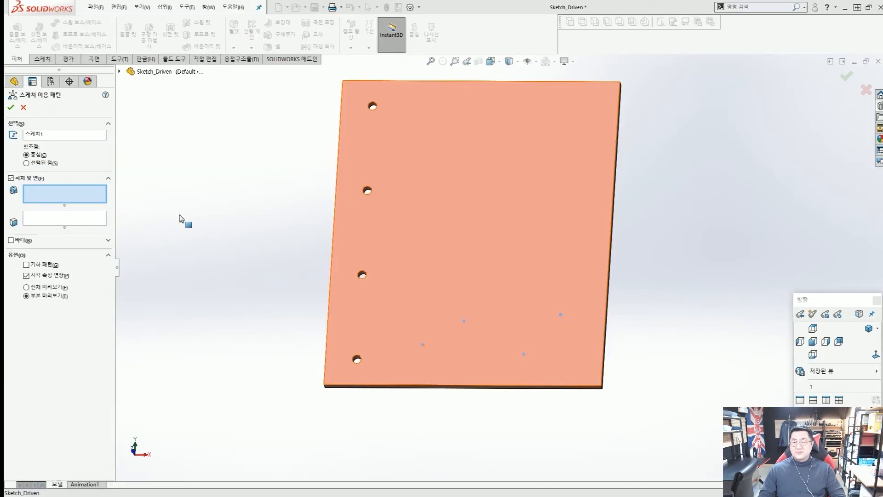
key(ctrl+2)
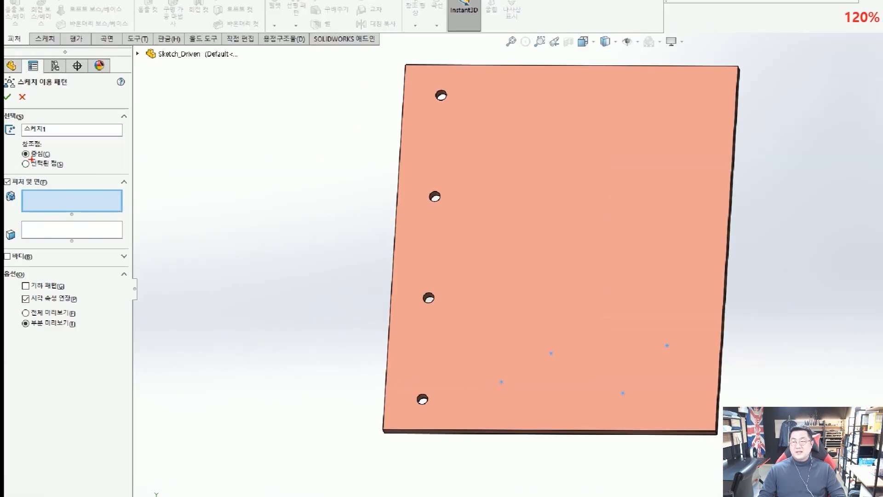
mouse_move(37, 140)
mouse_down()
mouse_move(24, 159)
mouse_move(54, 158)
mouse_move(349, 327)
mouse_up()
mouse_move(412, 359)
mouse_down()
mouse_move(506, 387)
mouse_move(501, 397)
mouse_up()
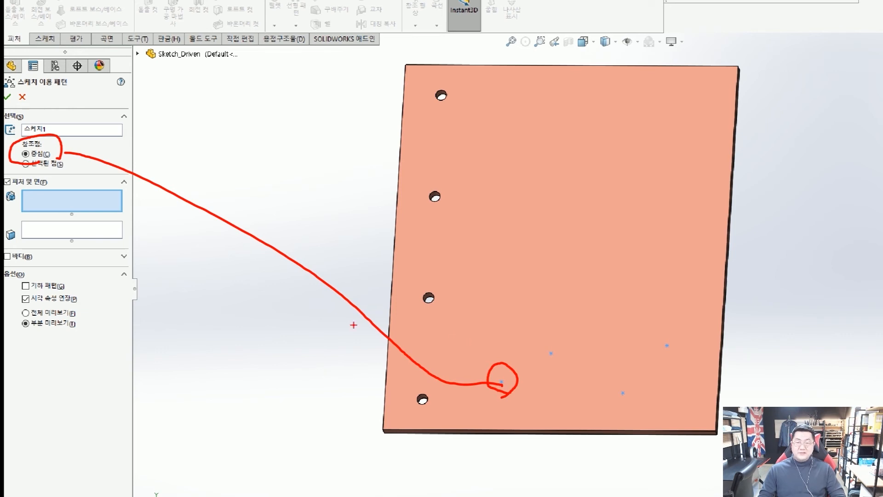
key(Escape)
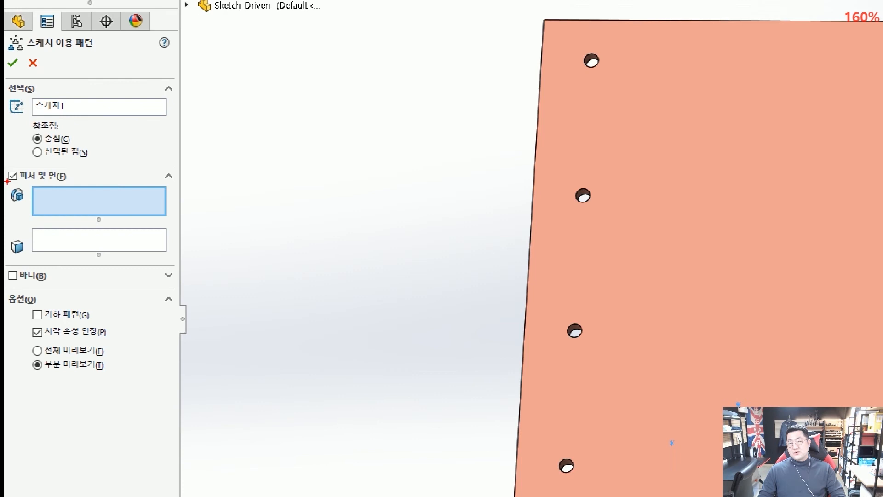
drag(7, 181, 117, 205)
drag(169, 221, 127, 221)
drag(198, 243, 163, 244)
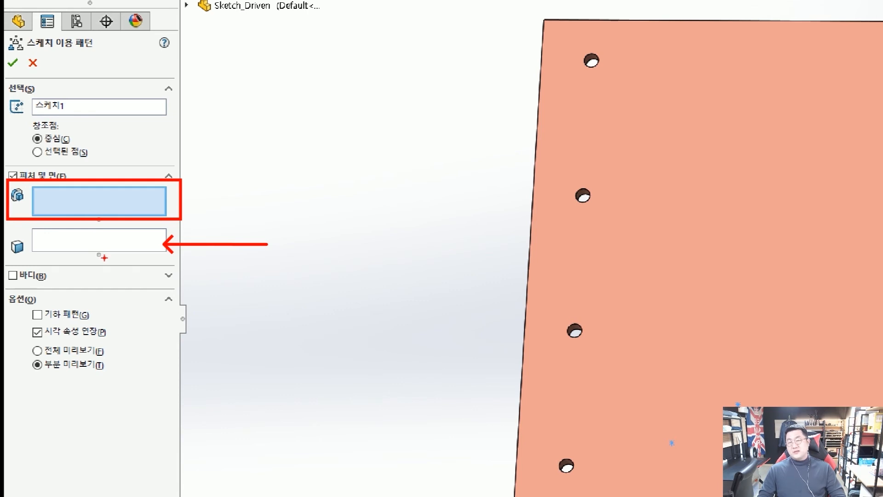
mouse_move(104, 257)
mouse_down()
mouse_move(103, 234)
mouse_move(115, 246)
mouse_up()
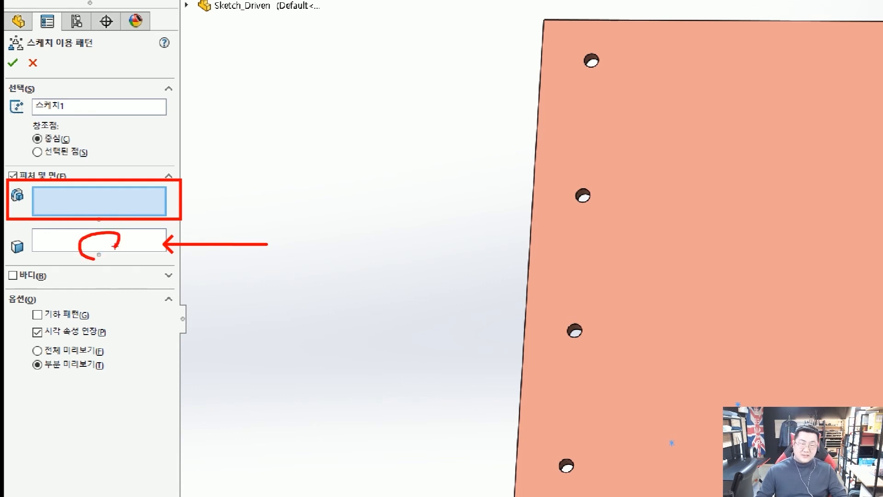
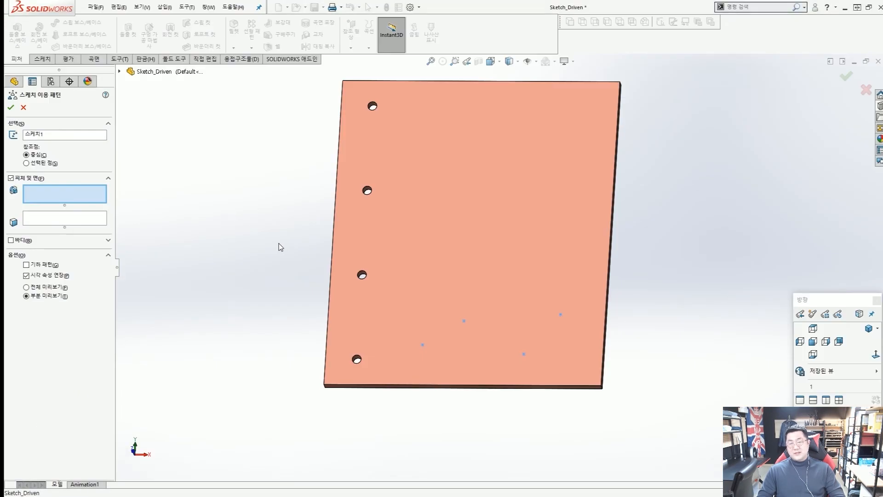
mouse_move(375, 377)
mouse_down()
mouse_move(323, 345)
mouse_move(366, 374)
mouse_up()
mouse_move(370, 288)
mouse_down()
mouse_move(340, 260)
mouse_move(350, 68)
mouse_move(396, 156)
mouse_move(360, 254)
mouse_up()
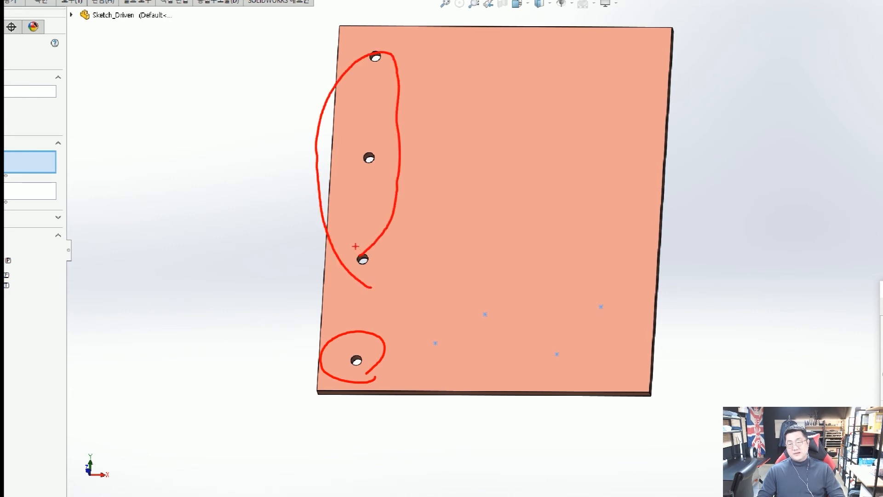
key(Escape)
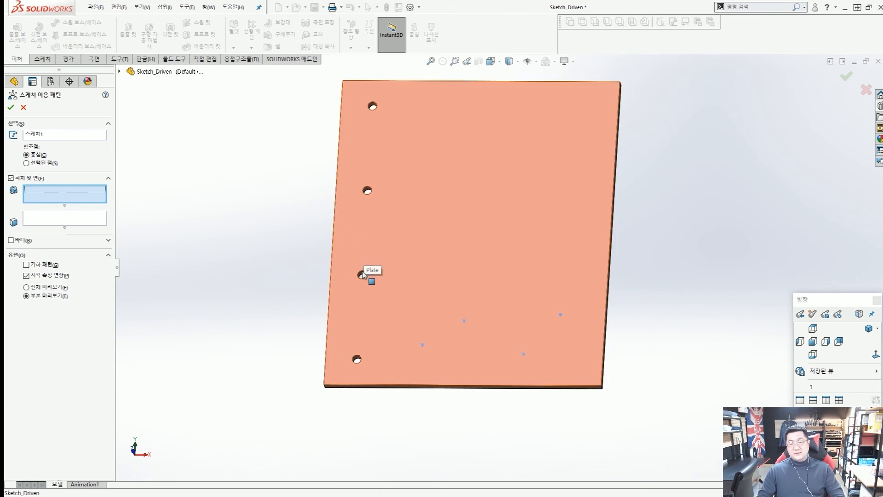
Try the Standard Linear hole feature as the feature to pattern, and remove it from the selection.
scroll(362, 275, down, 8)
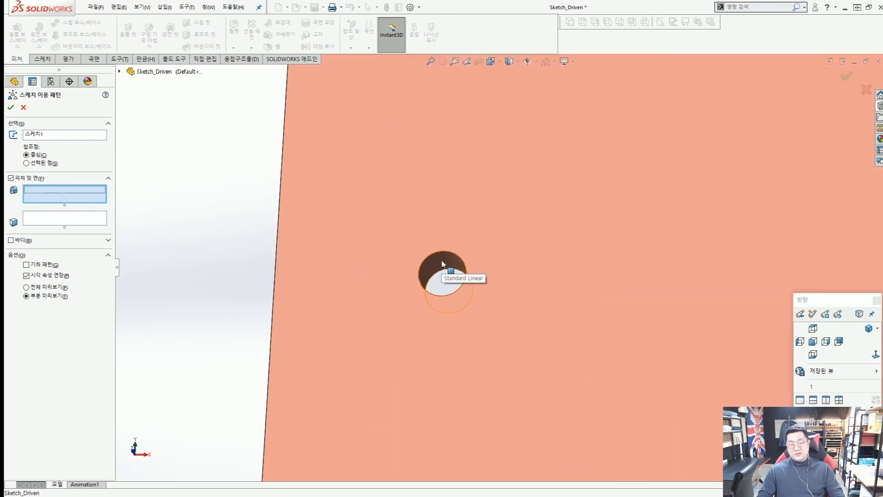
click(442, 263)
scroll(446, 264, up, 8)
scroll(539, 261, down, 3)
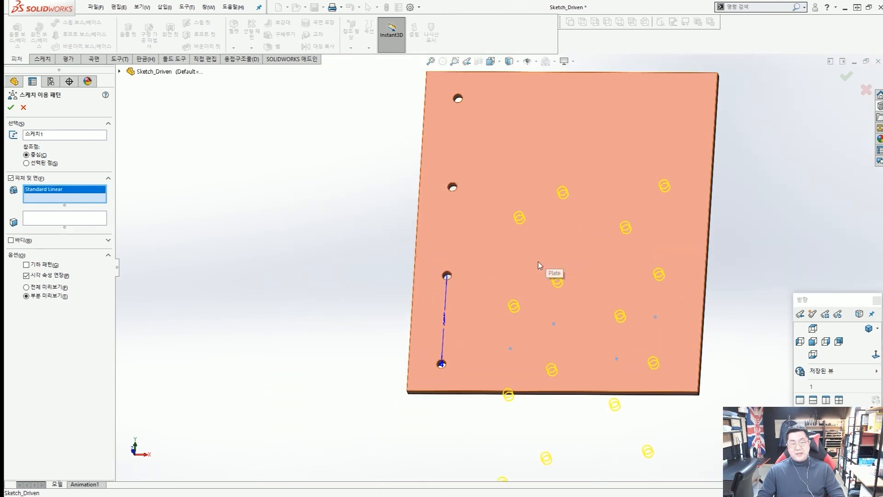
key(ctrl+2)
mouse_move(471, 292)
mouse_down()
mouse_move(438, 83)
mouse_move(474, 223)
mouse_move(589, 228)
mouse_move(544, 270)
mouse_up()
mouse_move(499, 319)
mouse_down()
mouse_move(651, 245)
mouse_move(574, 349)
mouse_up()
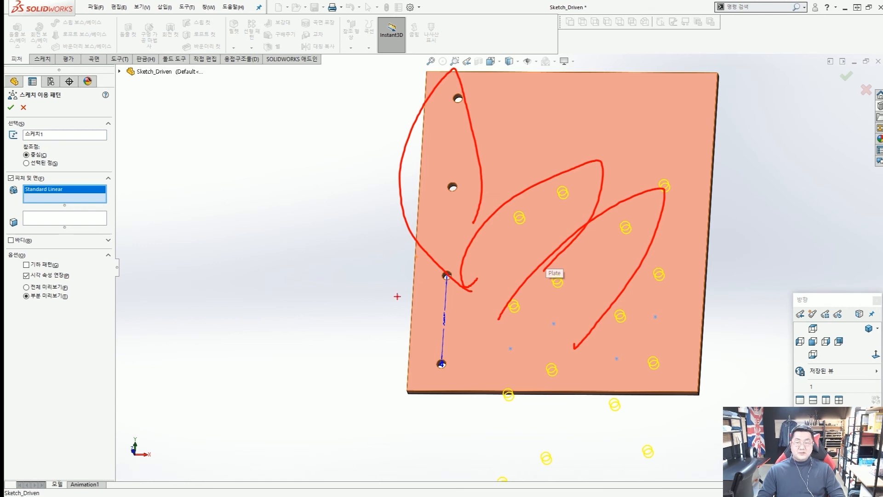
key(Escape)
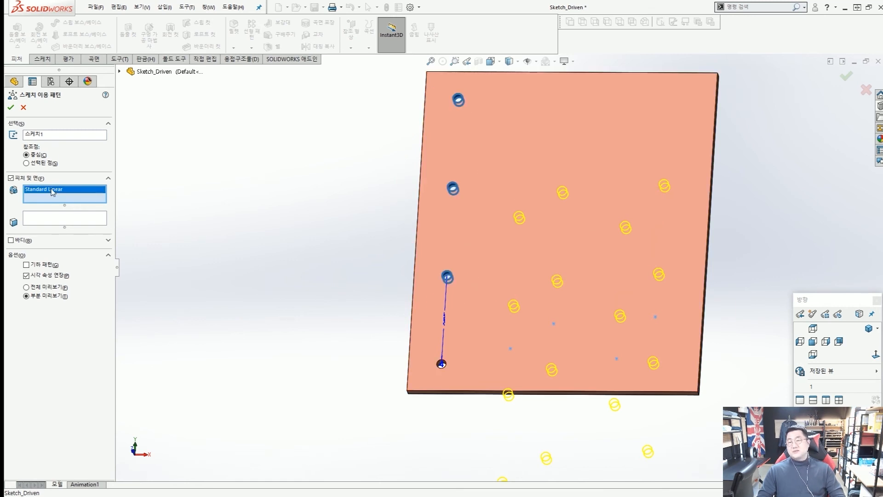
key(Delete)
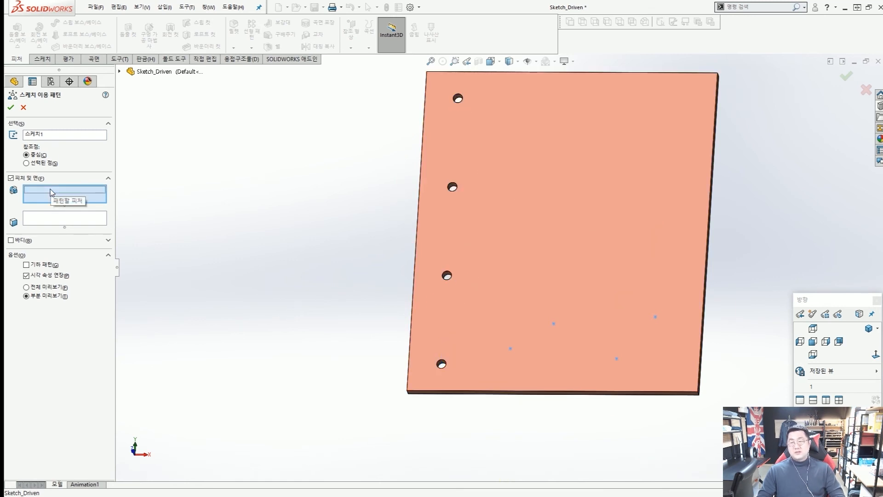
Try the inner face of the second hole from the plate's lower edge as the face to pattern, and clear it.
click(34, 223)
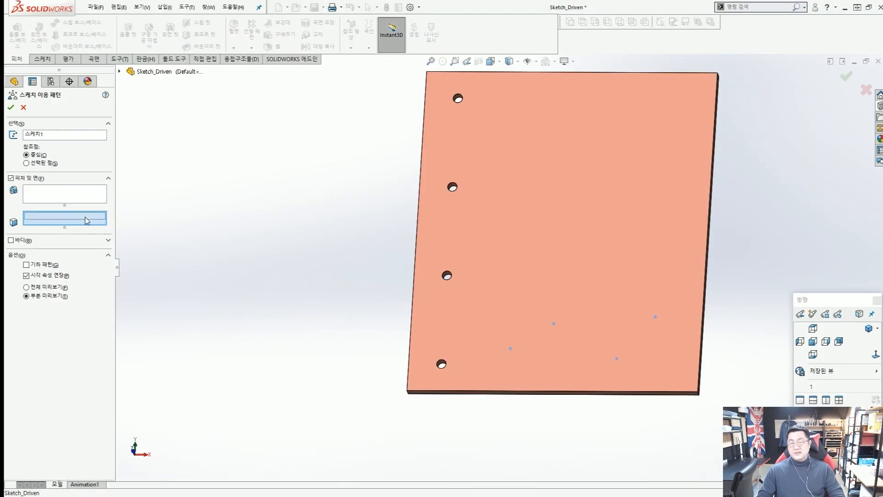
scroll(447, 271, down, 2)
scroll(483, 266, up, 4)
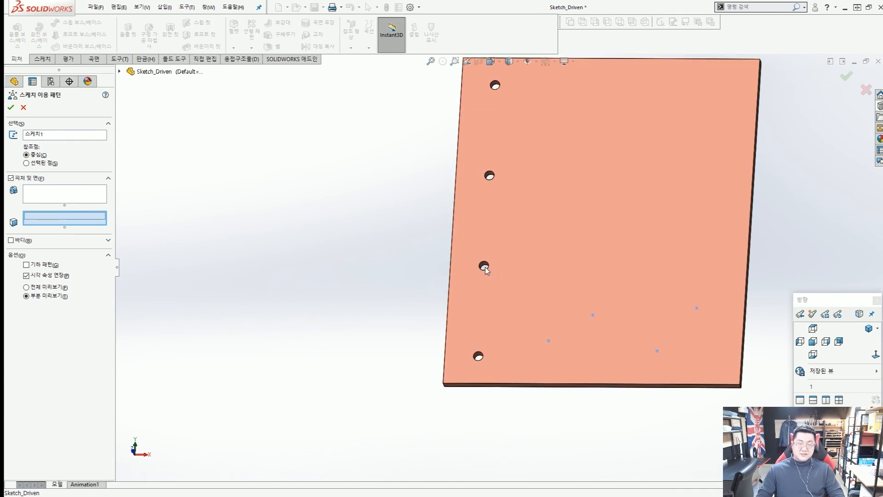
scroll(492, 266, down, 6)
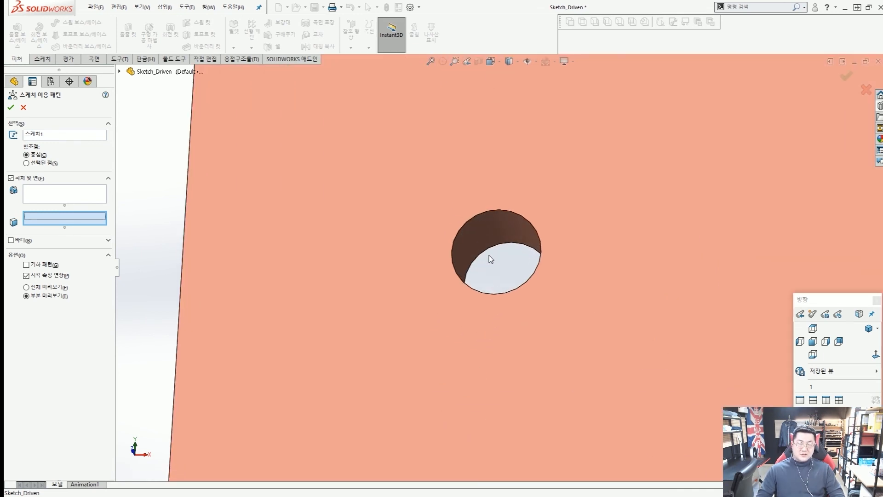
click(492, 225)
scroll(494, 227, up, 3)
scroll(494, 227, up, 5)
scroll(639, 318, down, 2)
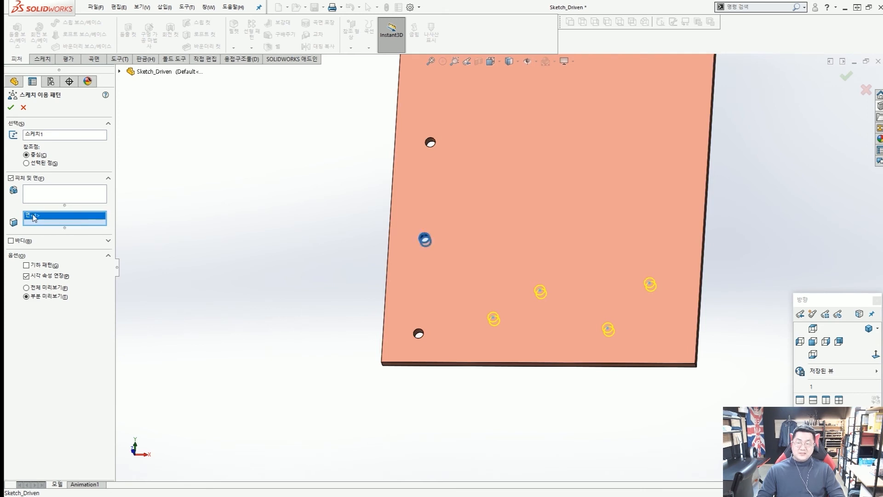
key(Delete)
Set the inner face of the plate's uppermost hole as the face to pattern and create the sketch-driven pattern, with the centroid as reference point.
scroll(432, 161, up, 2)
scroll(464, 135, down, 2)
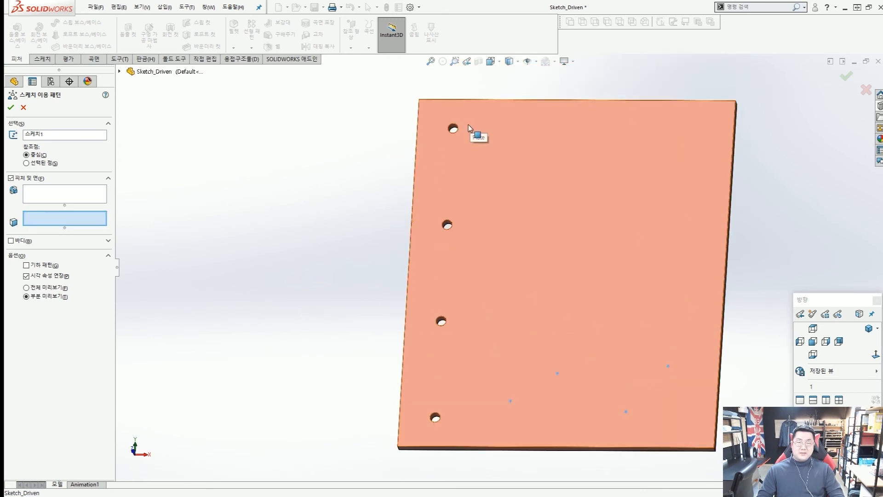
scroll(467, 133, down, 4)
click(433, 207)
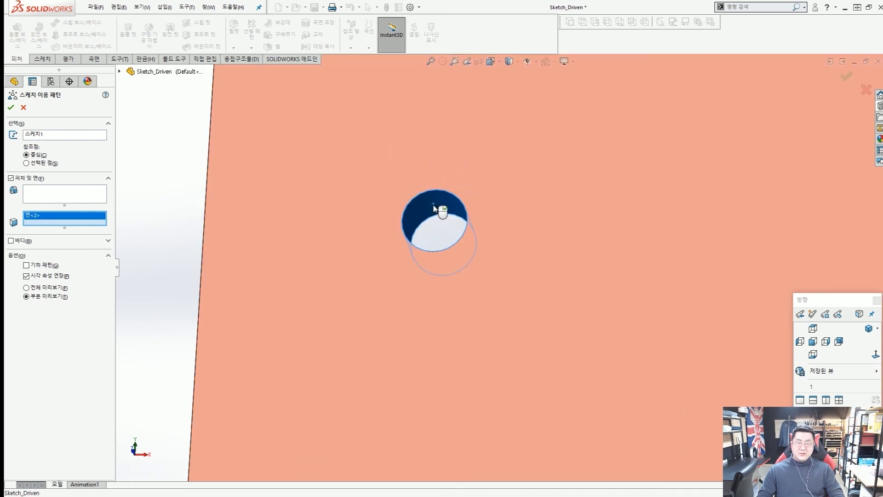
scroll(434, 207, up, 6)
scroll(554, 319, down, 4)
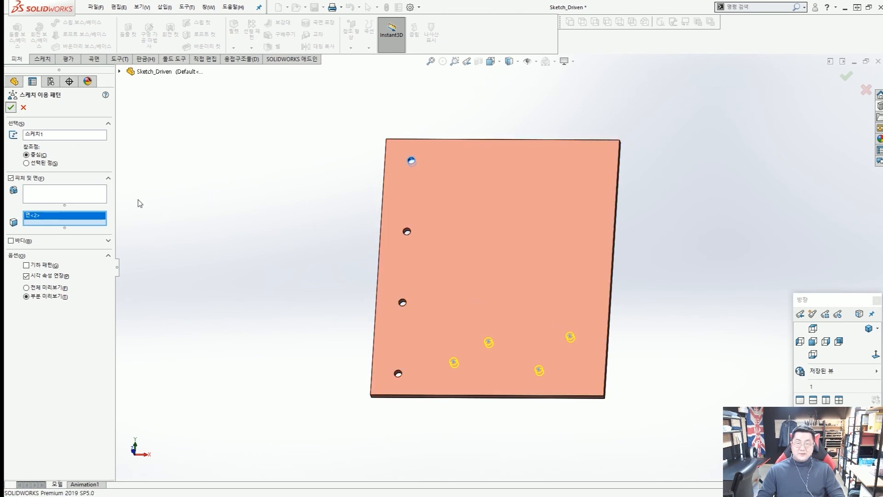
click(11, 107)
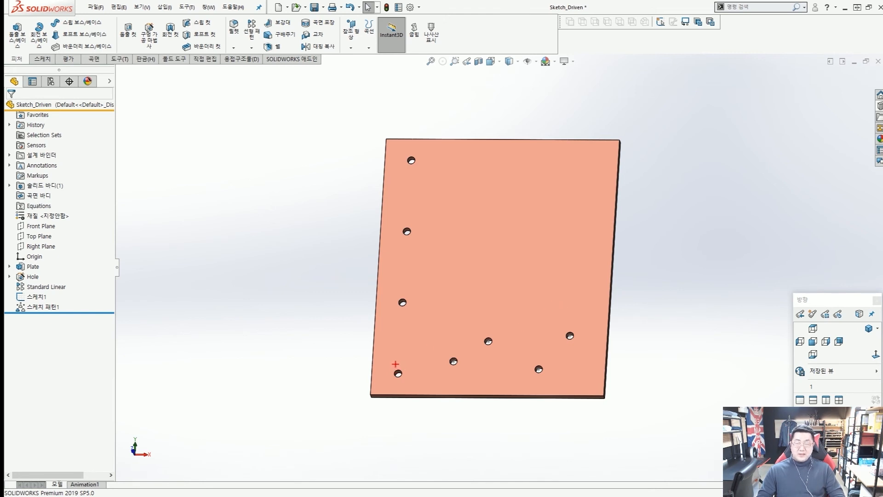
mouse_move(396, 362)
mouse_down()
mouse_move(379, 375)
mouse_move(400, 388)
mouse_up()
mouse_move(410, 314)
mouse_down()
mouse_move(385, 169)
mouse_move(428, 242)
mouse_up()
mouse_move(408, 191)
mouse_down()
mouse_move(406, 223)
mouse_move(415, 226)
mouse_up()
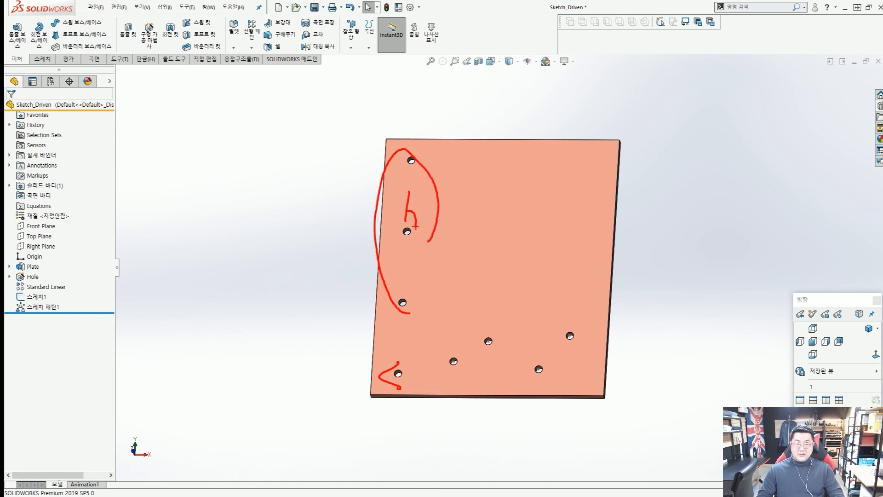
mouse_move(569, 382)
mouse_down()
mouse_move(524, 299)
mouse_move(573, 355)
mouse_up()
mouse_move(514, 327)
mouse_down()
mouse_move(510, 300)
mouse_move(429, 196)
mouse_up()
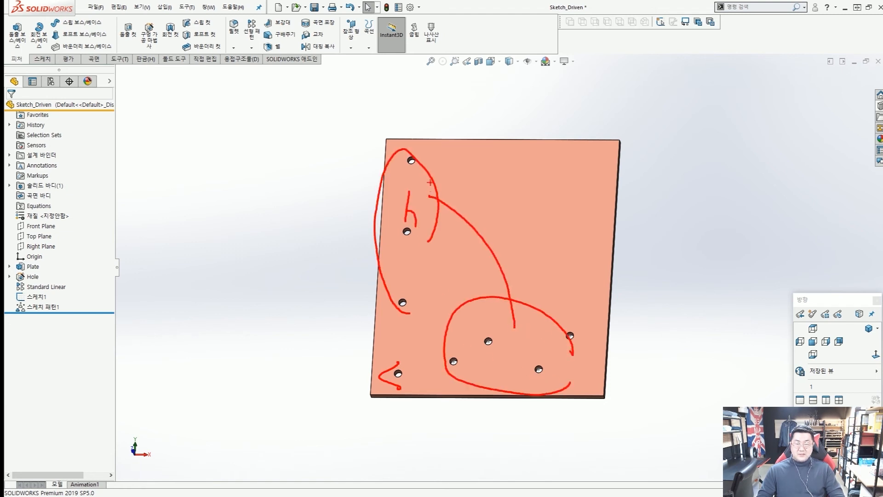
drag(424, 154, 421, 177)
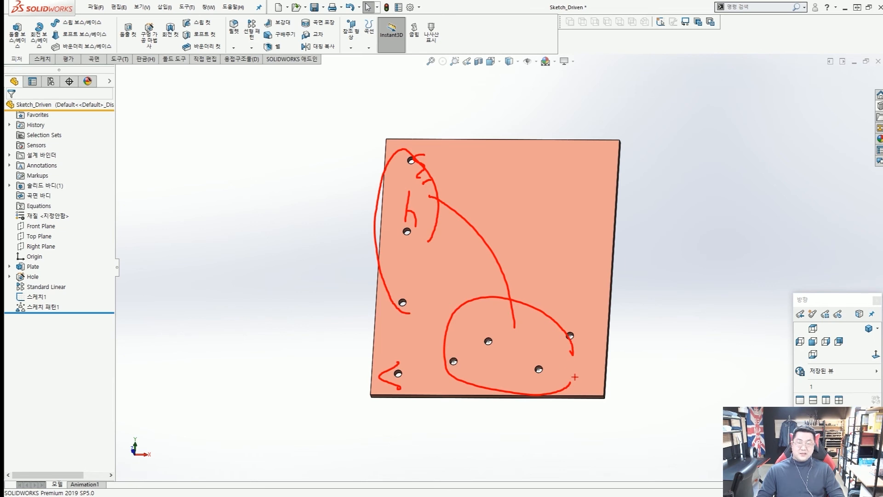
drag(575, 380, 563, 373)
mouse_move(396, 377)
mouse_down()
mouse_move(427, 384)
mouse_move(414, 373)
mouse_up()
drag(373, 305, 413, 202)
drag(414, 165, 412, 209)
mouse_move(552, 381)
mouse_down()
mouse_move(517, 382)
mouse_move(549, 363)
mouse_up()
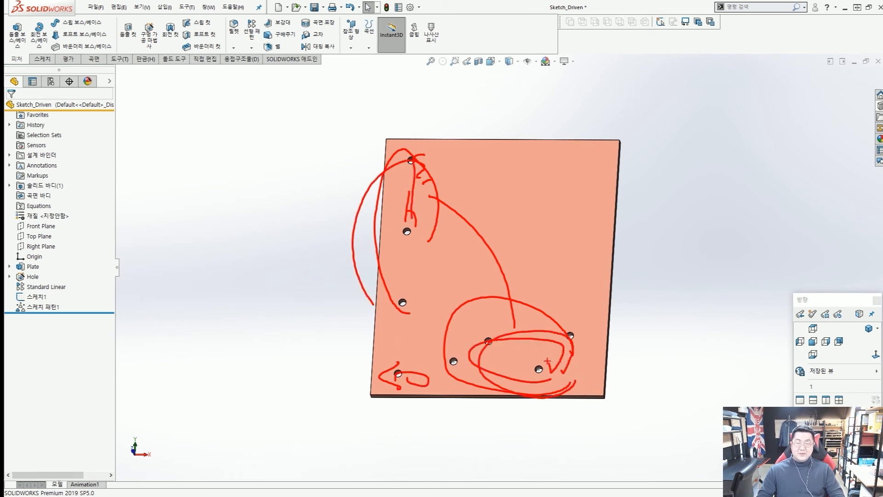
key(Escape)
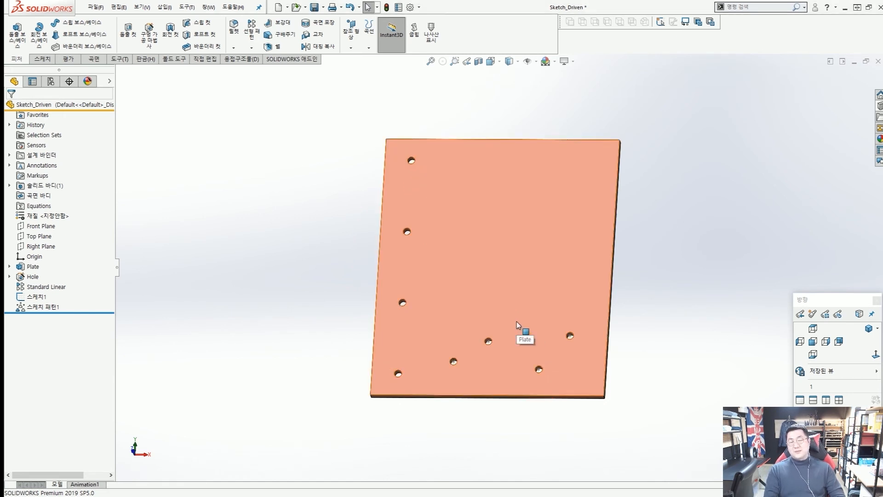
middle_drag(323, 296, 410, 313)
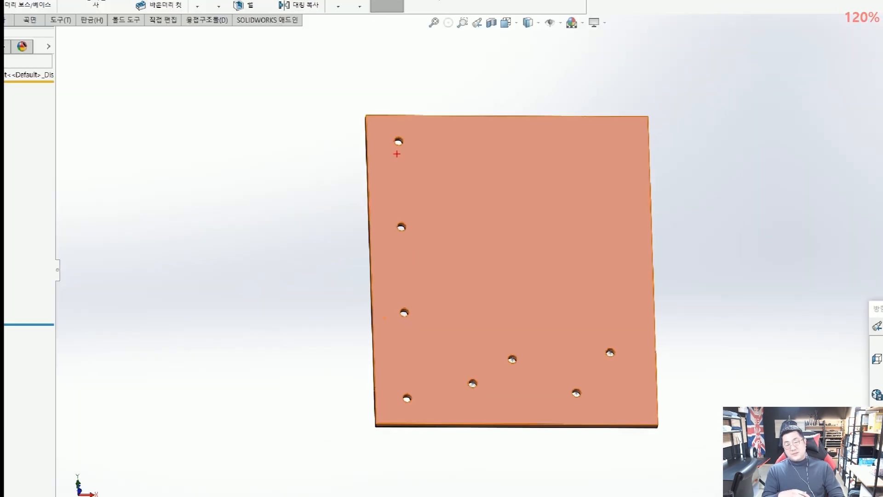
mouse_move(399, 142)
mouse_down()
mouse_move(420, 186)
mouse_move(401, 226)
mouse_up()
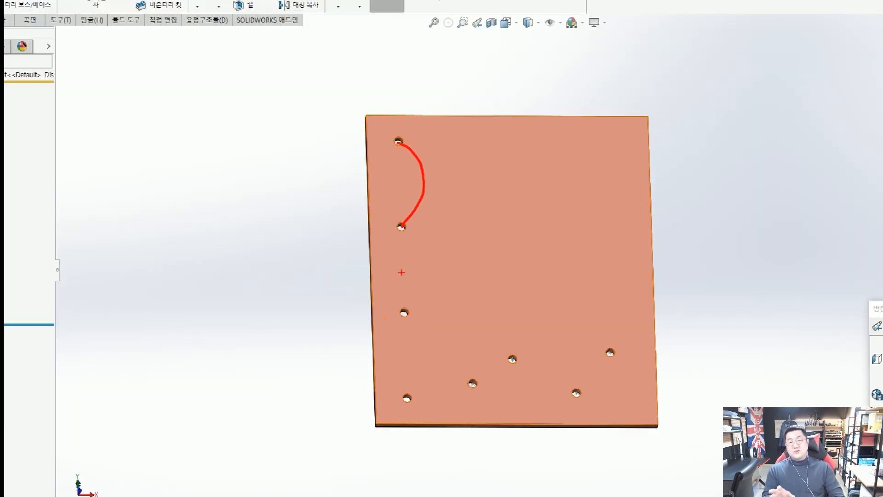
mouse_move(404, 304)
mouse_down()
mouse_move(426, 278)
mouse_move(403, 227)
mouse_up()
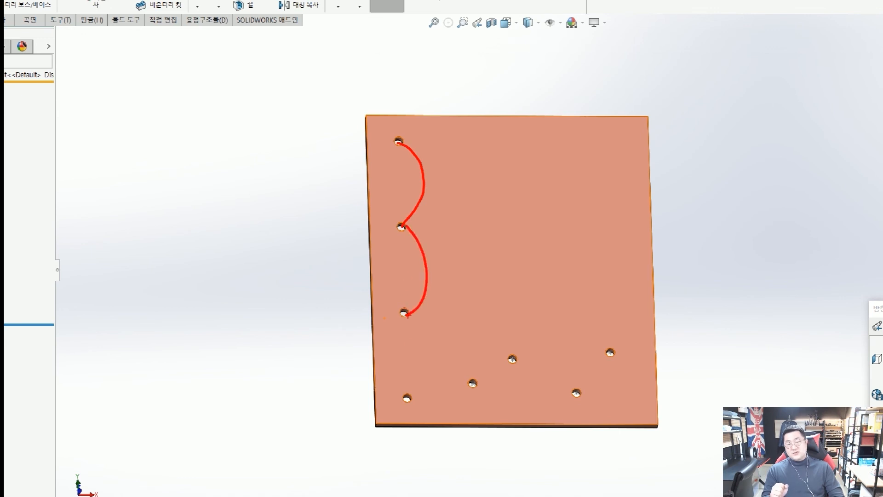
drag(415, 399, 405, 308)
drag(369, 147, 368, 202)
drag(356, 175, 384, 174)
drag(396, 144, 401, 72)
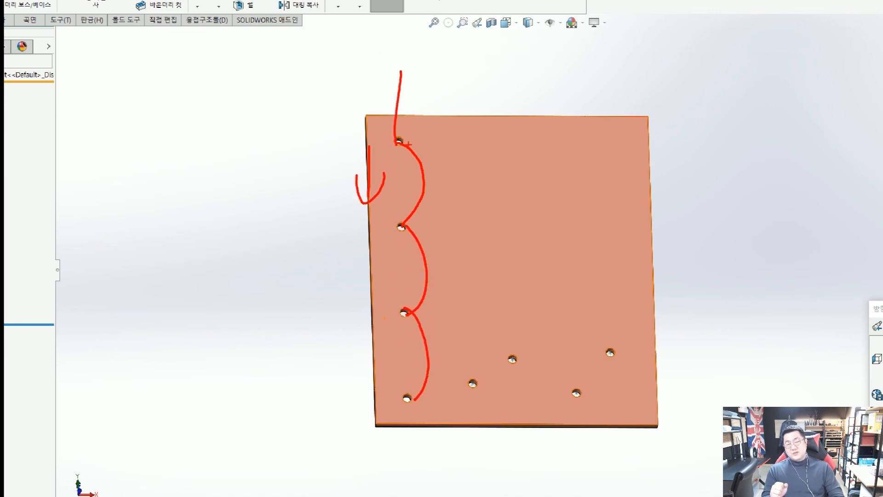
drag(408, 144, 407, 150)
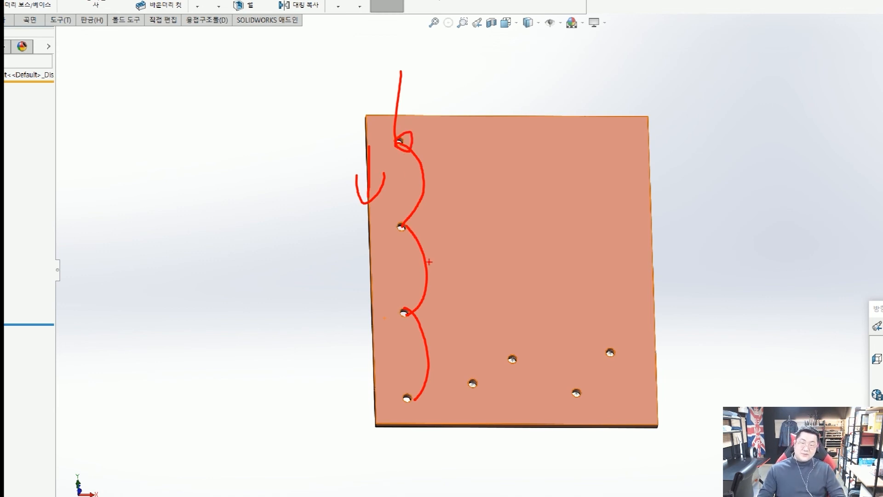
key(e)
drag(359, 172, 623, 185)
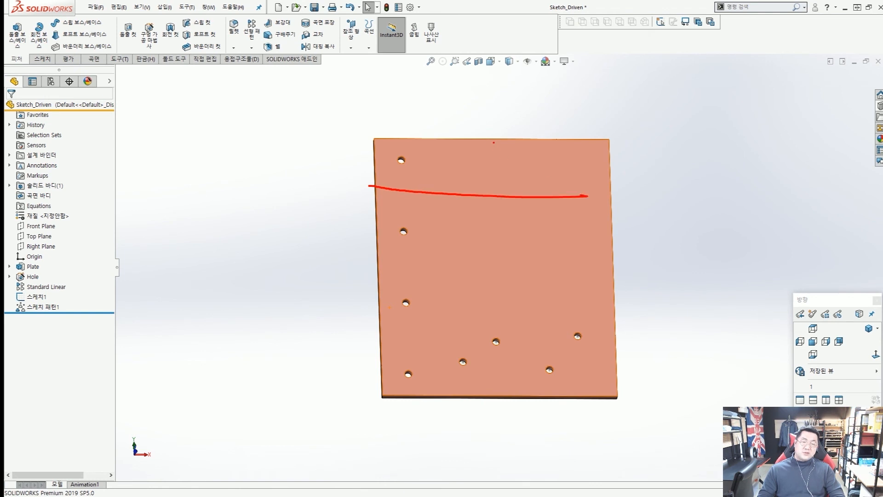
drag(494, 143, 519, 170)
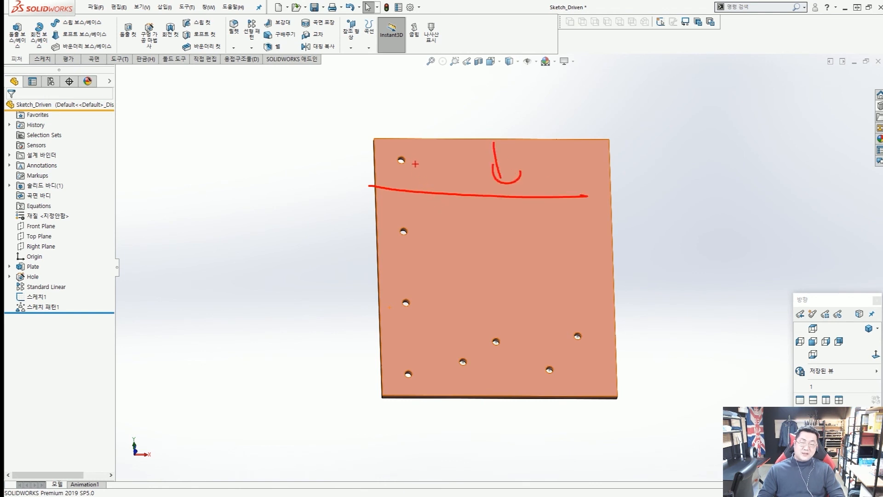
key(Escape)
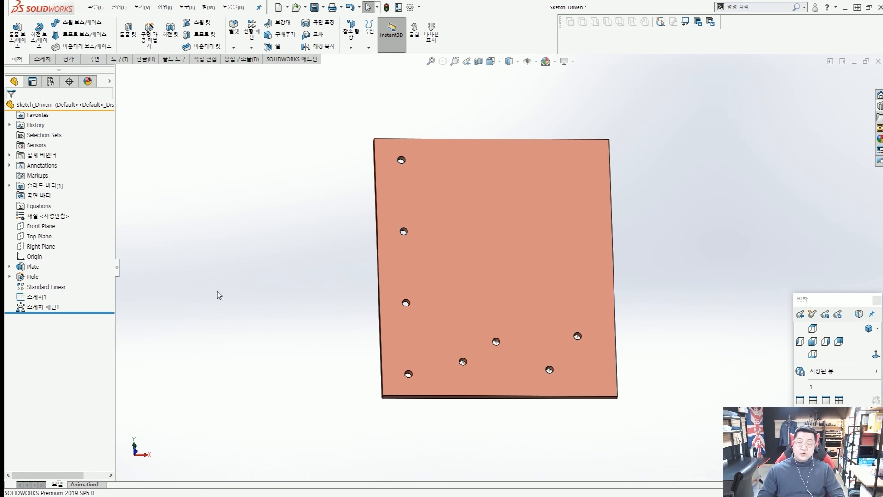
Edit the Standard Linear hole pattern and set its number of instances to 2.
click(54, 287)
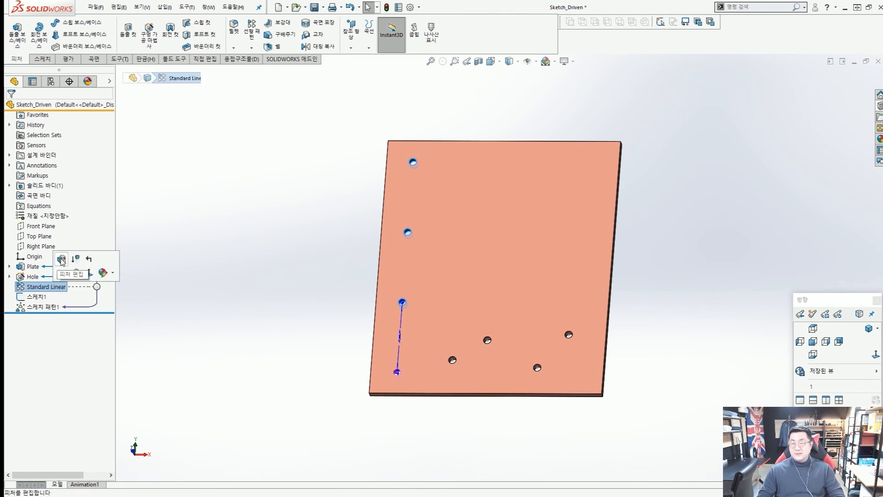
click(61, 261)
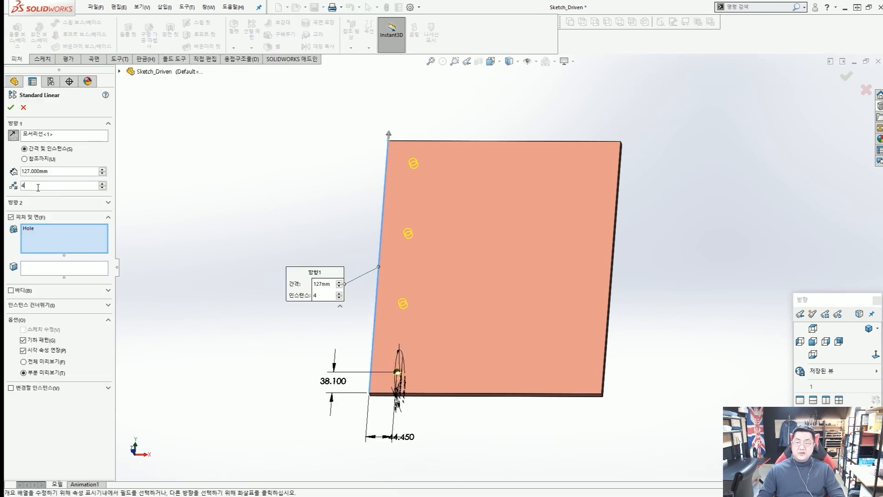
double_click(44, 185)
text(2)
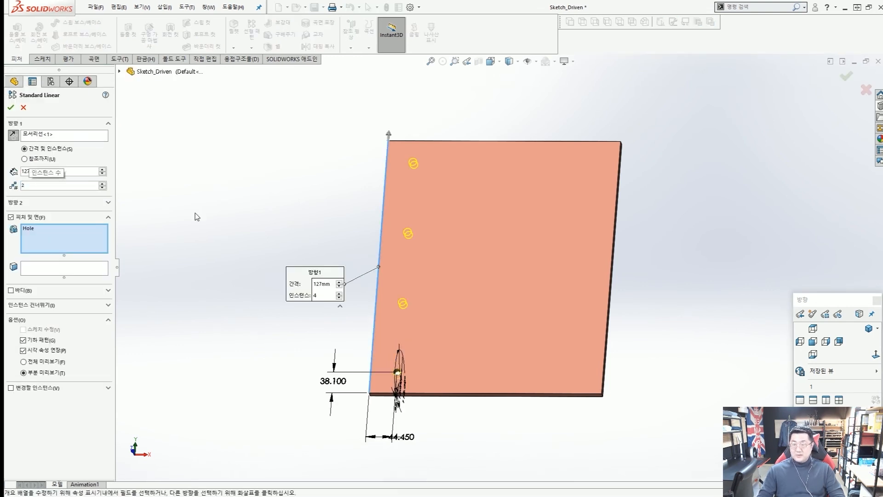
mouse_move(415, 166)
mouse_down()
mouse_move(378, 170)
mouse_move(432, 179)
mouse_move(456, 340)
mouse_move(558, 342)
mouse_up()
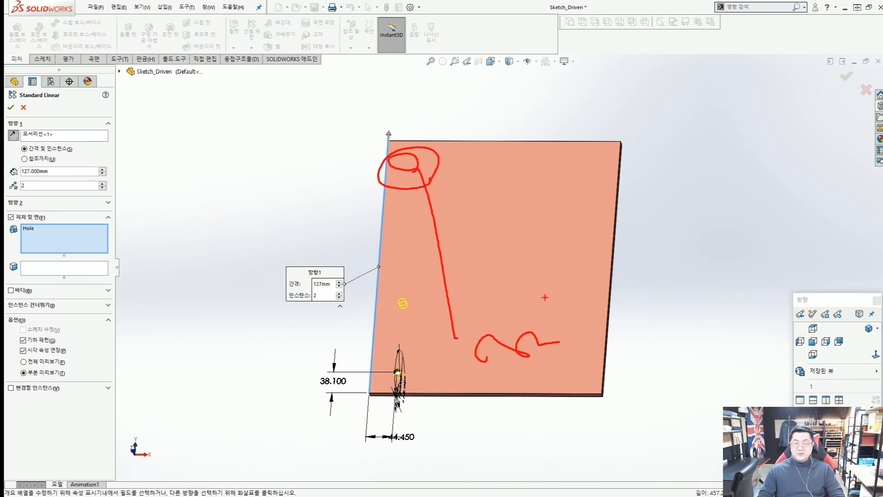
key(Escape)
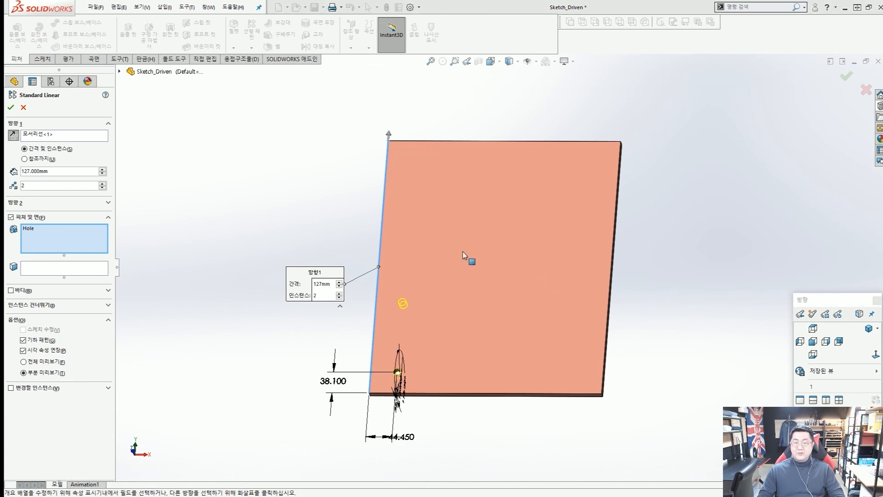
click(10, 108)
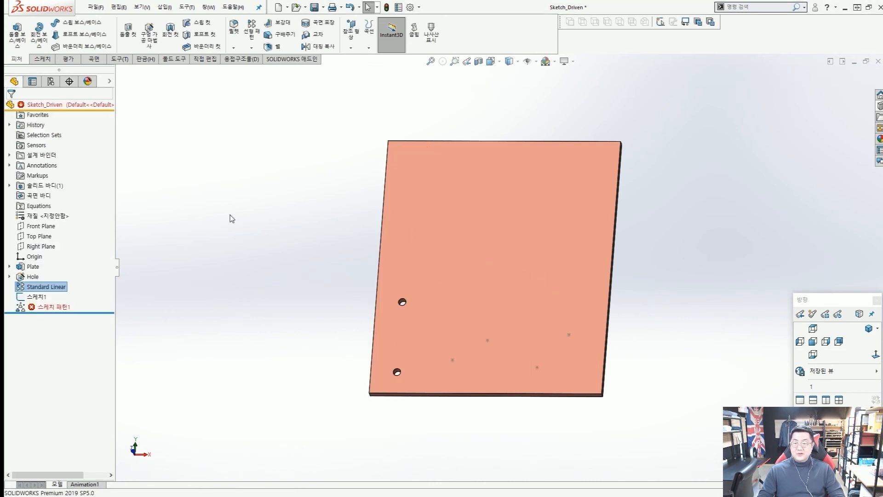
click(230, 216)
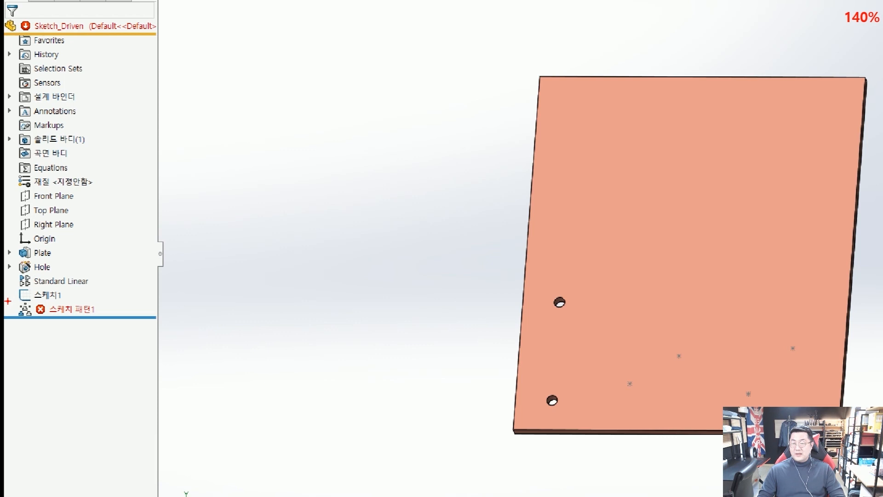
mouse_move(8, 298)
mouse_down()
mouse_move(73, 320)
mouse_move(120, 321)
mouse_up()
mouse_move(218, 334)
mouse_down()
mouse_move(135, 315)
mouse_move(20, 306)
mouse_move(111, 328)
mouse_up()
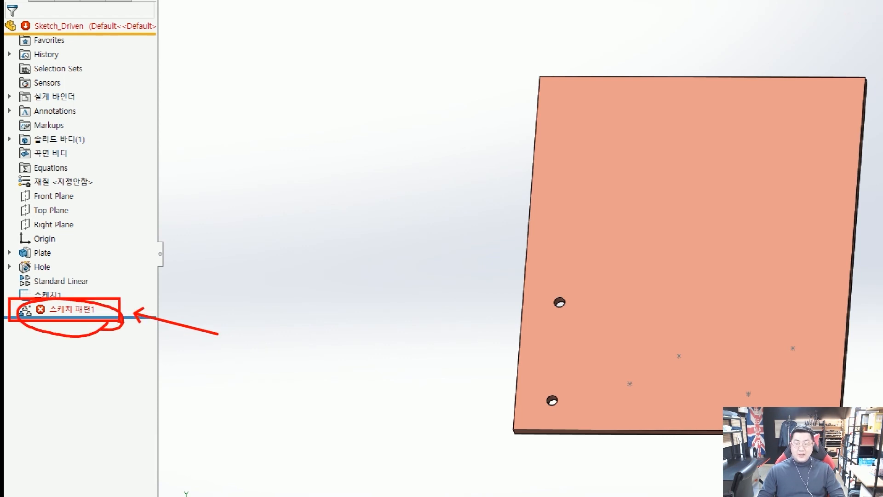
drag(580, 108, 589, 114)
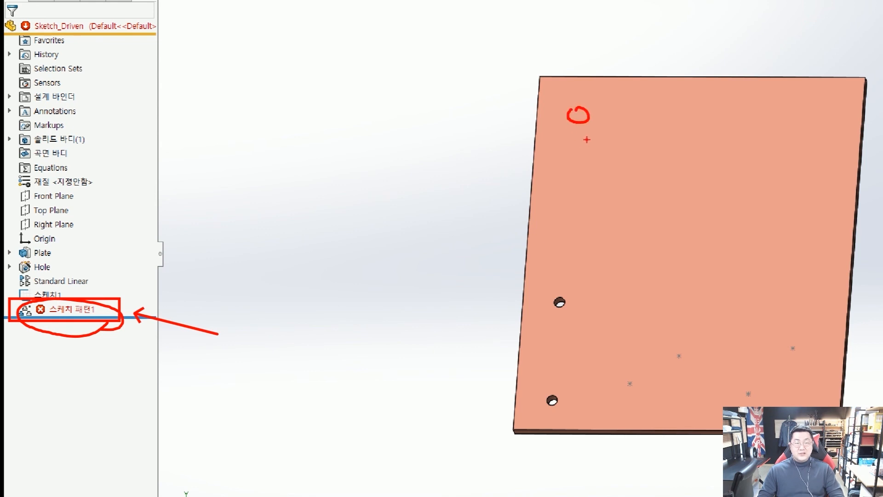
key(Escape)
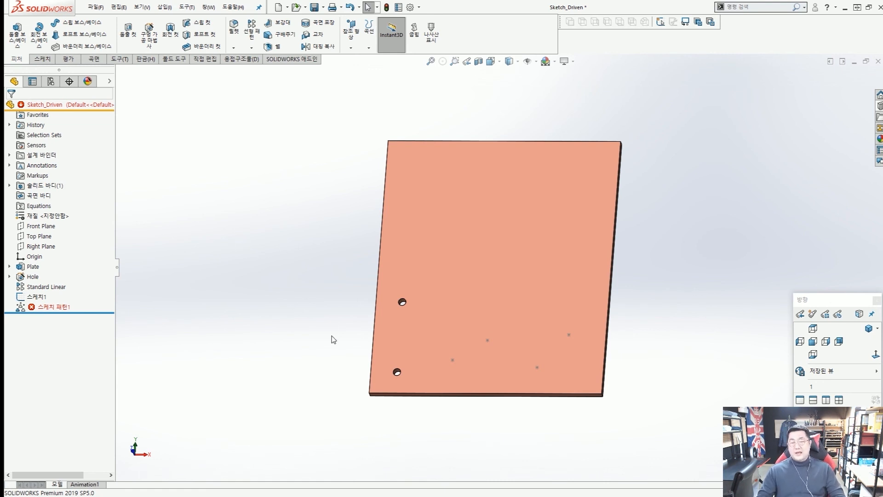
key(ctrl+2)
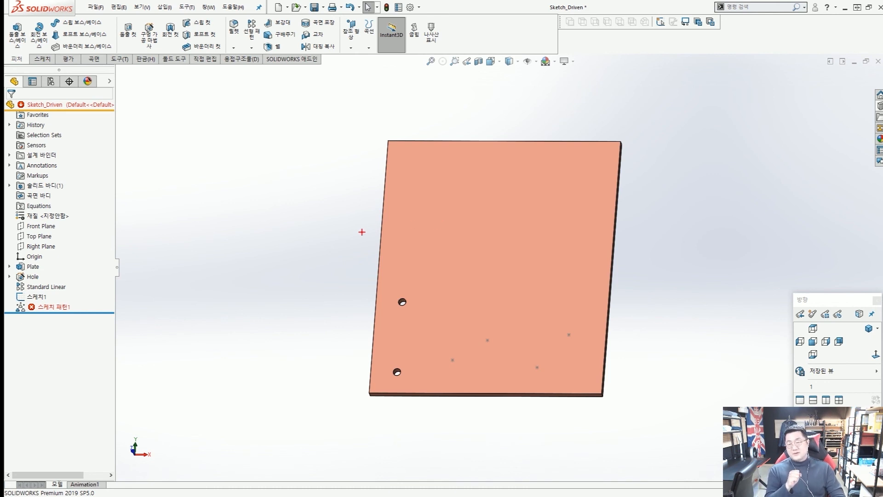
scroll(399, 382, up, 5)
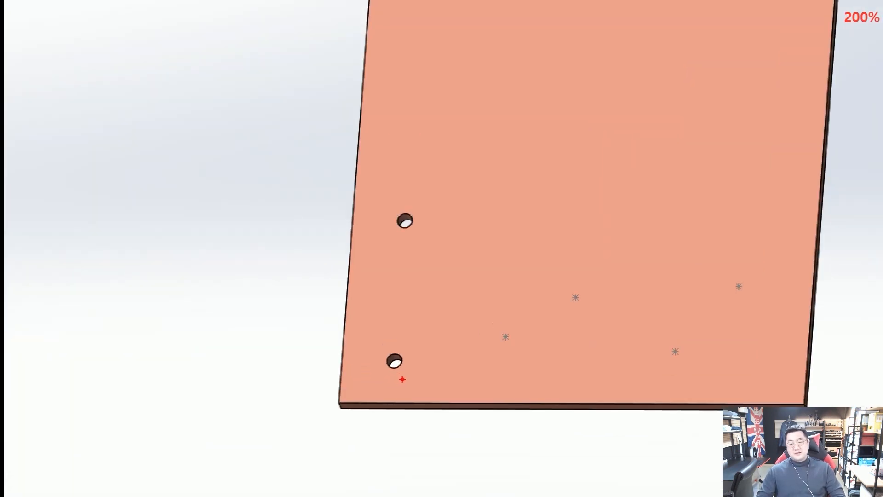
mouse_move(403, 379)
mouse_down()
mouse_move(390, 331)
mouse_move(405, 377)
mouse_up()
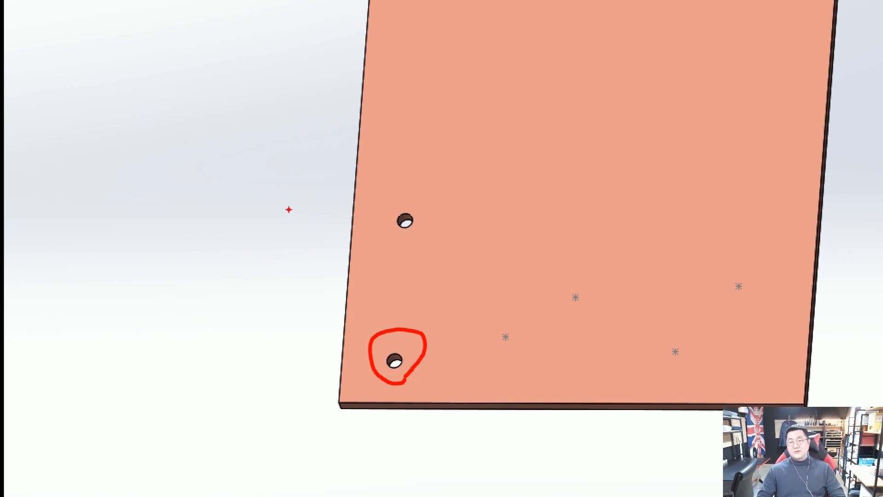
mouse_move(135, 103)
mouse_down()
mouse_move(125, 234)
mouse_move(145, 218)
mouse_up()
drag(198, 138, 217, 188)
mouse_move(252, 146)
mouse_down()
mouse_move(273, 145)
mouse_move(261, 167)
mouse_move(288, 159)
mouse_up()
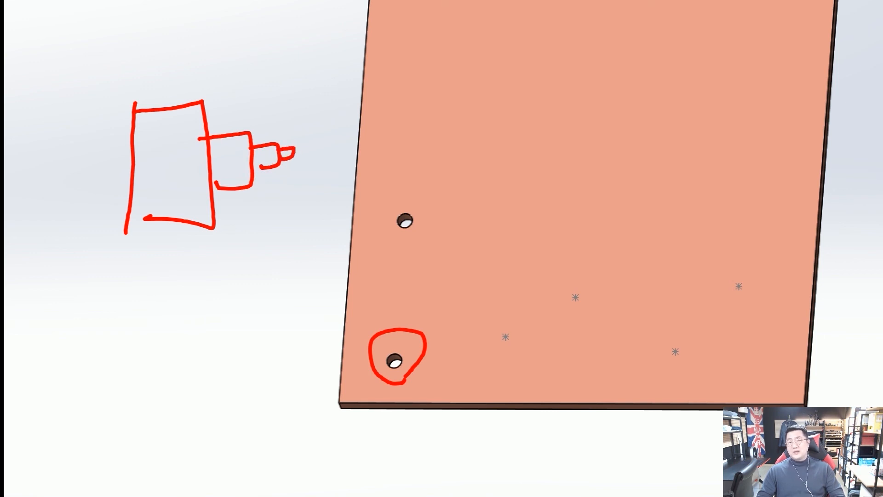
drag(157, 147, 157, 152)
click(231, 149)
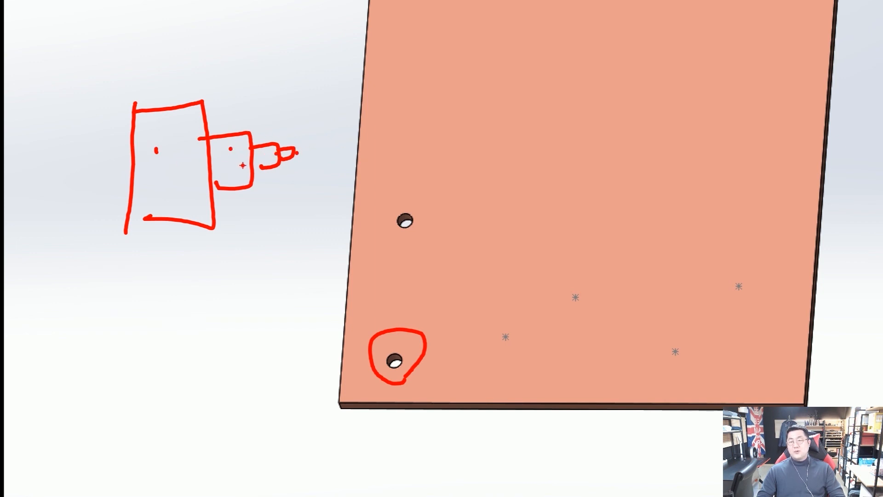
mouse_move(292, 168)
mouse_down()
mouse_move(261, 152)
mouse_move(298, 153)
mouse_up()
mouse_move(224, 147)
mouse_down()
mouse_move(231, 157)
mouse_move(235, 144)
mouse_up()
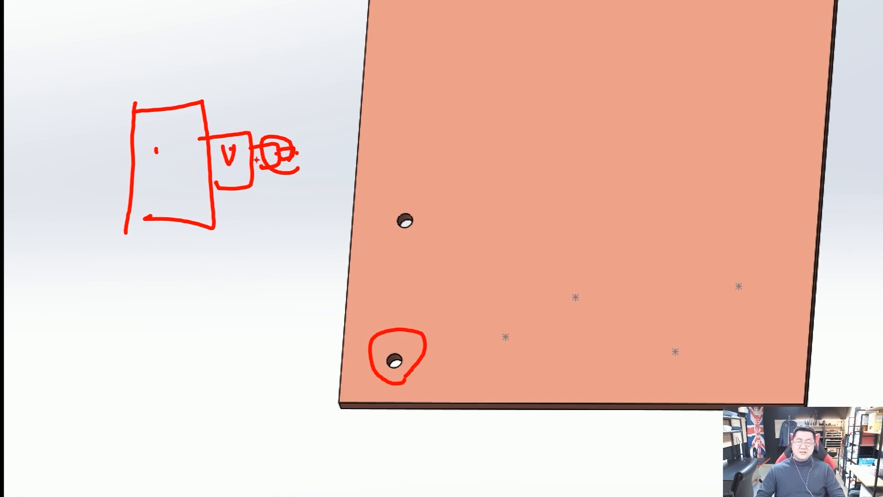
mouse_move(240, 158)
mouse_down()
mouse_move(552, 141)
mouse_move(530, 156)
mouse_up()
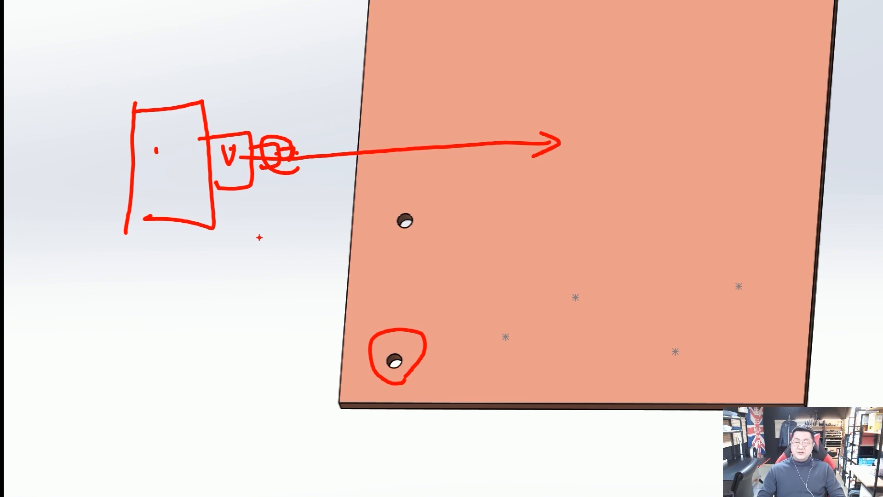
key(Escape)
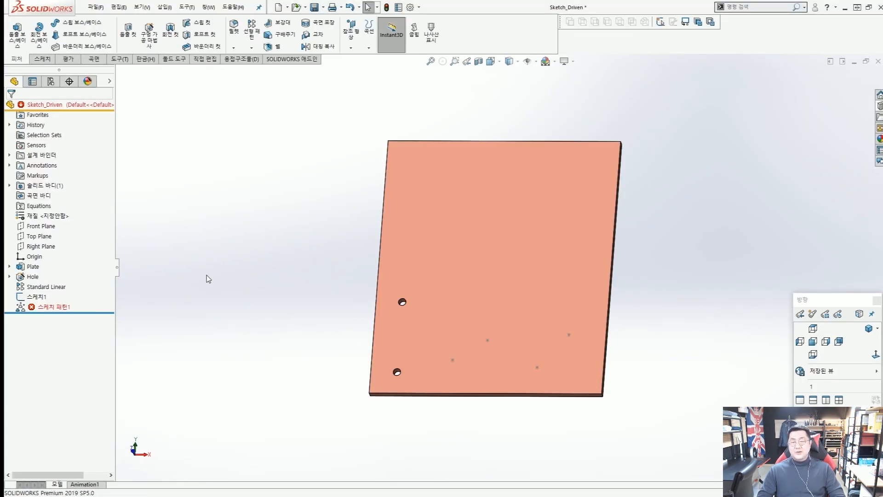
Edit the sketch-driven pattern and set the original hole nearest the plate's lower edge as the feature to pattern.
scroll(500, 321, down, 3)
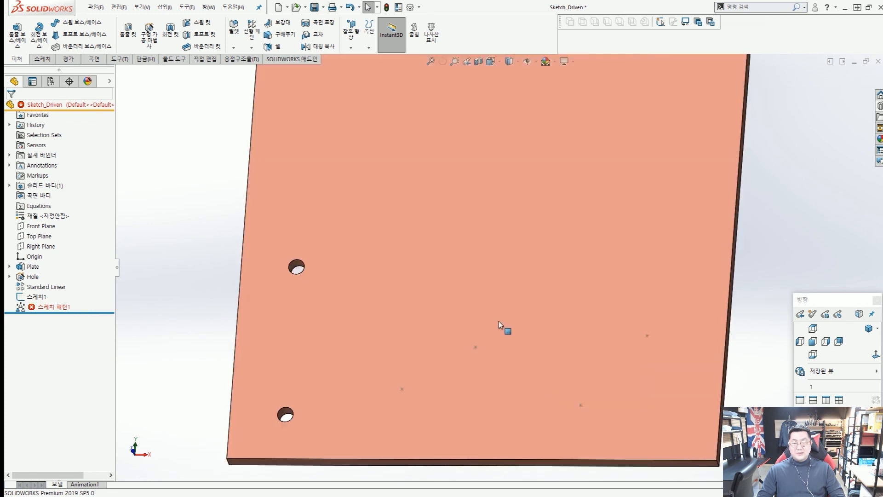
scroll(512, 316, up, 3)
scroll(542, 289, down, 2)
scroll(564, 272, up, 3)
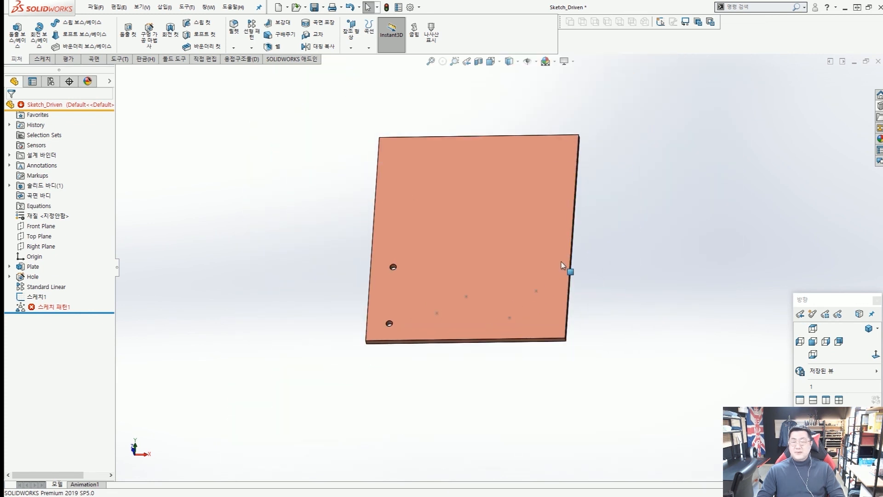
scroll(566, 266, down, 2)
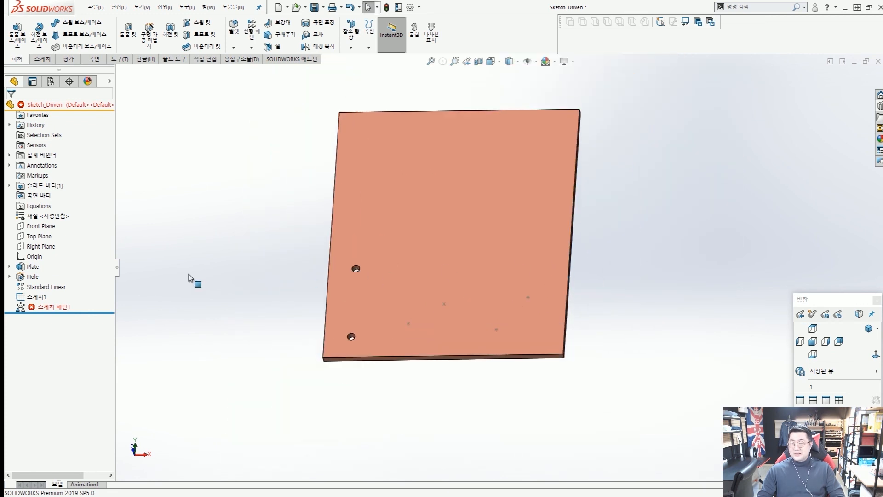
click(46, 307)
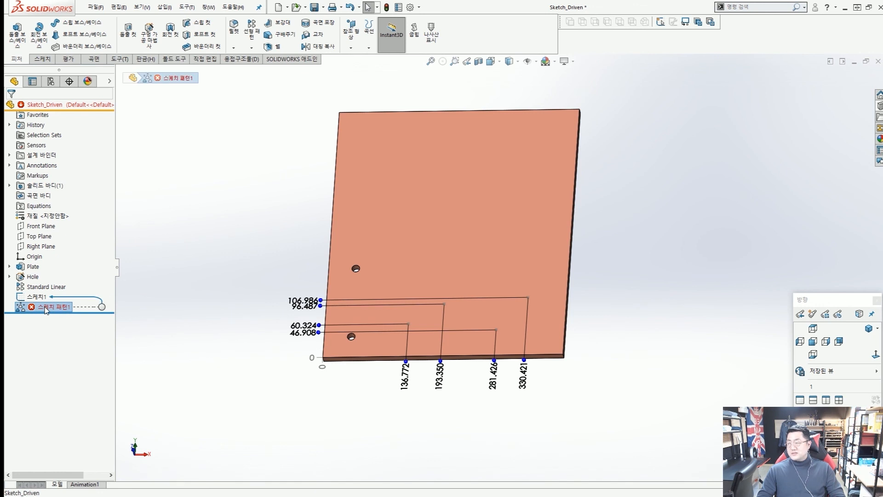
right_click(46, 310)
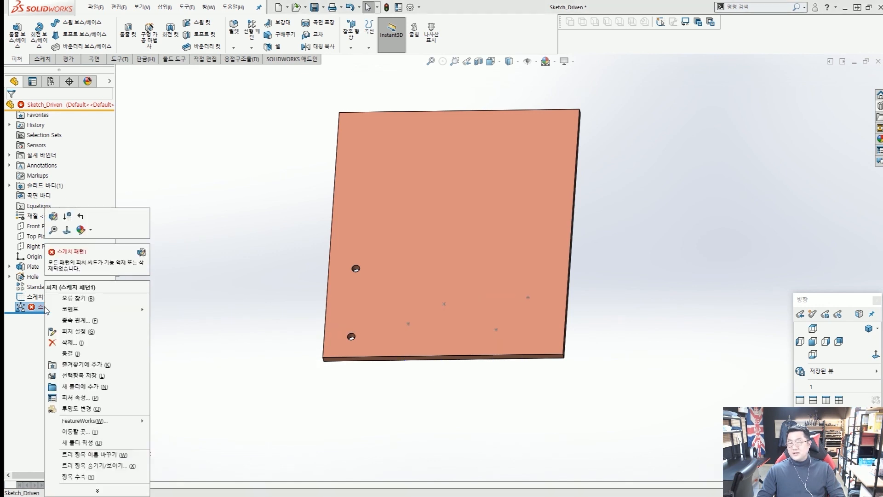
click(54, 221)
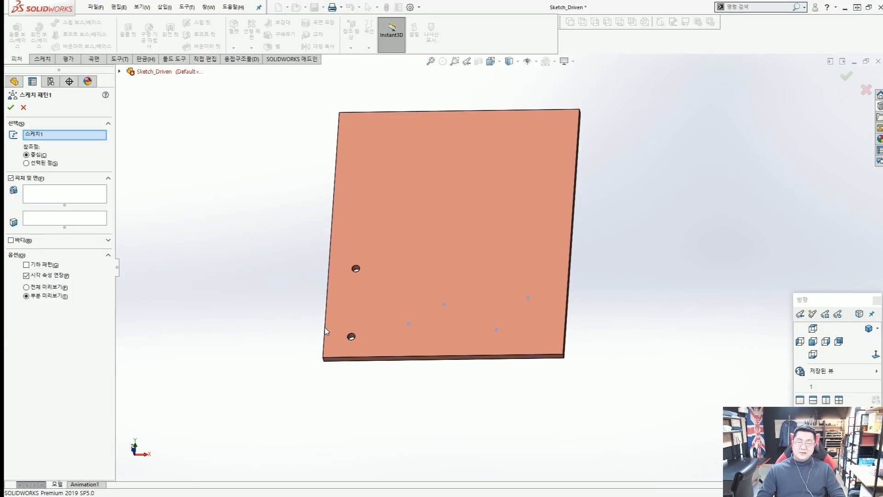
click(56, 194)
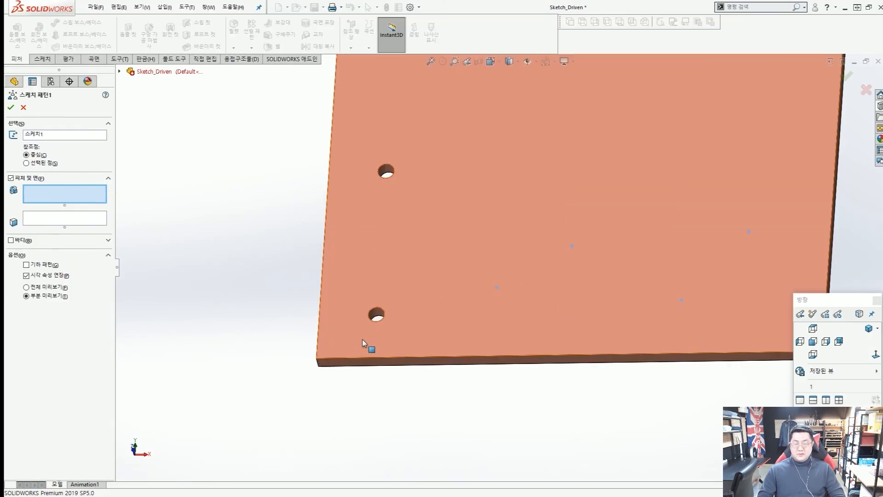
scroll(371, 346, up, 5)
click(372, 347)
scroll(438, 266, down, 6)
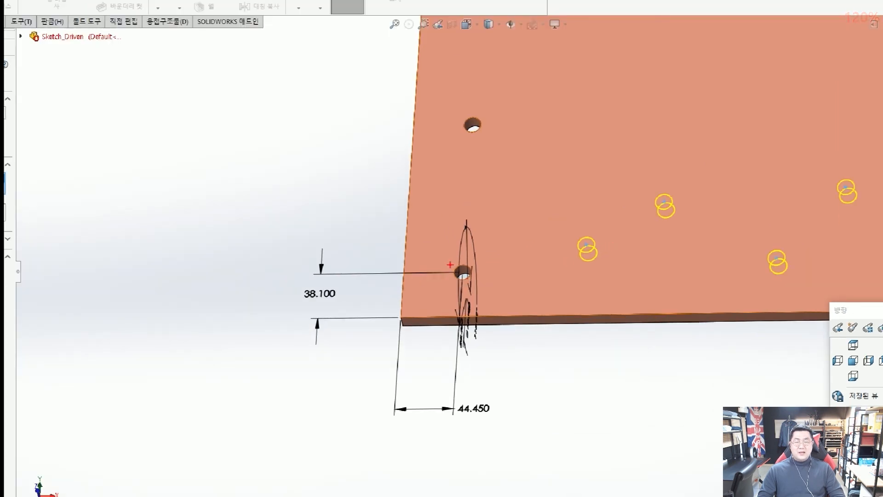
mouse_move(459, 261)
mouse_down()
mouse_move(467, 280)
mouse_move(453, 296)
mouse_up()
drag(491, 275, 628, 227)
drag(643, 213, 648, 237)
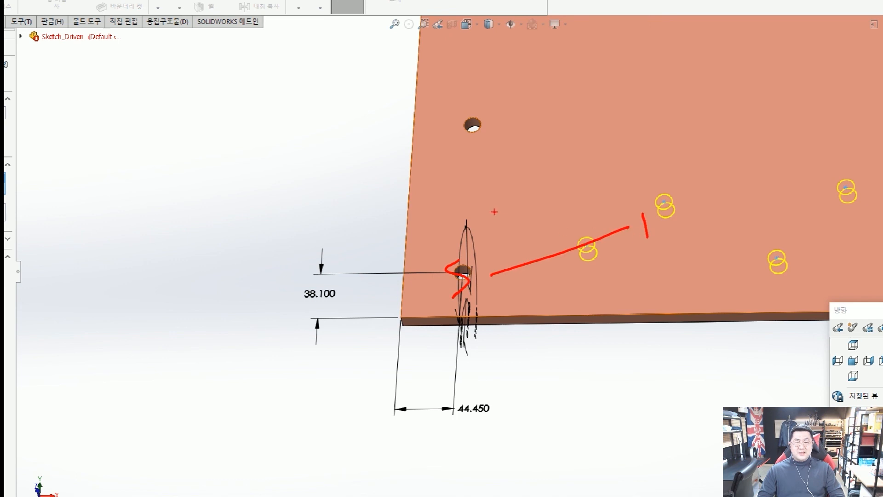
drag(462, 251, 464, 131)
mouse_move(469, 96)
mouse_down()
mouse_move(471, 110)
mouse_move(484, 102)
mouse_up()
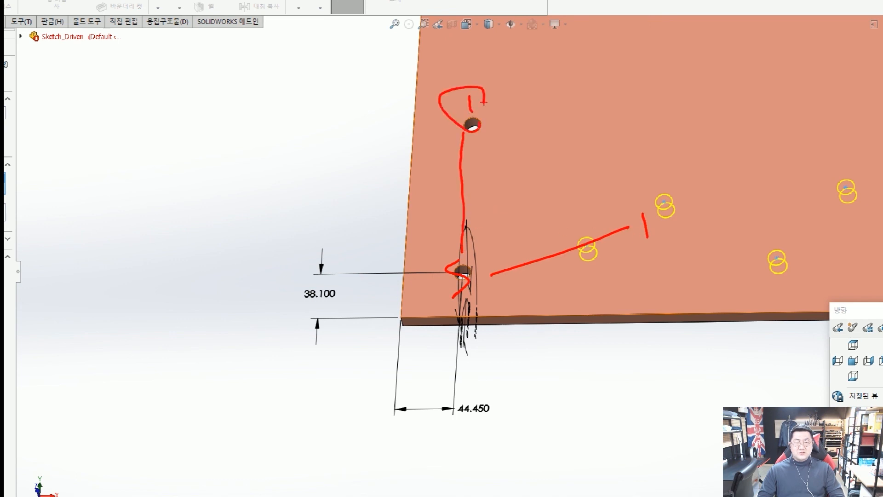
drag(576, 148, 546, 169)
mouse_move(552, 148)
mouse_down()
mouse_move(562, 157)
mouse_move(469, 120)
mouse_up()
mouse_move(500, 135)
mouse_down()
mouse_move(462, 131)
mouse_move(481, 137)
mouse_up()
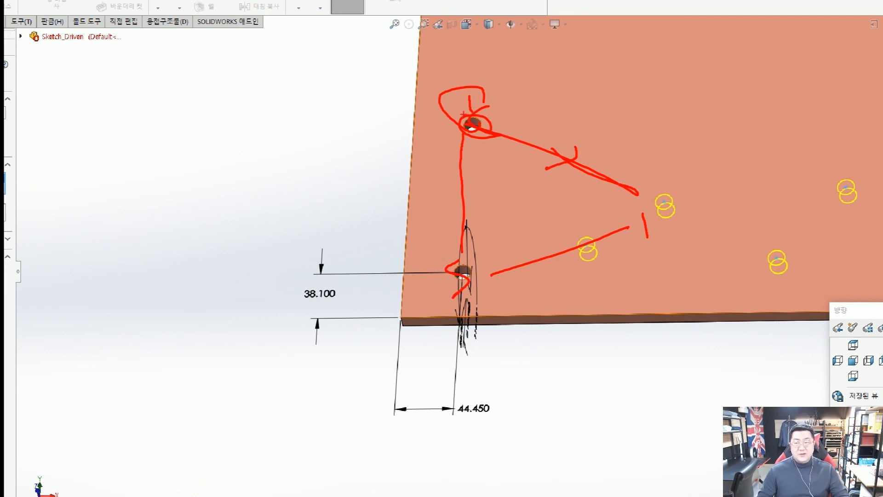
key(Escape)
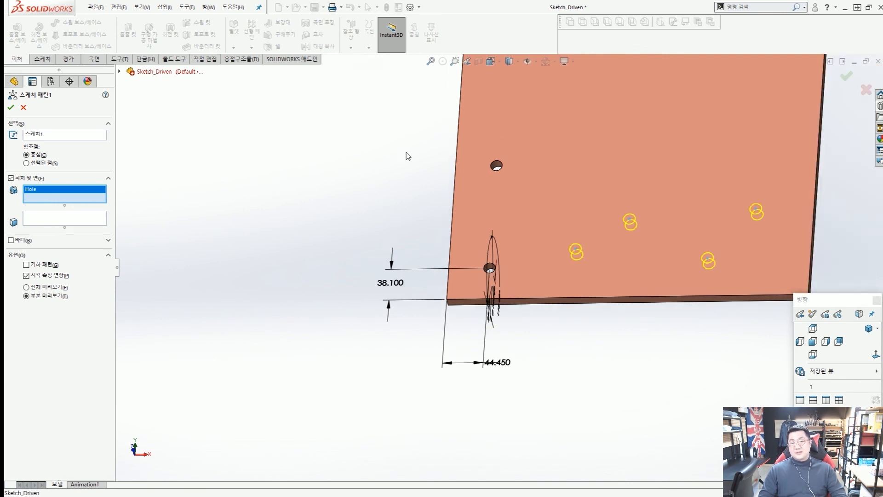
scroll(483, 157, up, 5)
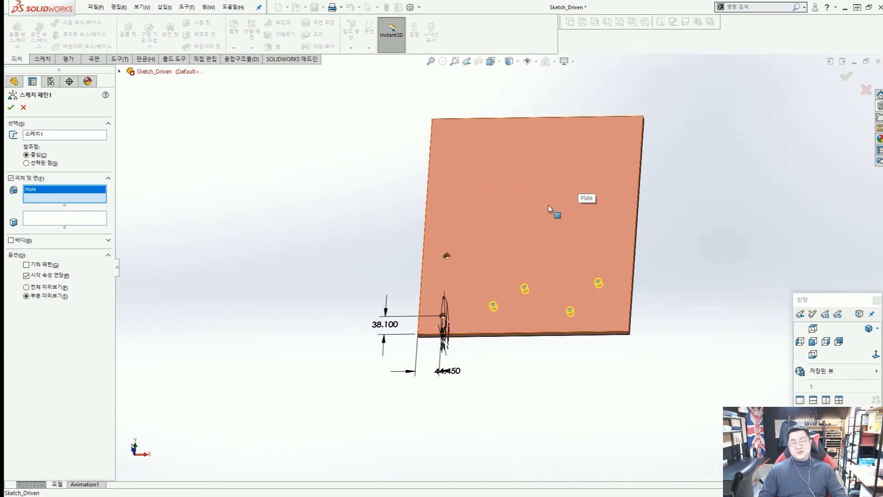
scroll(479, 231, down, 2)
scroll(478, 231, up, 2)
key(ctrl+2)
drag(507, 146, 460, 189)
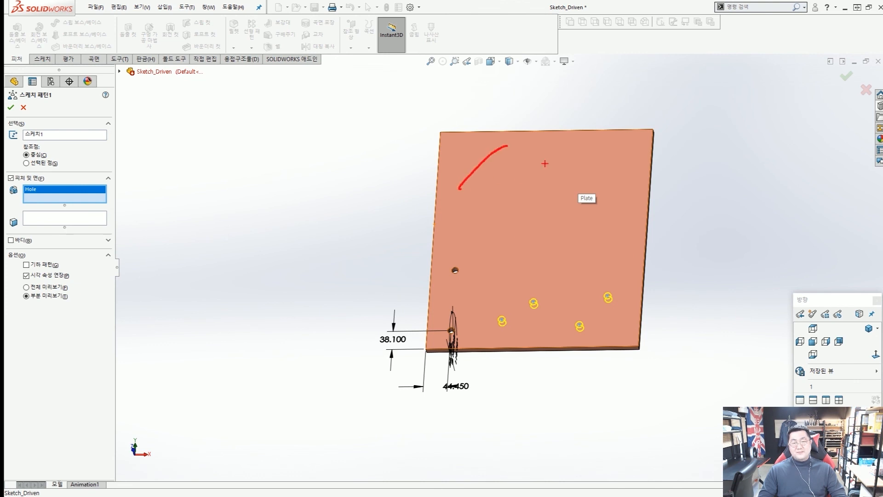
drag(556, 160, 474, 220)
drag(553, 205, 499, 258)
mouse_move(553, 262)
mouse_down()
mouse_move(587, 265)
mouse_move(505, 331)
mouse_move(463, 340)
mouse_up()
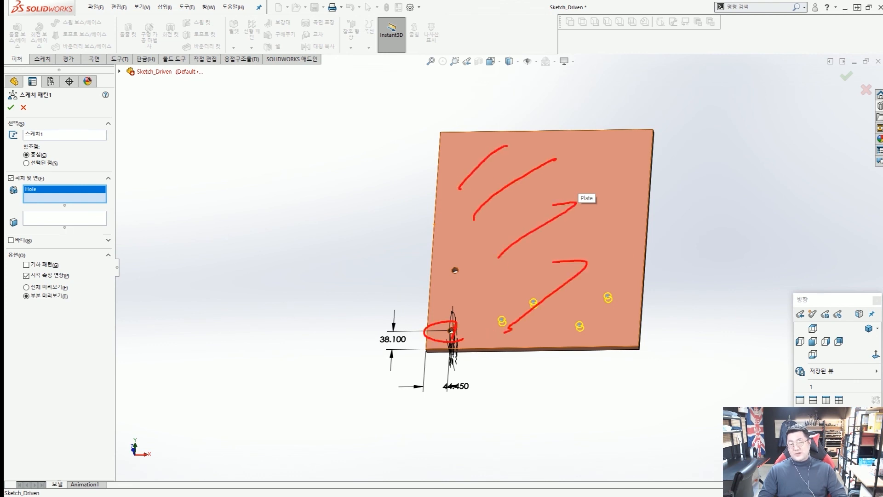
mouse_move(464, 259)
mouse_down()
mouse_move(461, 282)
mouse_move(252, 189)
mouse_up()
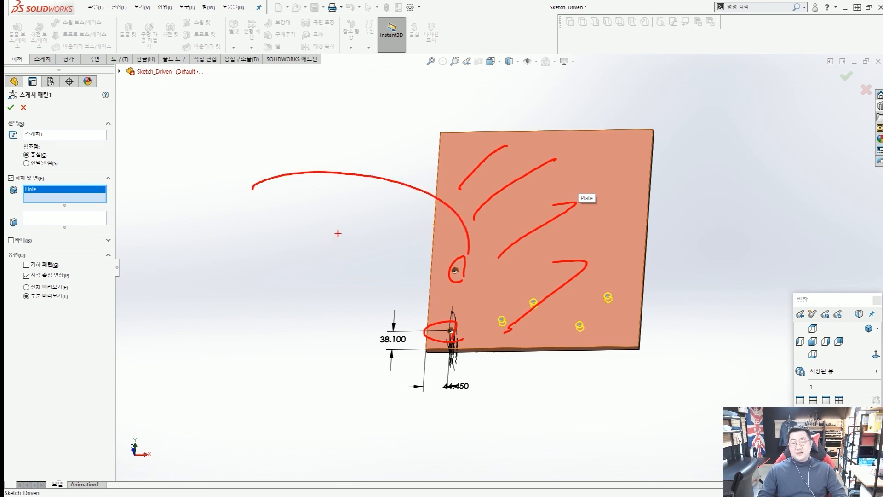
drag(95, 214, 108, 221)
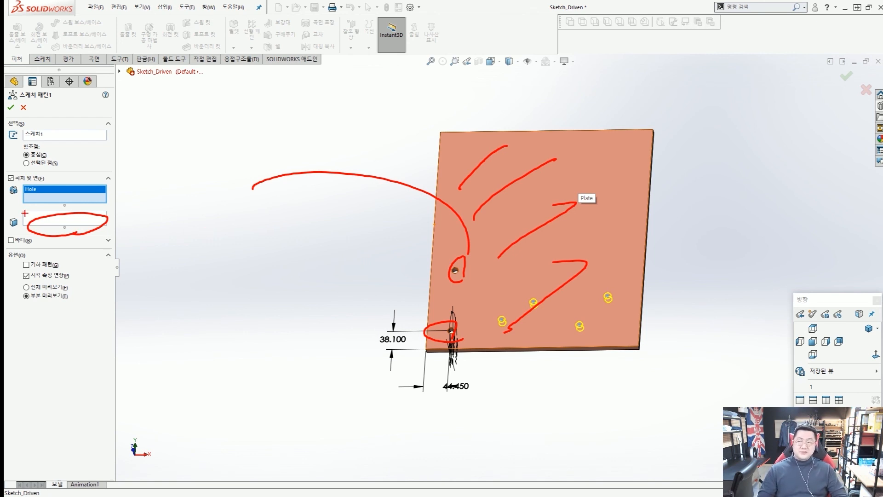
mouse_move(11, 205)
mouse_down()
mouse_move(30, 221)
mouse_move(115, 235)
mouse_up()
drag(192, 251, 127, 227)
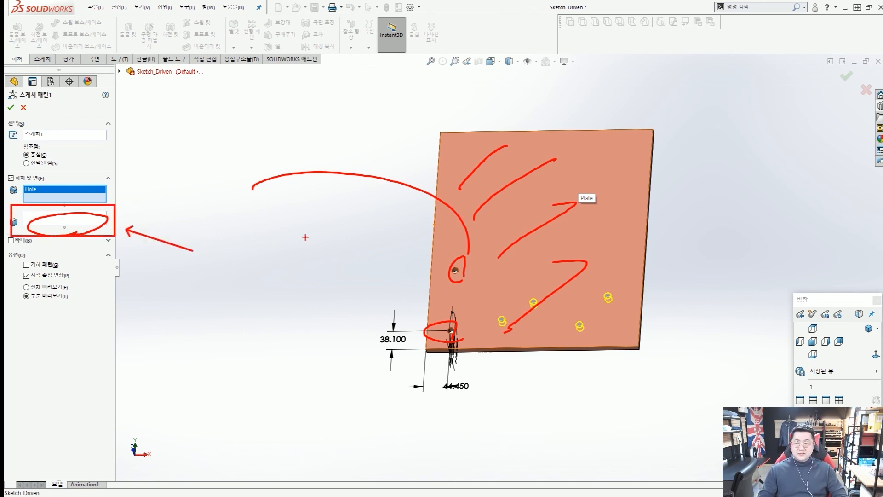
key(Escape)
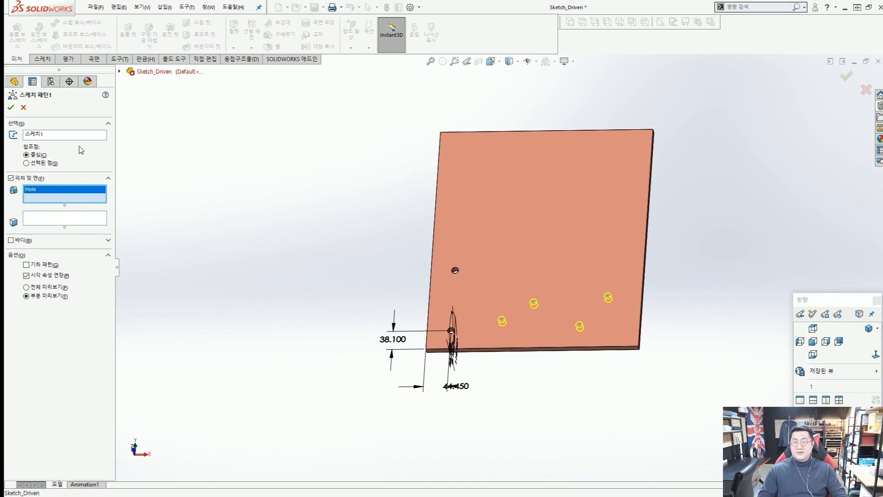
Apply the edited sketch-driven pattern with the original hole as its feature and the centroid as reference point.
scroll(453, 322, down, 3)
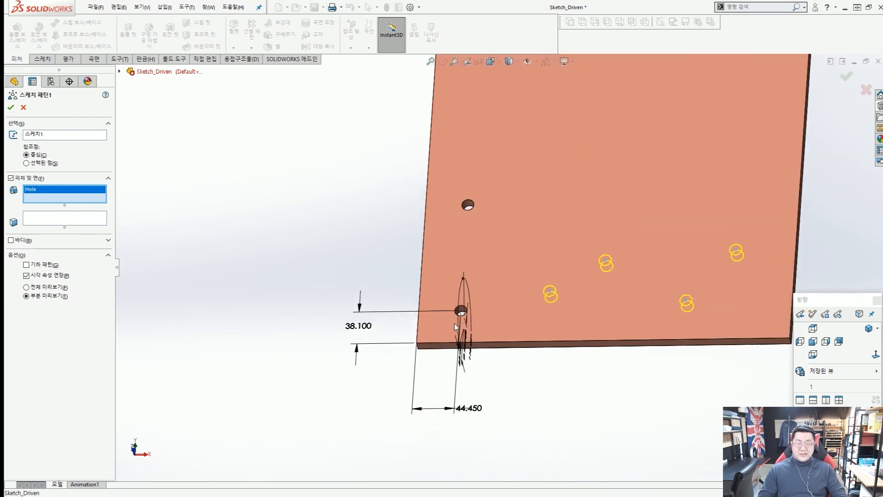
scroll(455, 324, up, 5)
click(10, 107)
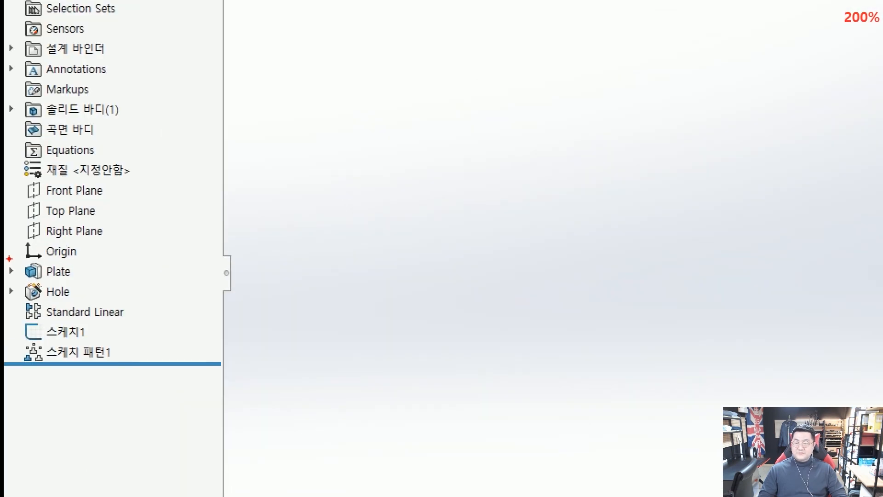
ctrl+drag(10, 259, 145, 363)
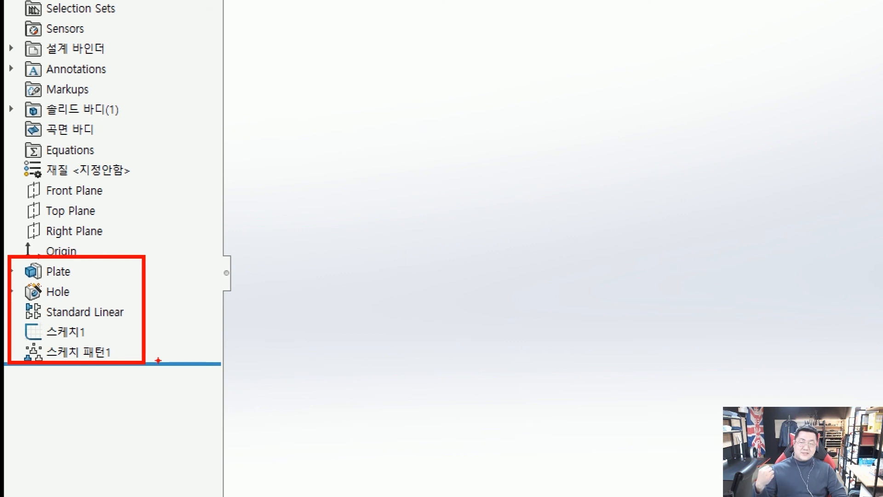
key(Escape)
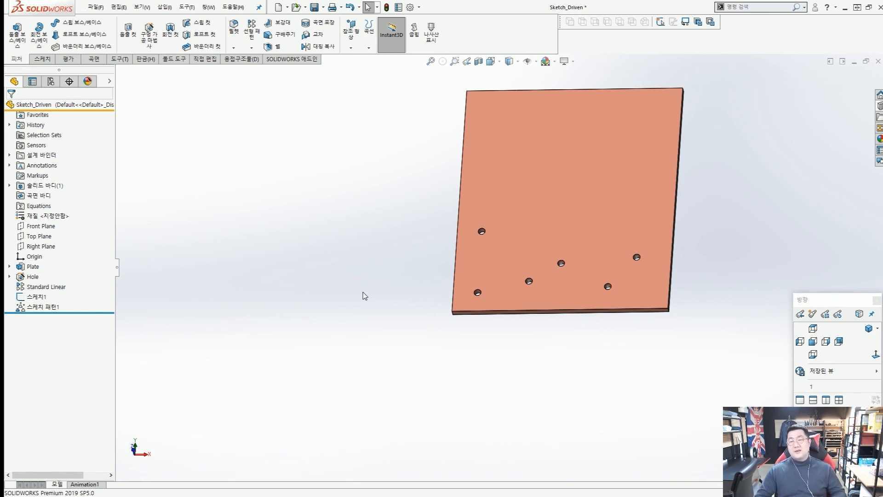
Inspect the patterned holes on the plate and close the Sketch_Driven part.
middle_drag(370, 278, 367, 271)
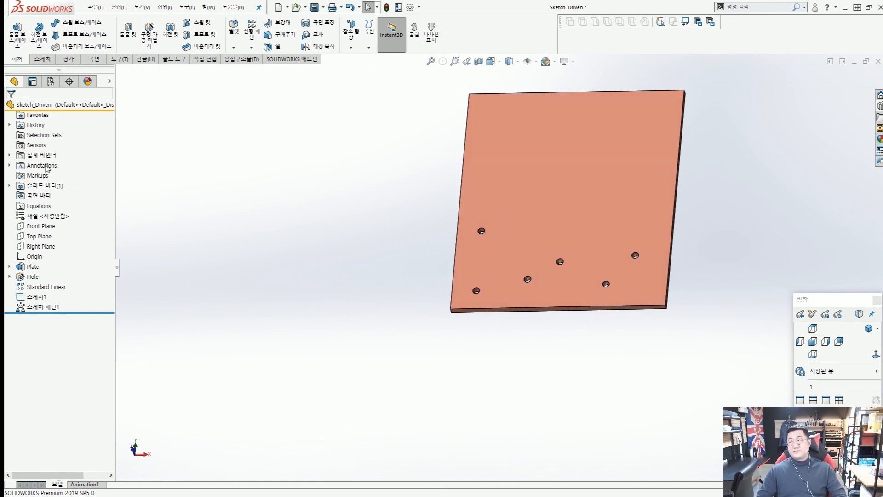
middle_drag(678, 160, 580, 228)
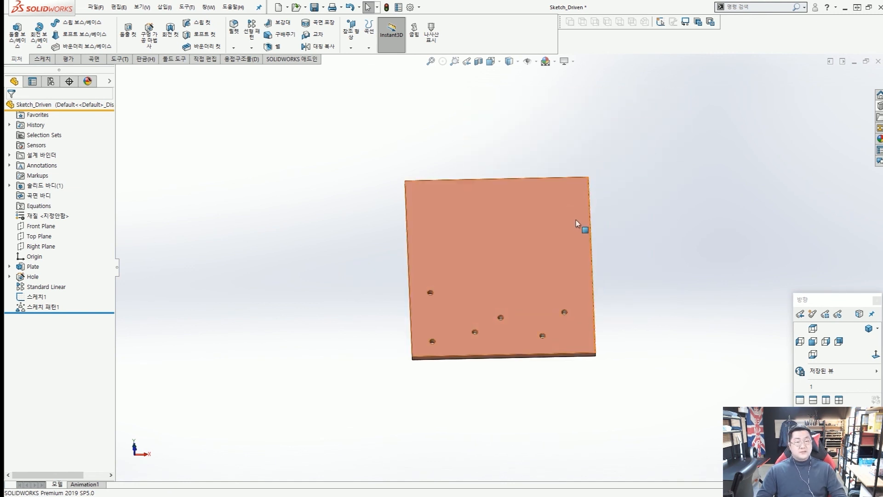
click(878, 62)
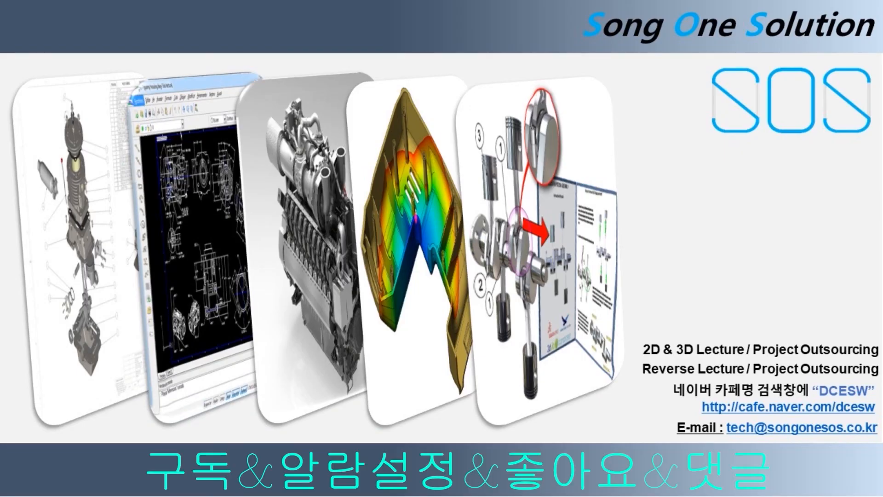